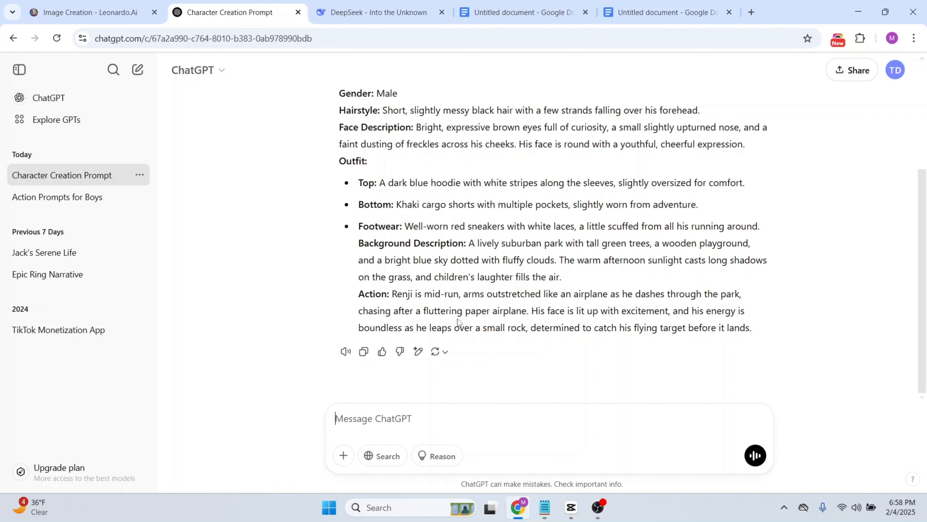
# - Copy the generated character prompt from ChatGPT and paste it into a new blank Google Docs document
pyautogui.click(363, 352)
pyautogui.click(635, 14)
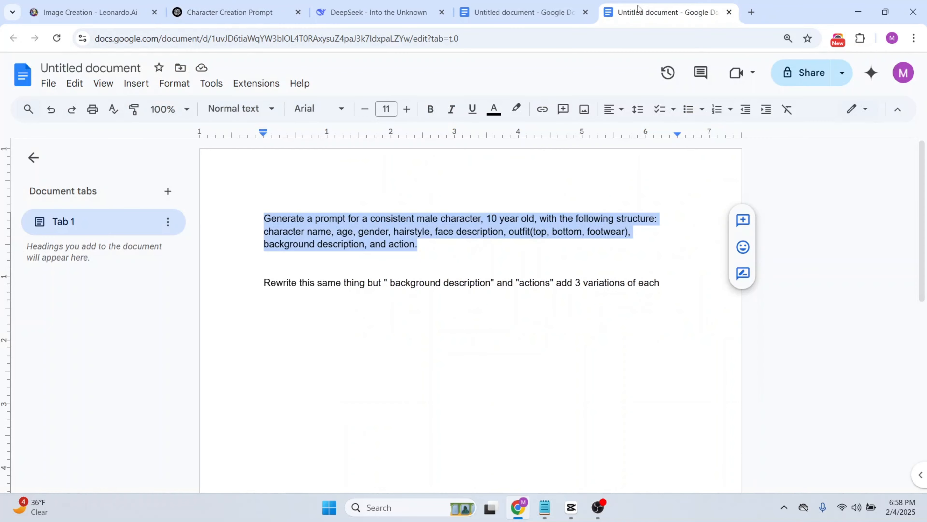
pyautogui.click(394, 196)
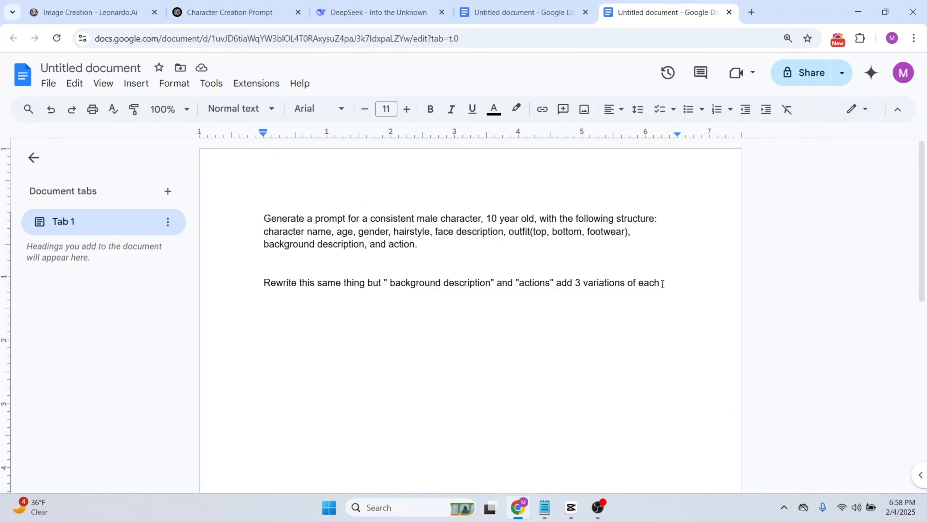
pyautogui.press('Return')
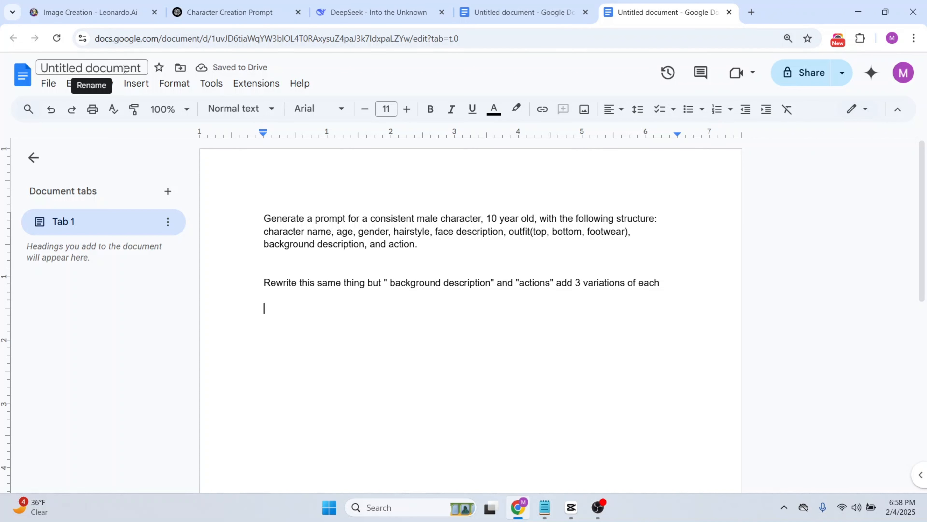
pyautogui.click(46, 87)
pyautogui.moveTo(85, 111)
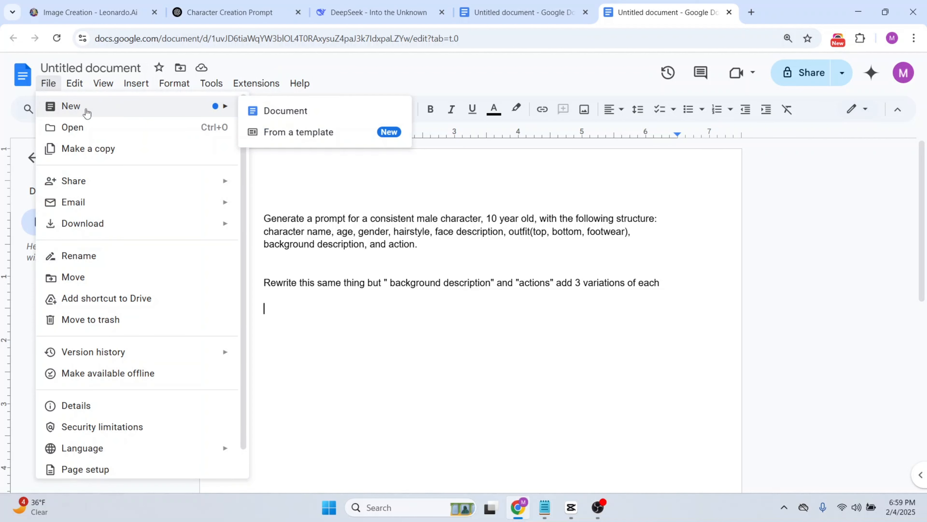
pyautogui.click(324, 111)
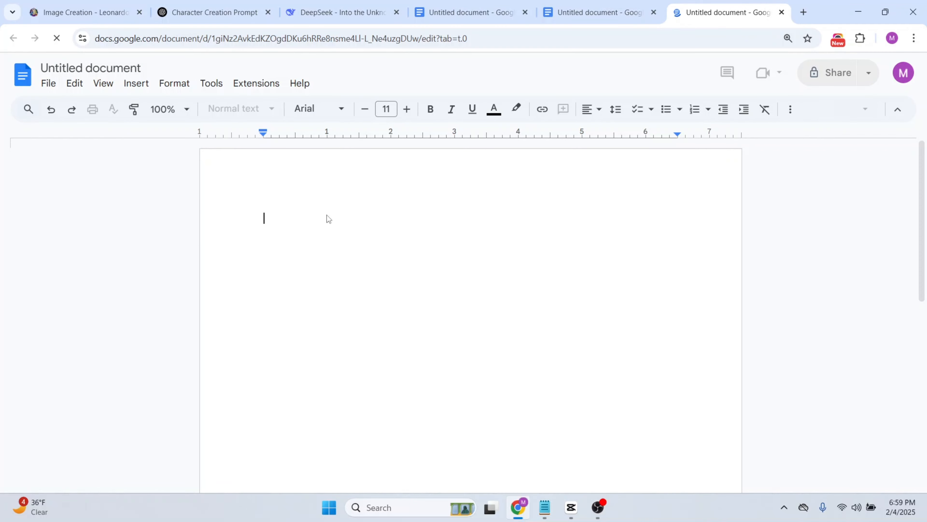
pyautogui.hotkey('ctrl', 'v')
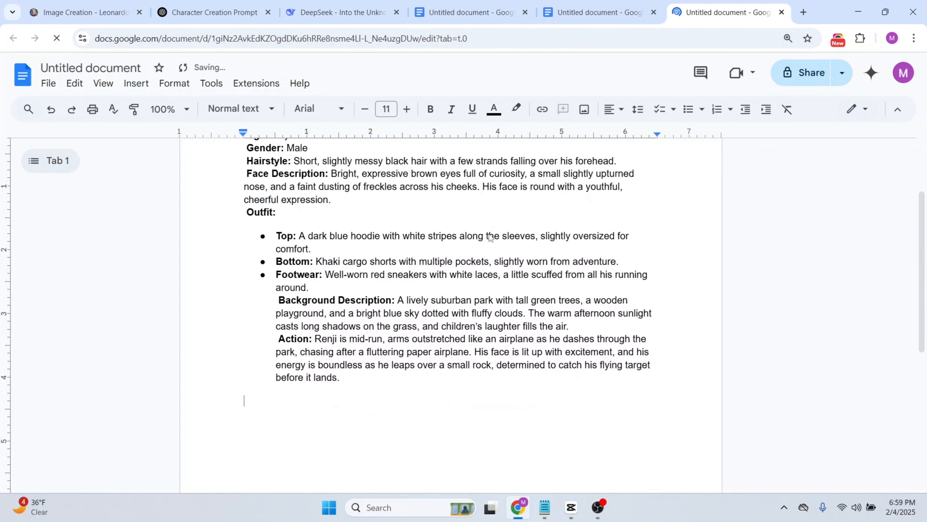
# - Read through the pasted character prompt, from the character's details and outfit to the background description and action
pyautogui.scroll(3, 489, 234)
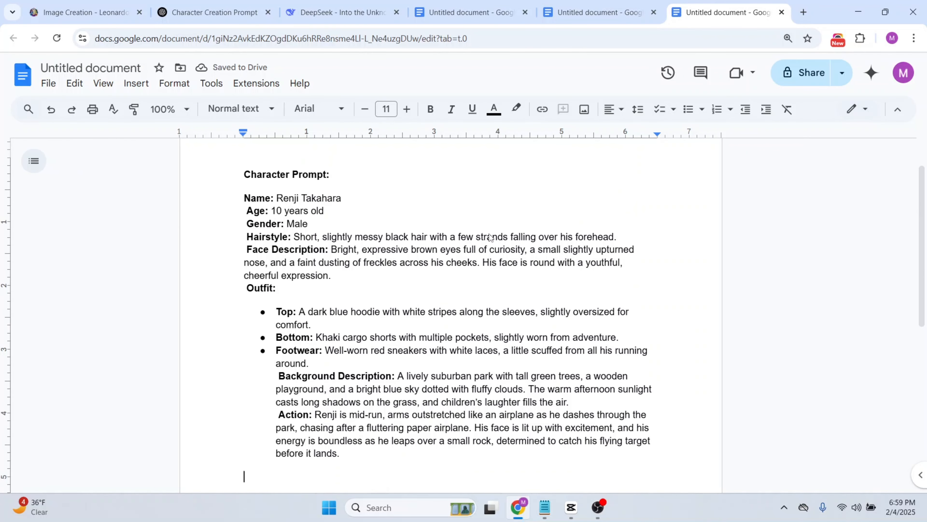
pyautogui.scroll(-3, 490, 237)
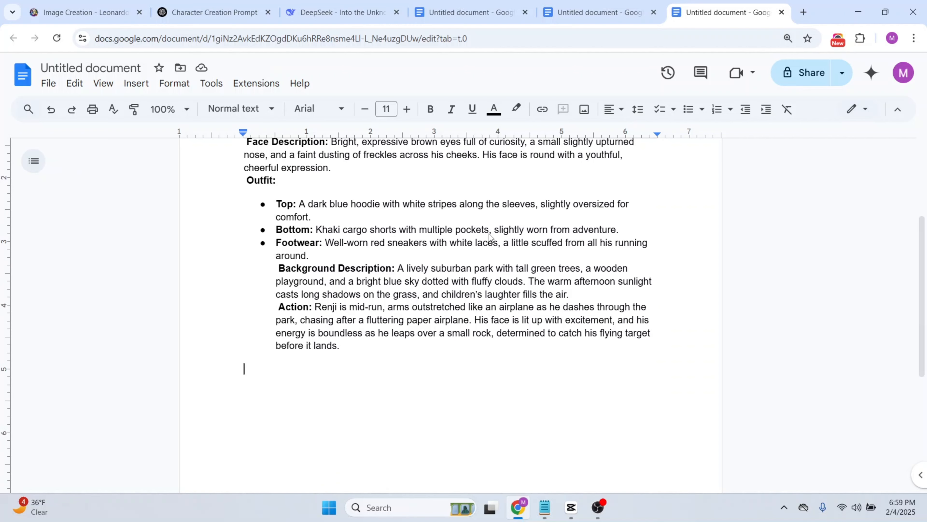
pyautogui.scroll(2, 489, 237)
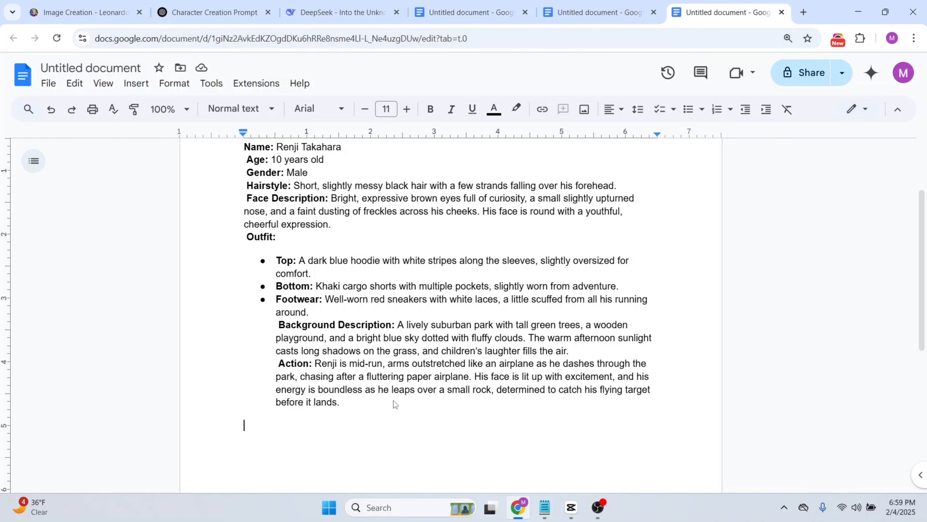
pyautogui.scroll(2, 394, 400)
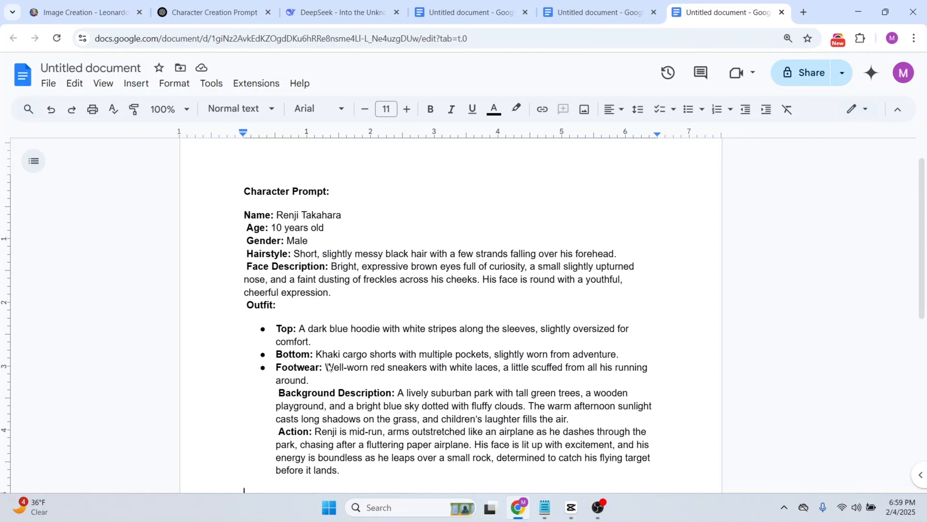
pyautogui.scroll(-2, 329, 366)
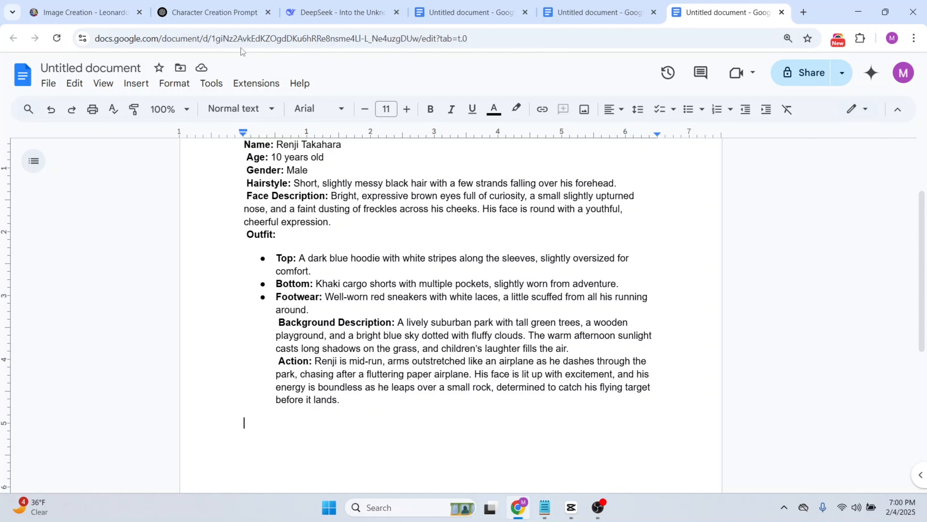
pyautogui.scroll(3, 420, 328)
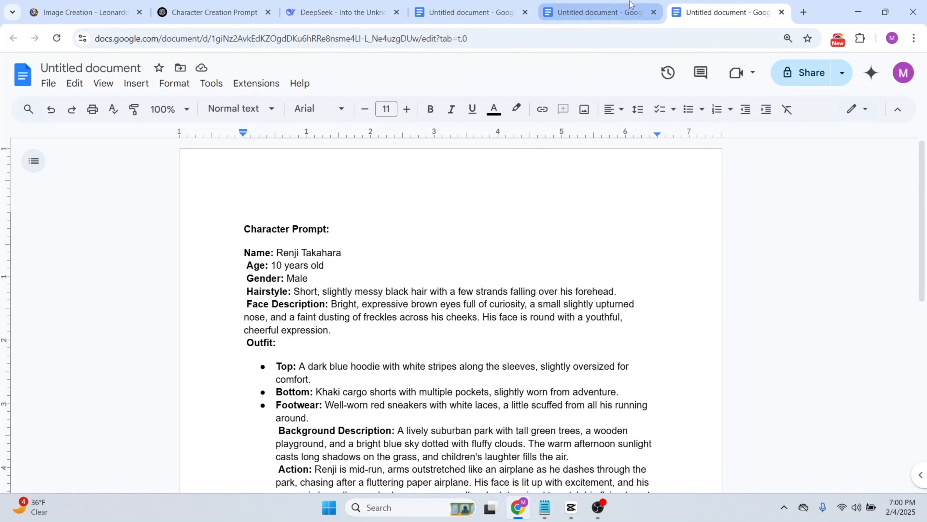
# - Copy the drafted "Rewrite this same thing" request for 3 variations each of "background description" and "actions" from the notes document and send it in ChatGPT
pyautogui.click(624, 11)
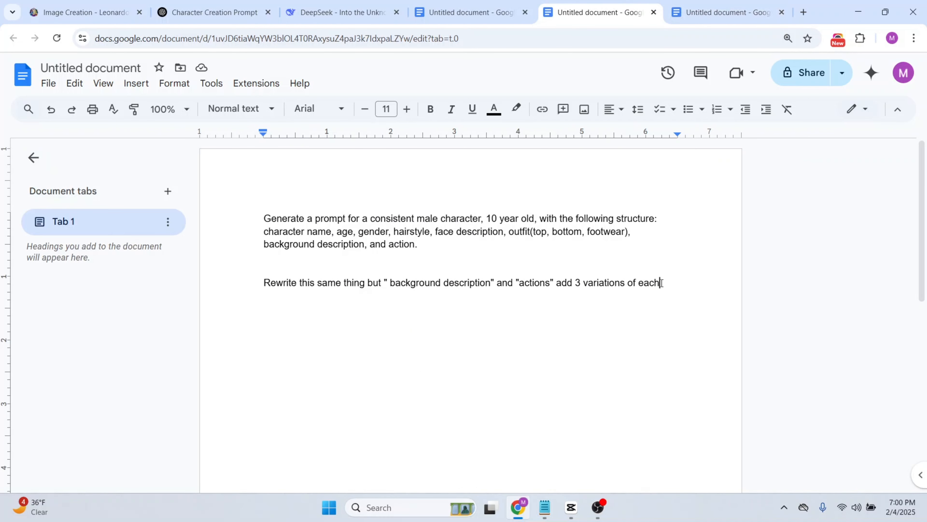
pyautogui.moveTo(660, 289); pyautogui.dragTo(265, 285)
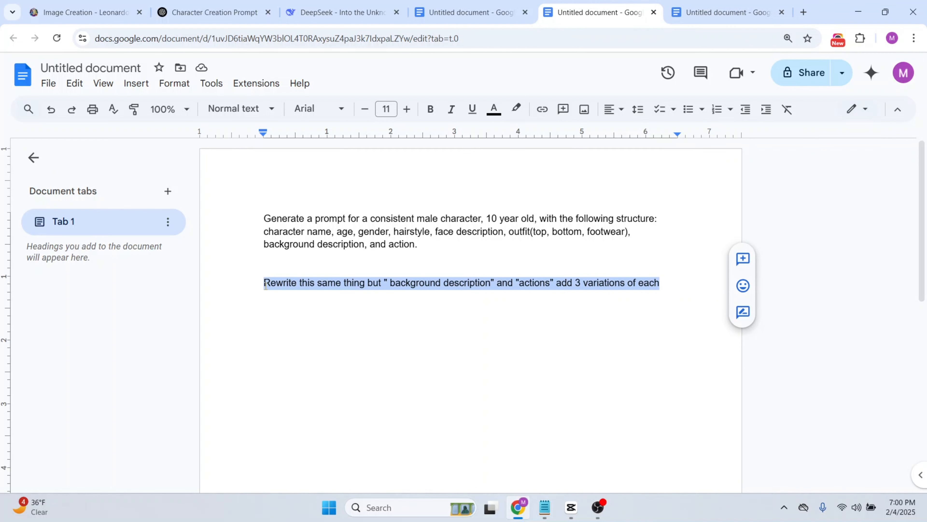
pyautogui.click(214, 12)
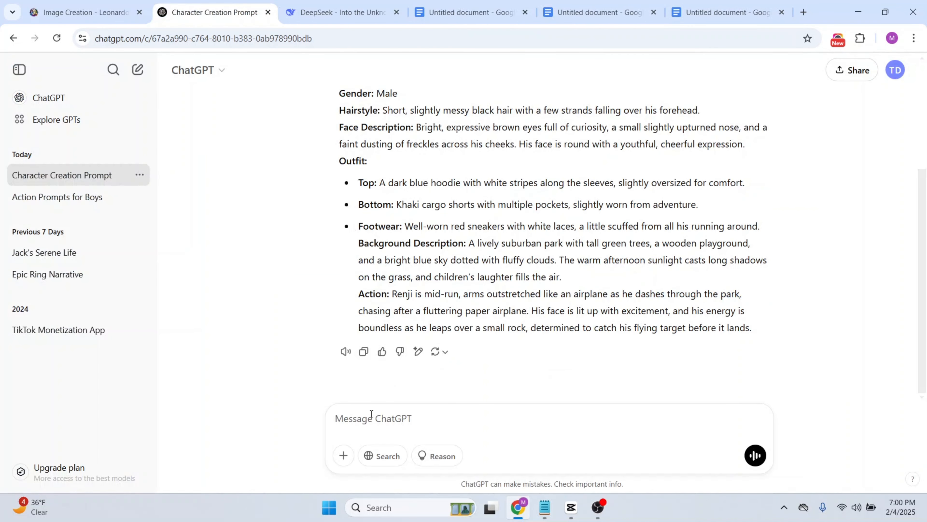
pyautogui.hotkey('ctrl', 'v')
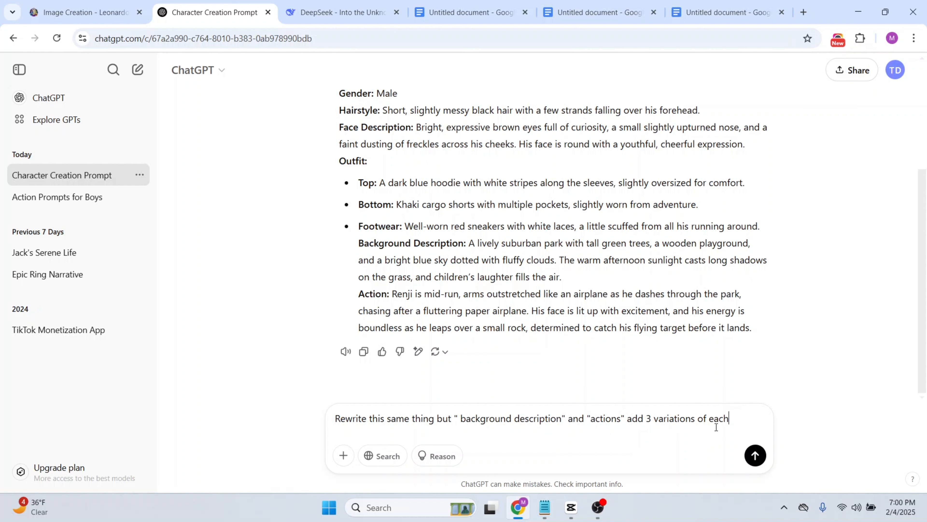
pyautogui.click(755, 456)
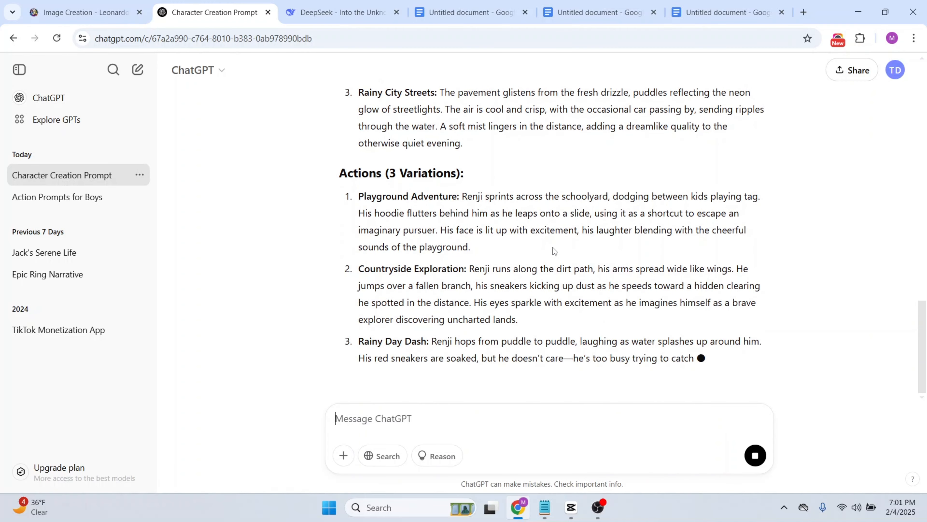
# - Compare the rewritten prompt with the original and examine its background description and action variations
pyautogui.scroll(5, 553, 250)
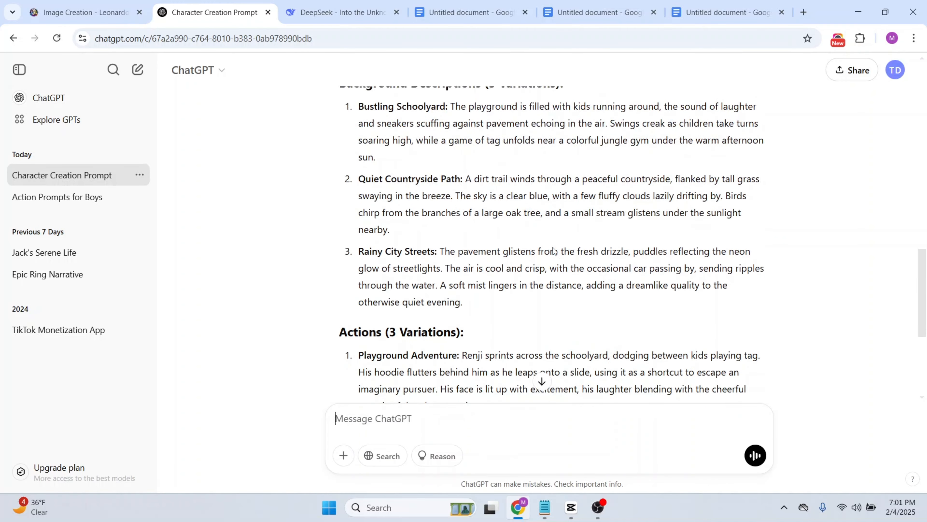
pyautogui.scroll(7, 552, 250)
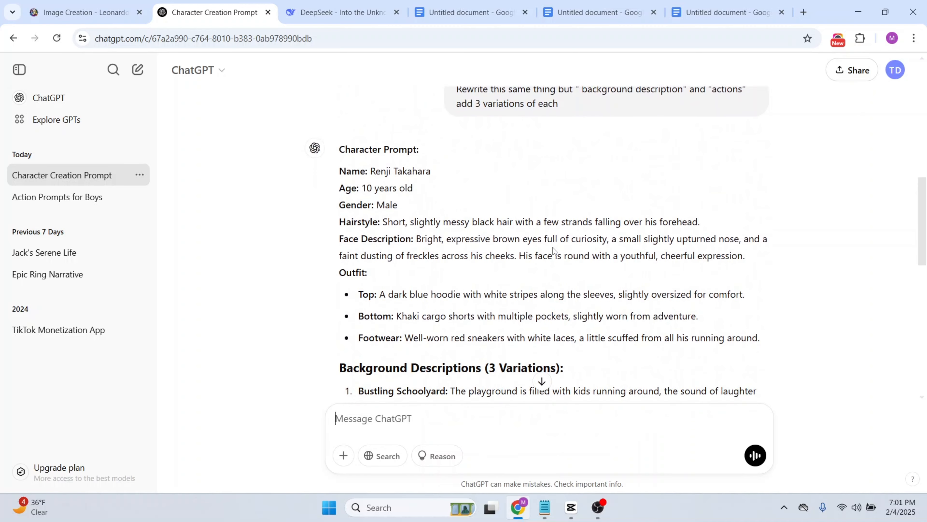
pyautogui.scroll(10, 384, 177)
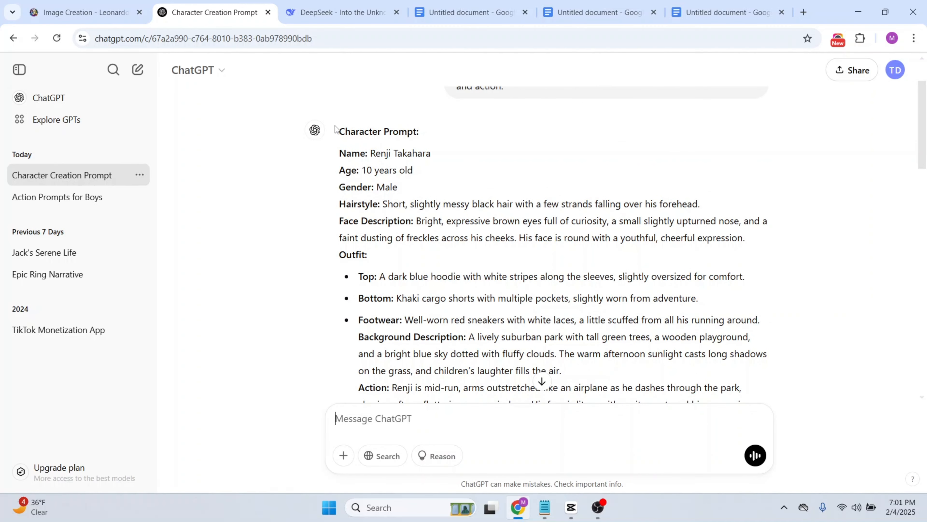
pyautogui.scroll(-10, 392, 244)
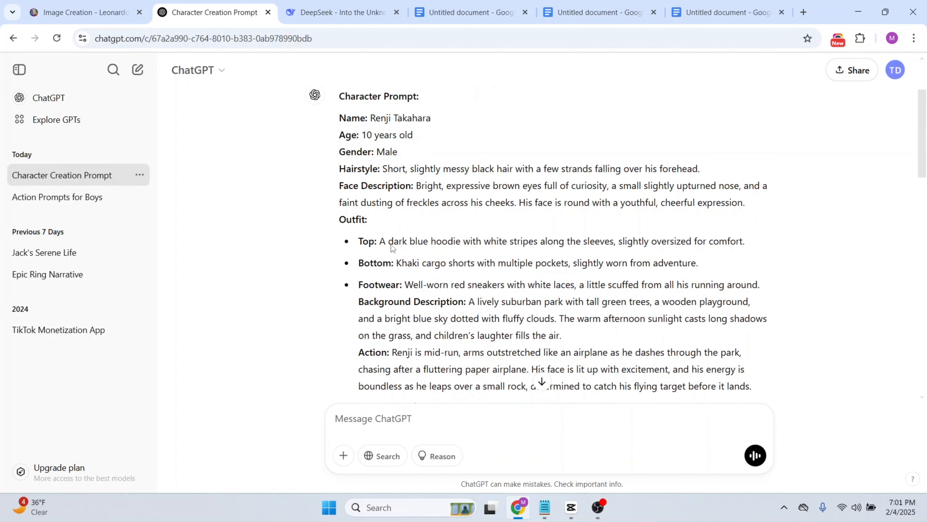
pyautogui.scroll(-3, 392, 244)
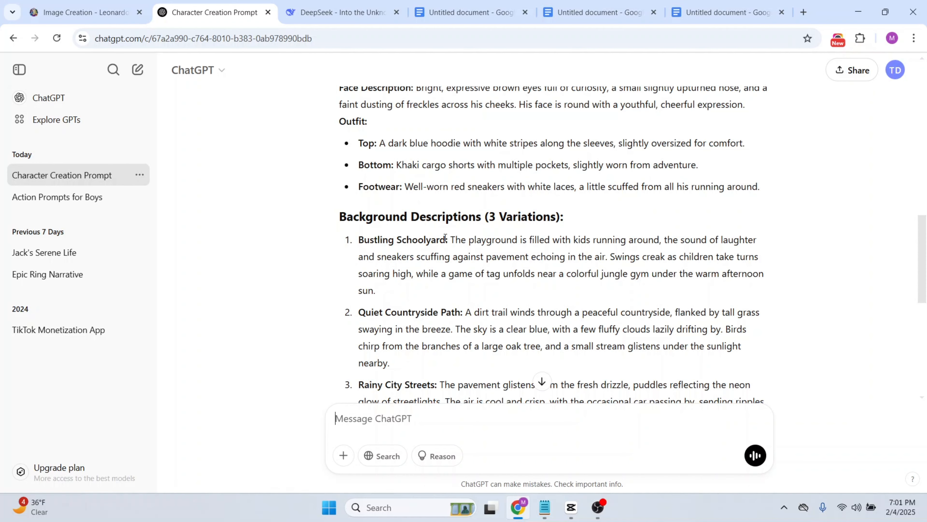
pyautogui.scroll(-3, 445, 238)
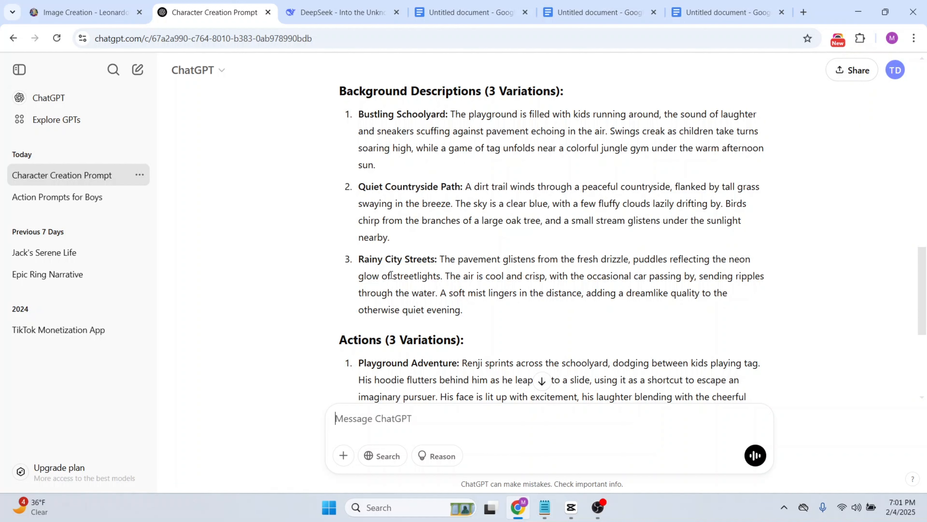
pyautogui.scroll(-3, 438, 272)
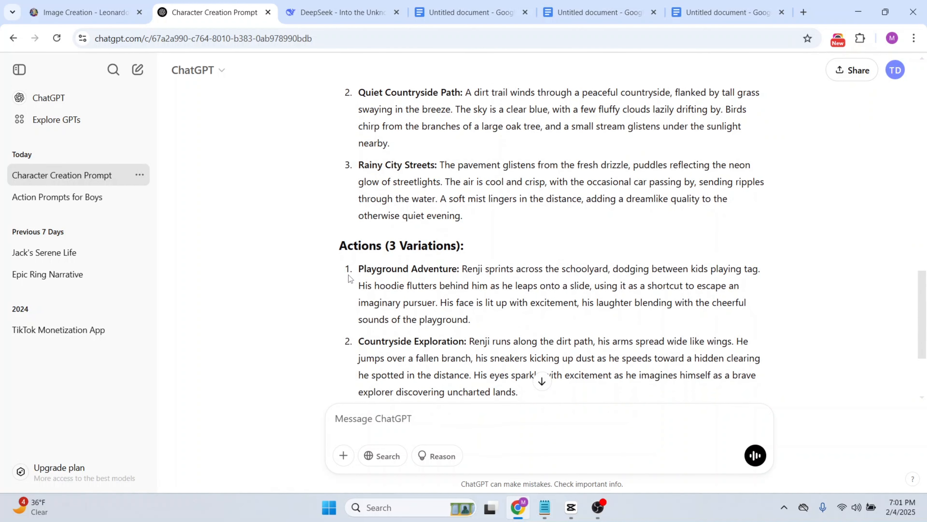
pyautogui.scroll(-2, 371, 227)
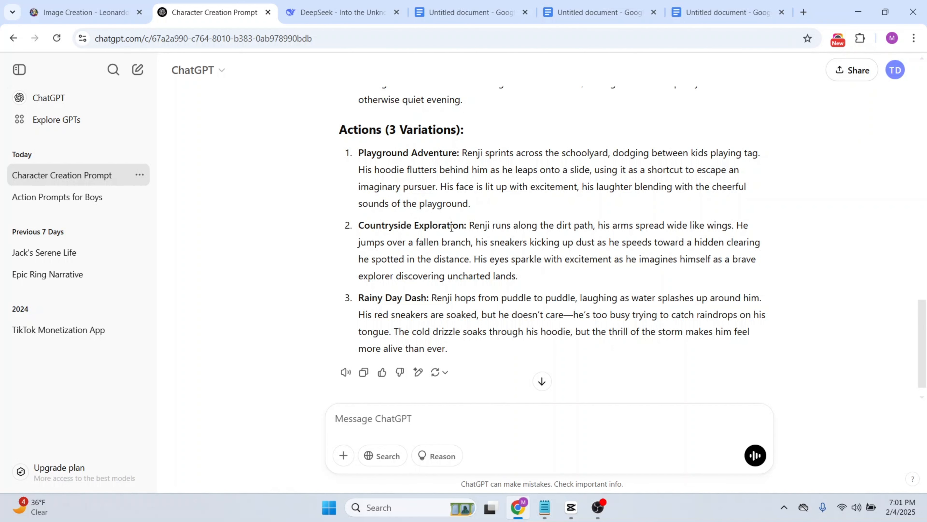
pyautogui.scroll(-1, 452, 227)
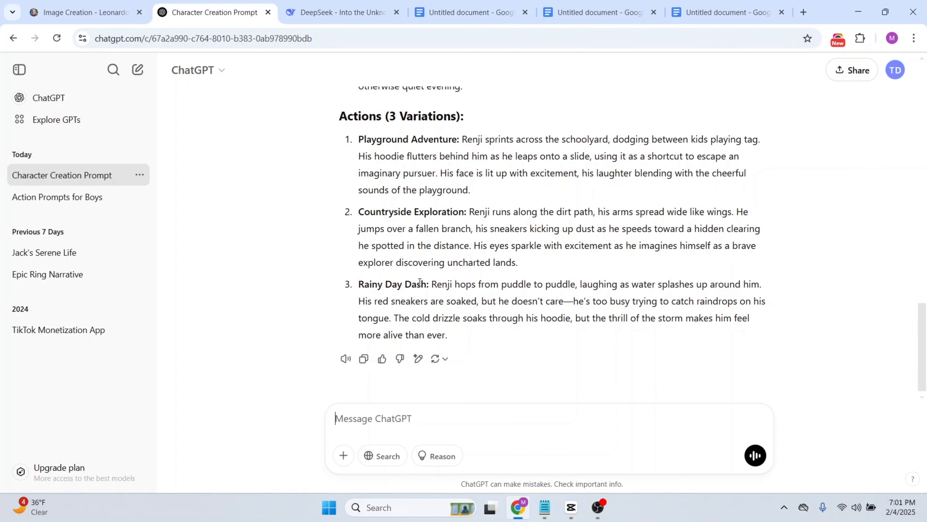
pyautogui.scroll(1, 420, 282)
pyautogui.scroll(-1, 419, 282)
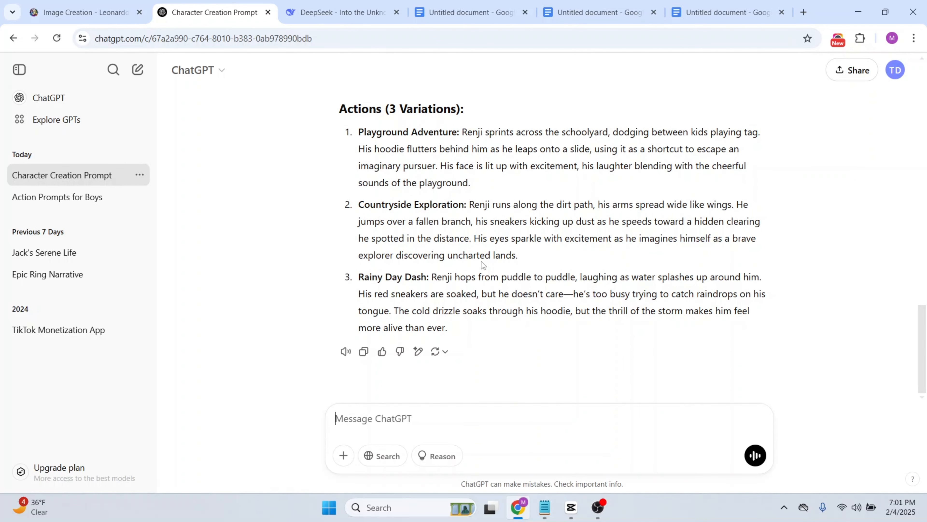
pyautogui.scroll(15, 481, 261)
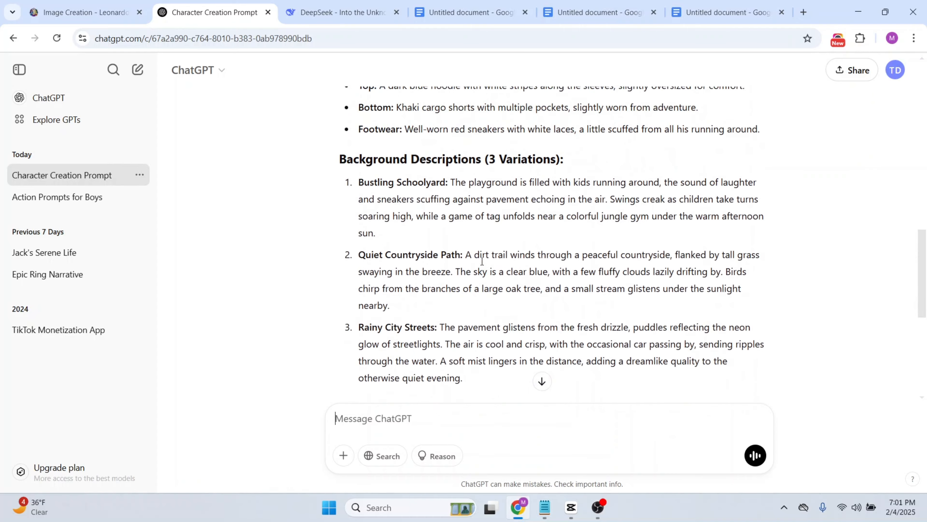
pyautogui.scroll(-10, 482, 261)
pyautogui.scroll(8, 482, 261)
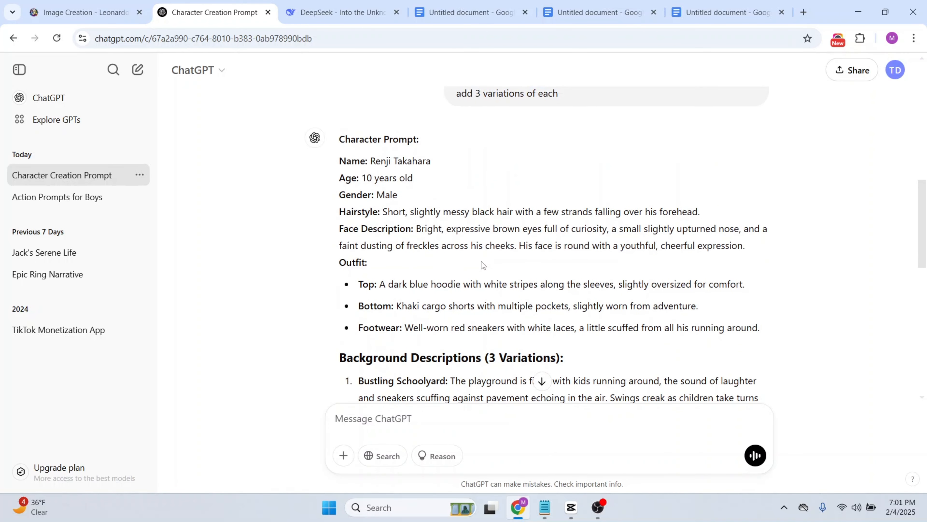
pyautogui.scroll(-1, 481, 261)
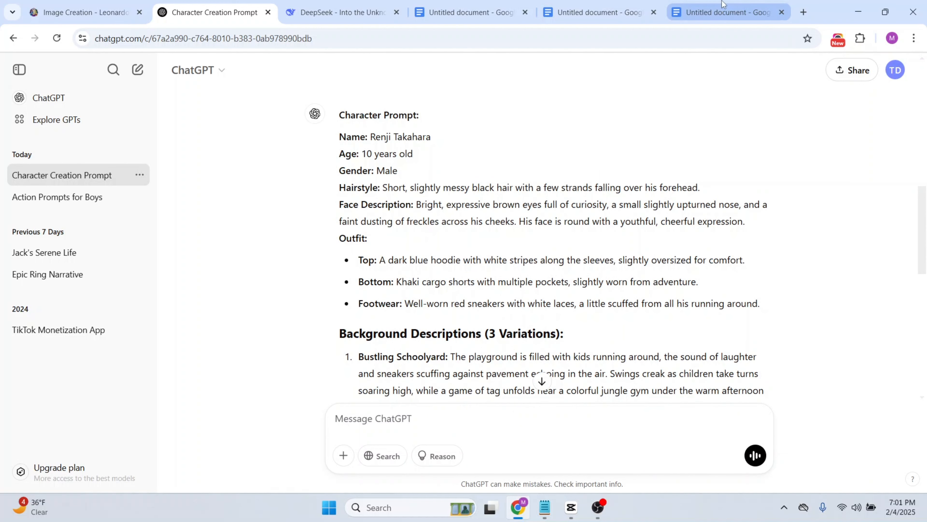
# - In the Google Docs document holding the character prompt, add the line "Edit:" below the action paragraph
pyautogui.moveTo(706, 12)
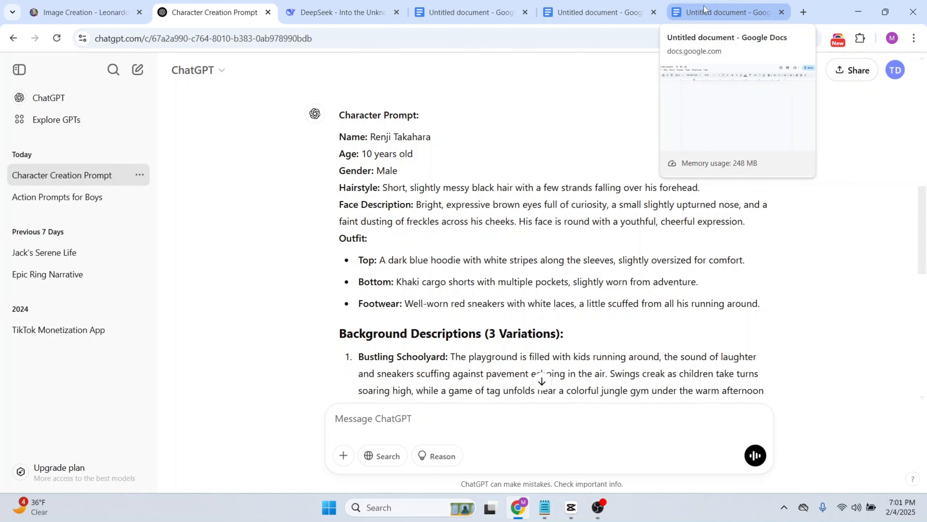
pyautogui.click(704, 8)
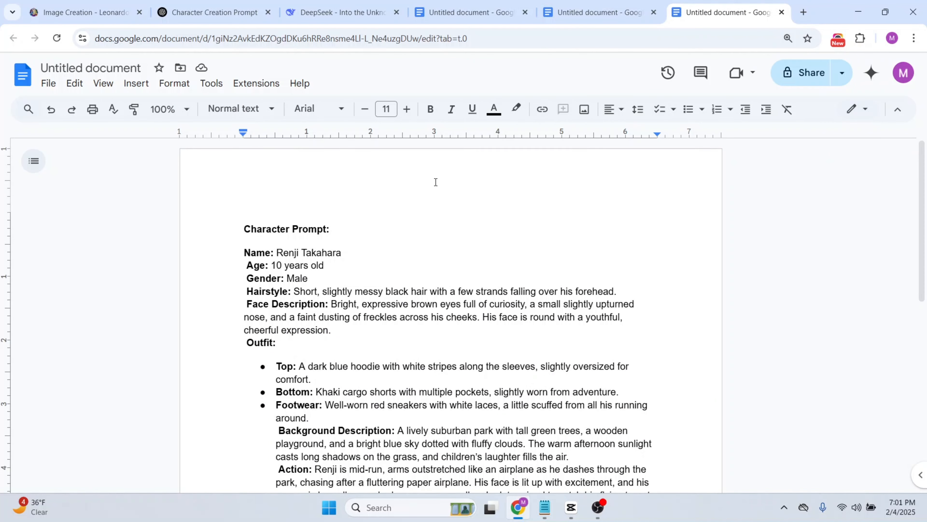
pyautogui.scroll(-3, 435, 182)
pyautogui.scroll(-2, 435, 181)
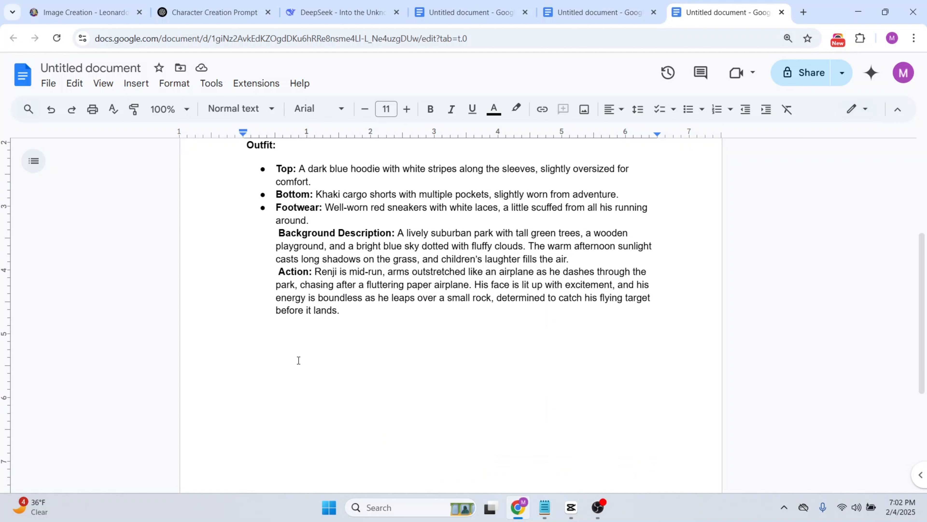
pyautogui.press('Return')
pyautogui.write('Ed')
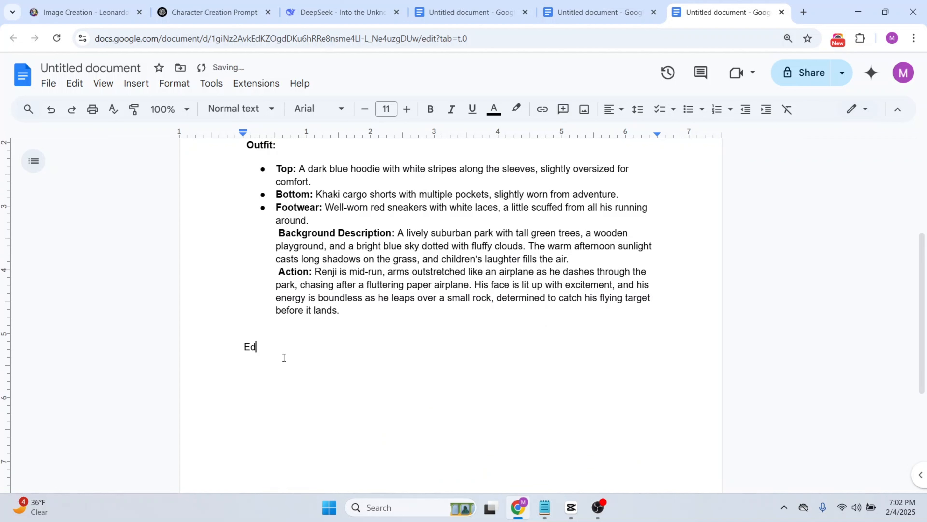
pyautogui.write('it:')
pyautogui.scroll(5, 284, 357)
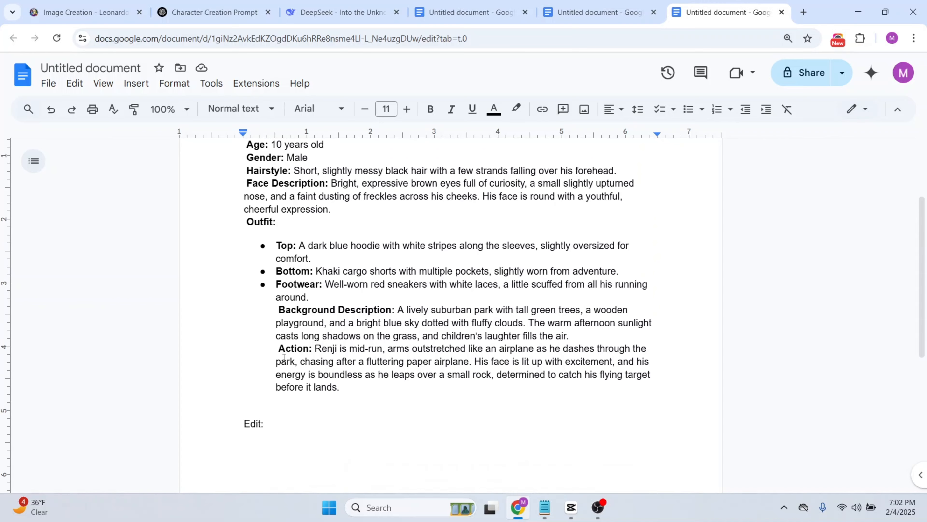
# - Copy the character's name from the prompt into a new paragraph below the "Edit:" line
pyautogui.scroll(-2, 284, 357)
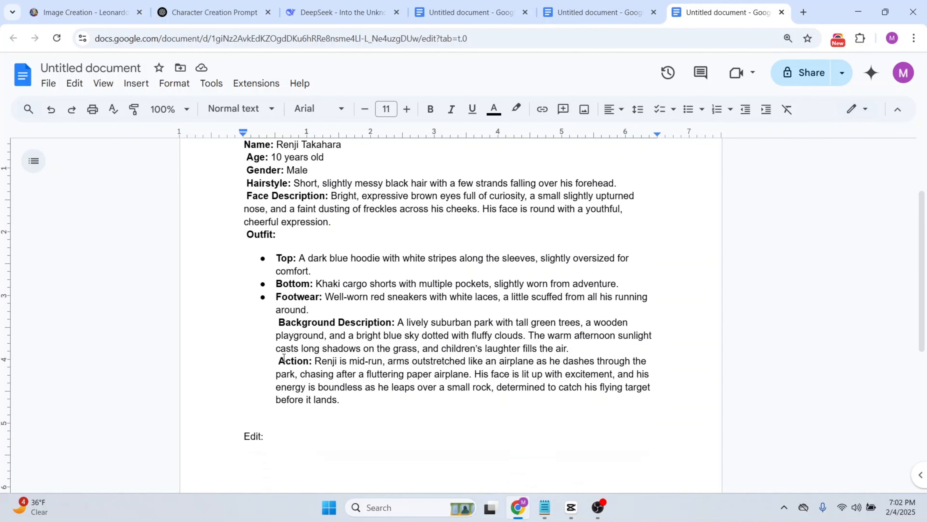
pyautogui.scroll(3, 370, 258)
pyautogui.scroll(-6, 370, 257)
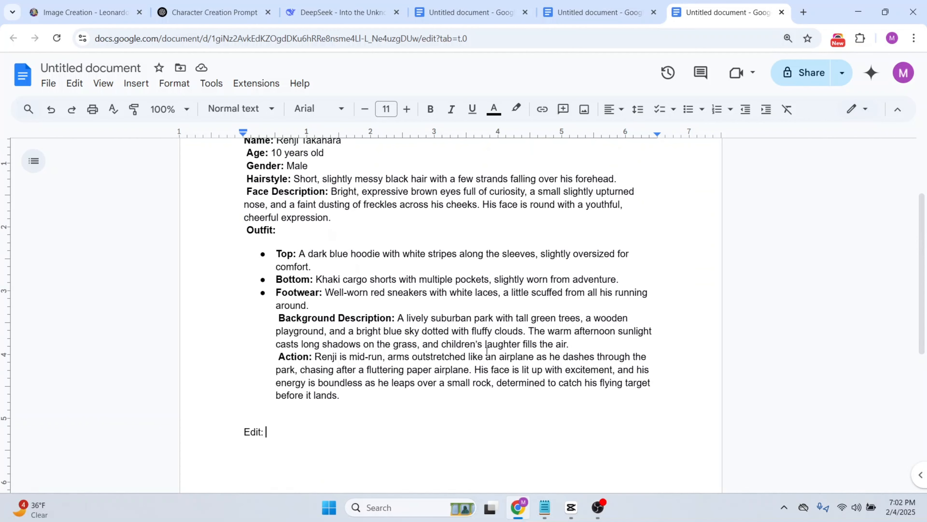
pyautogui.scroll(1, 344, 161)
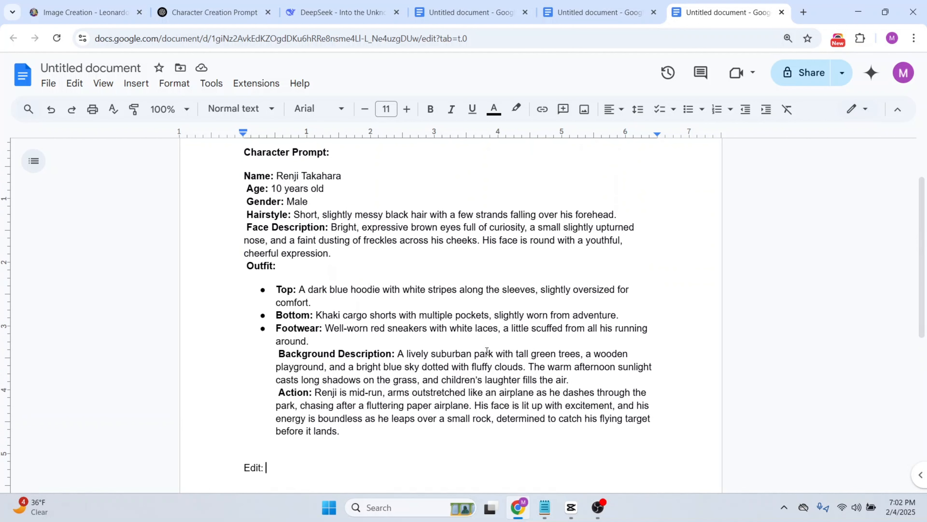
pyautogui.click(346, 179)
pyautogui.moveTo(346, 179); pyautogui.dragTo(277, 181)
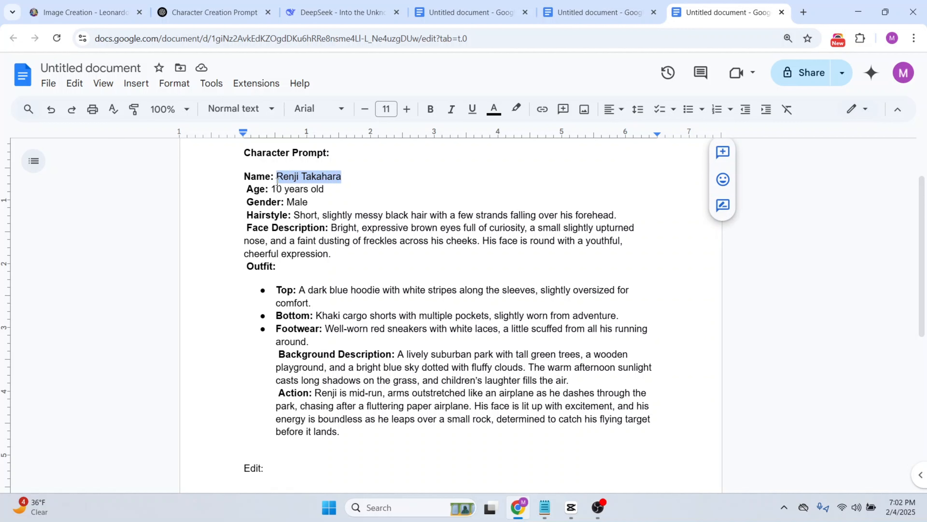
pyautogui.hotkey('ctrl', 'c')
pyautogui.scroll(-2, 324, 281)
pyautogui.click(269, 382)
pyautogui.press('Return')
pyautogui.press('Return')
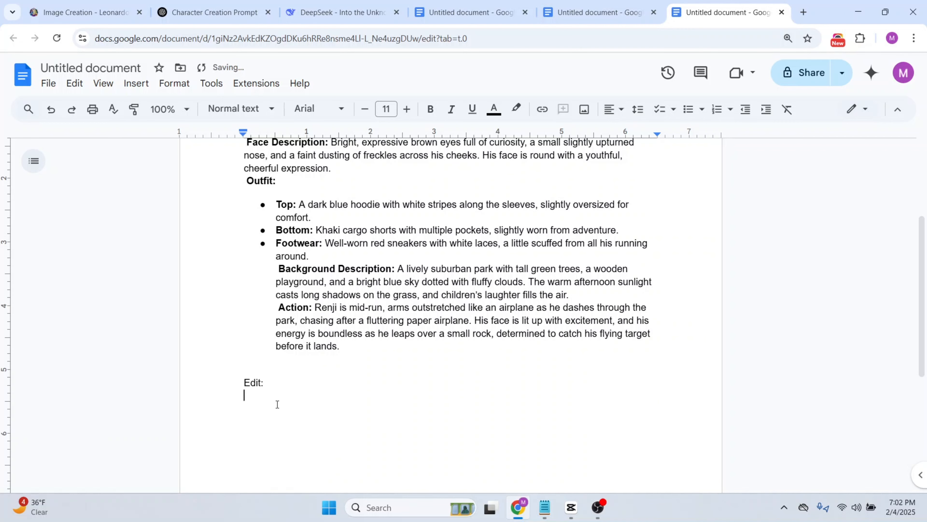
pyautogui.hotkey('ctrl', 'v')
# - Append the age "10 years old" from the character prompt after the name, separated by a comma
pyautogui.scroll(4, 277, 365)
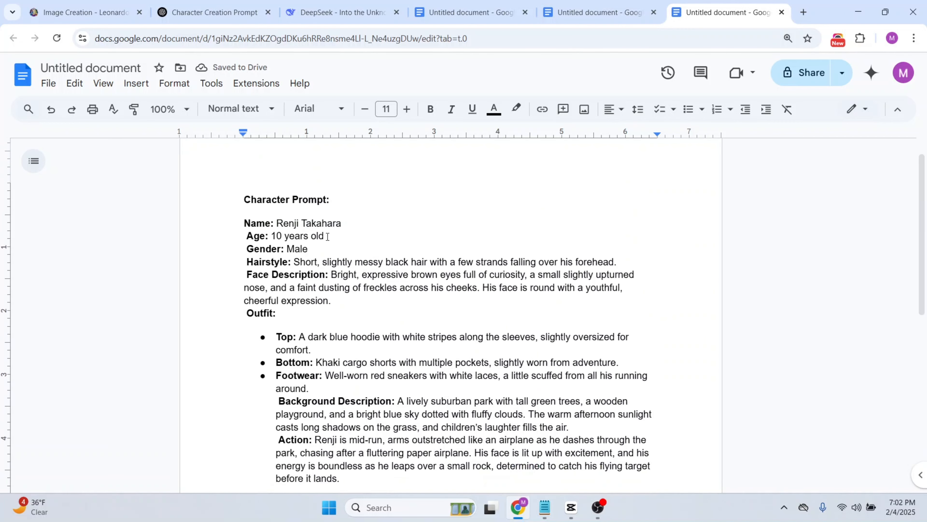
pyautogui.moveTo(324, 237); pyautogui.dragTo(270, 238)
pyautogui.scroll(-5, 275, 255)
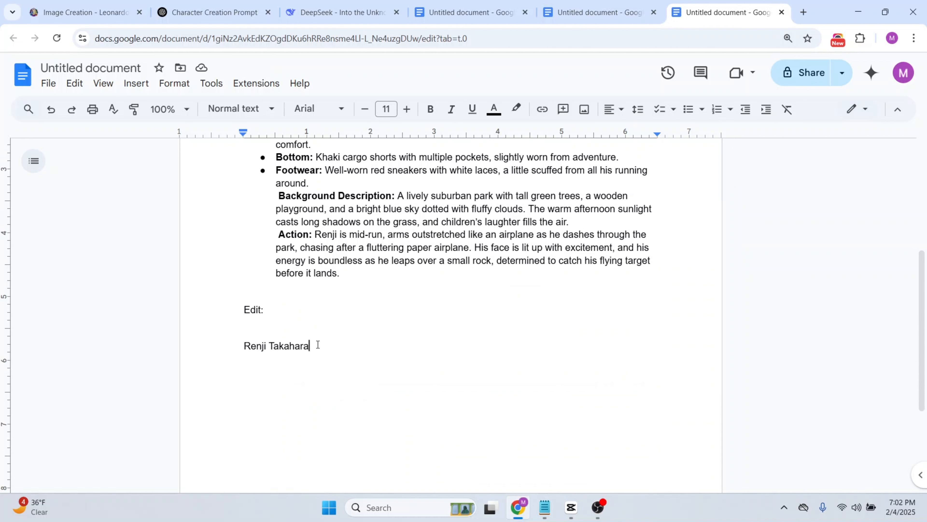
pyautogui.write(',')
pyautogui.hotkey('ctrl', 'v')
# - Append the gender "Male" from the character prompt after the age, separated by a comma
pyautogui.scroll(5, 318, 345)
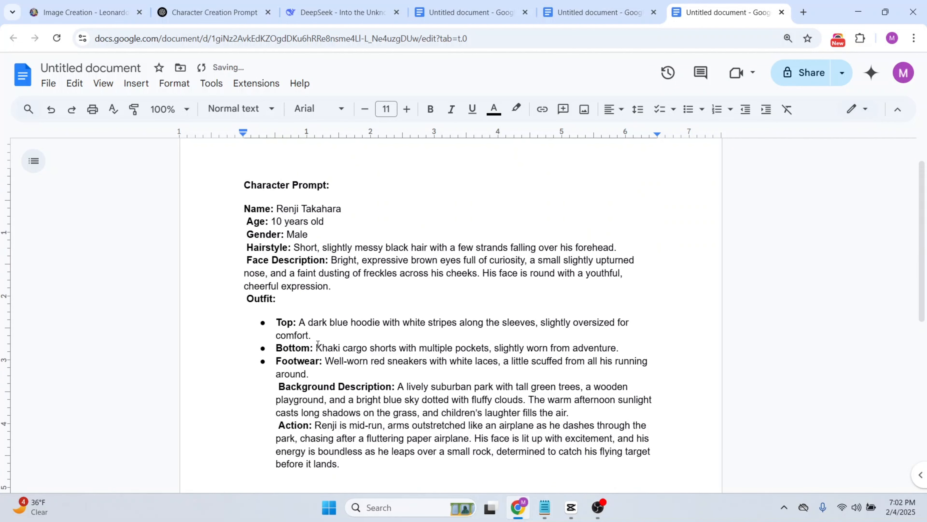
pyautogui.doubleClick(307, 239)
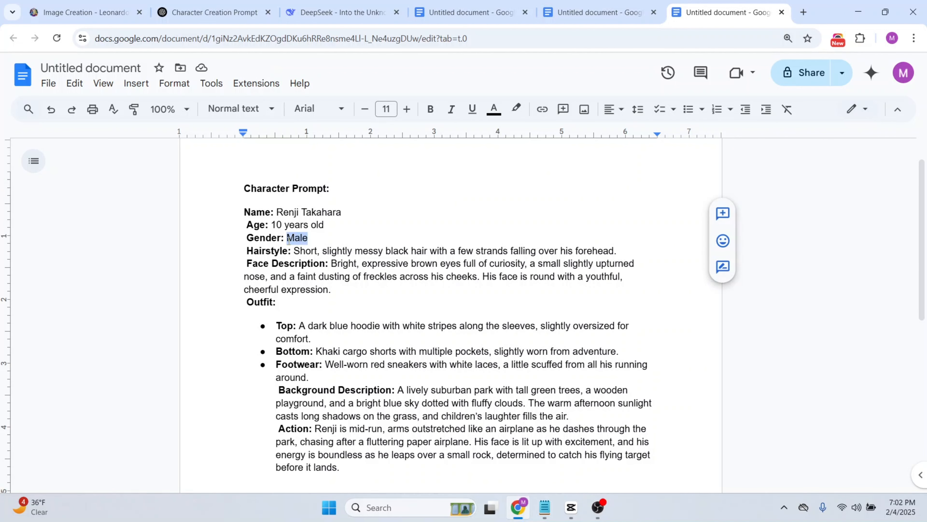
pyautogui.scroll(-5, 356, 298)
pyautogui.click(378, 330)
pyautogui.write(', Male')
# - Add a comma after "Male" and append the full hairstyle description copied from the character prompt
pyautogui.scroll(1, 377, 331)
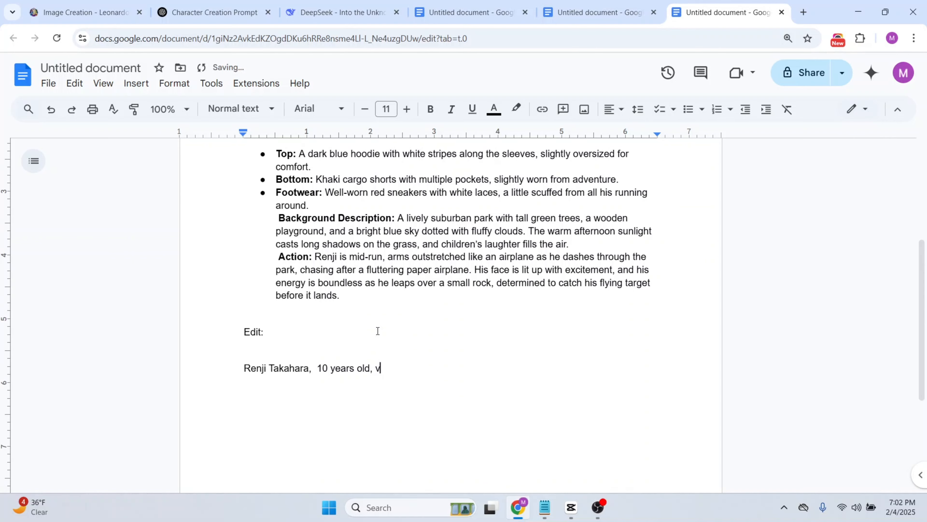
pyautogui.scroll(5, 378, 331)
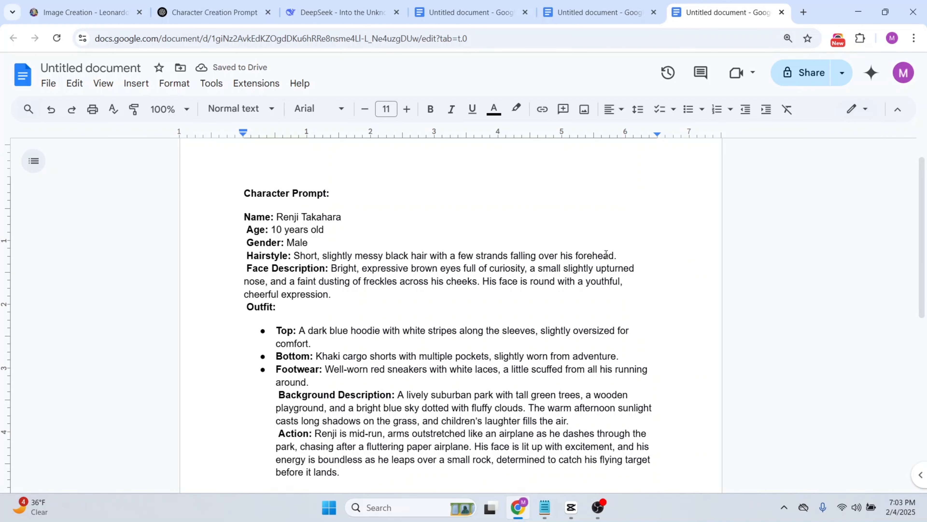
pyautogui.moveTo(618, 256); pyautogui.dragTo(294, 255)
pyautogui.scroll(-7, 414, 284)
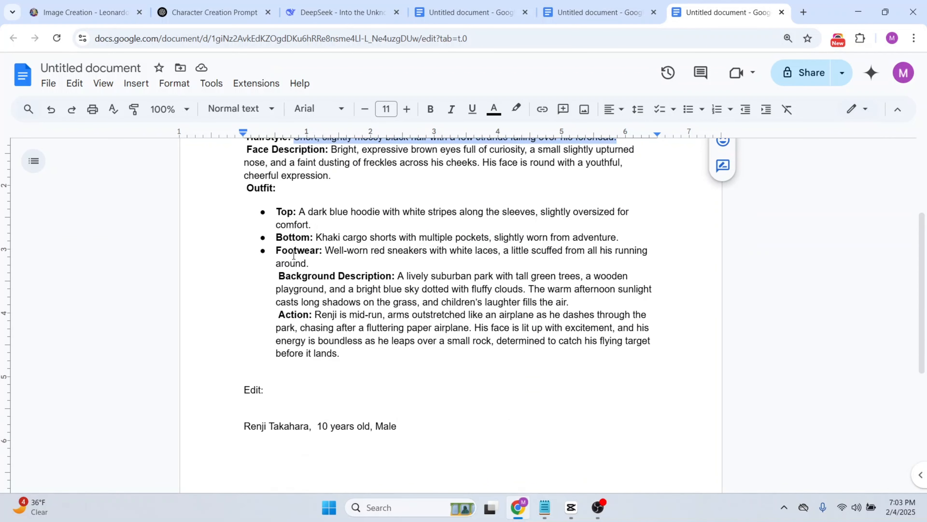
pyautogui.click(414, 284)
pyautogui.write(',')
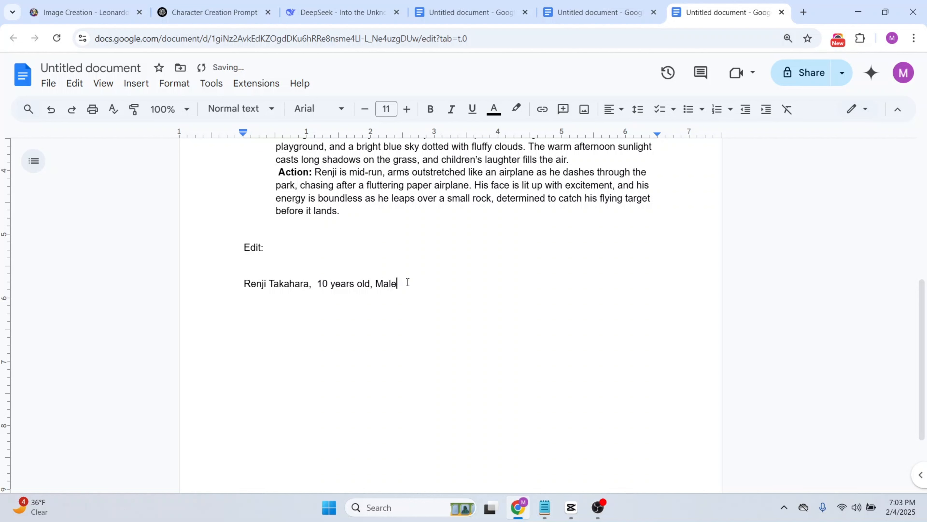
pyautogui.hotkey('ctrl', 'v')
# - Append the face description from the character prompt after the hairstyle text in the edited paragraph
pyautogui.scroll(6, 408, 282)
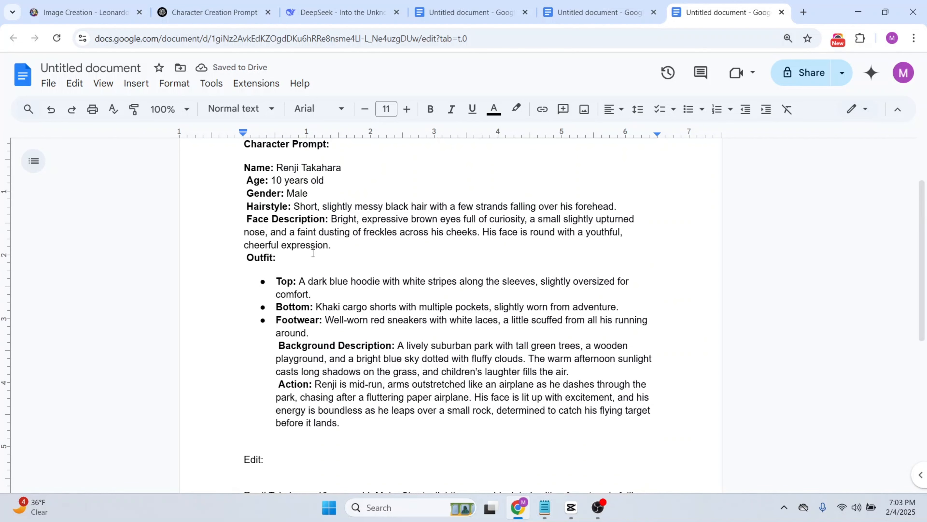
pyautogui.moveTo(332, 246); pyautogui.dragTo(329, 221)
pyautogui.scroll(-7, 347, 244)
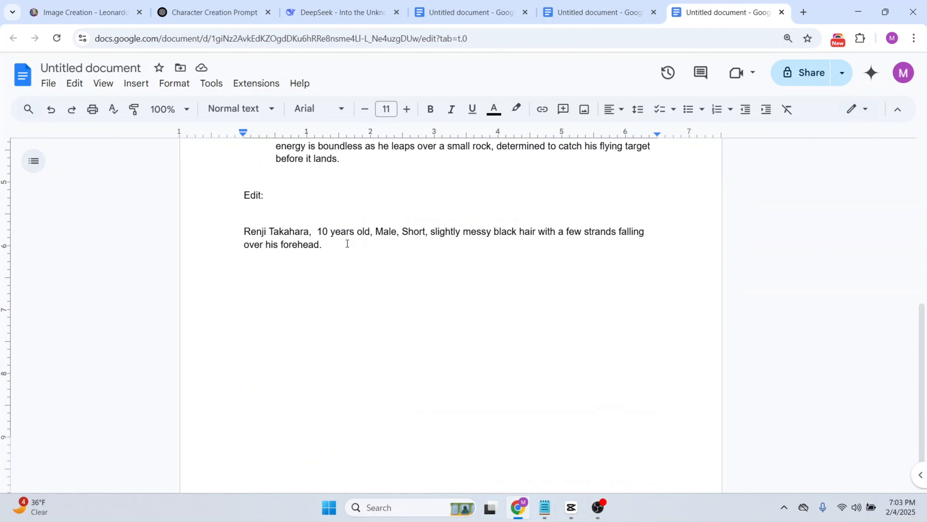
pyautogui.hotkey('ctrl', 'v')
# - End the face description with a period and append the outfit's top description, the dark blue hoodie with white stripes
pyautogui.scroll(6, 336, 248)
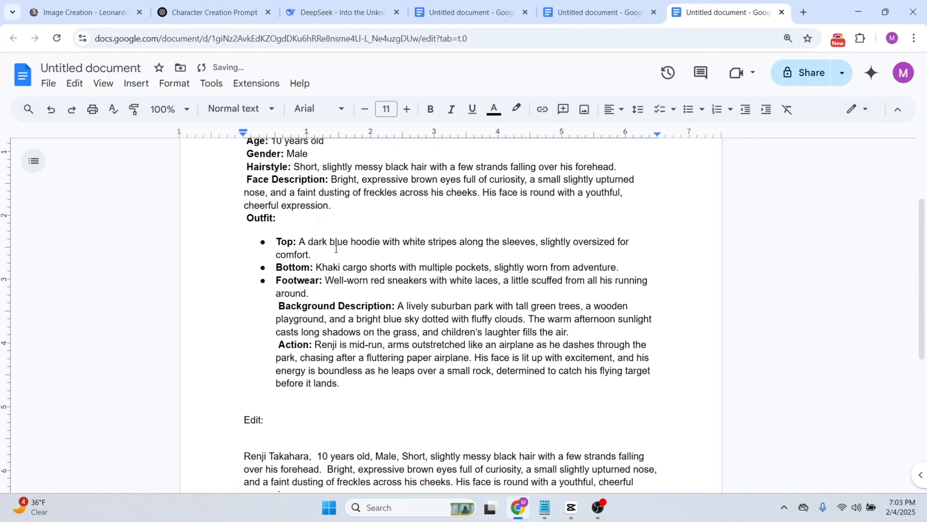
pyautogui.scroll(-2, 336, 249)
pyautogui.scroll(1, 336, 248)
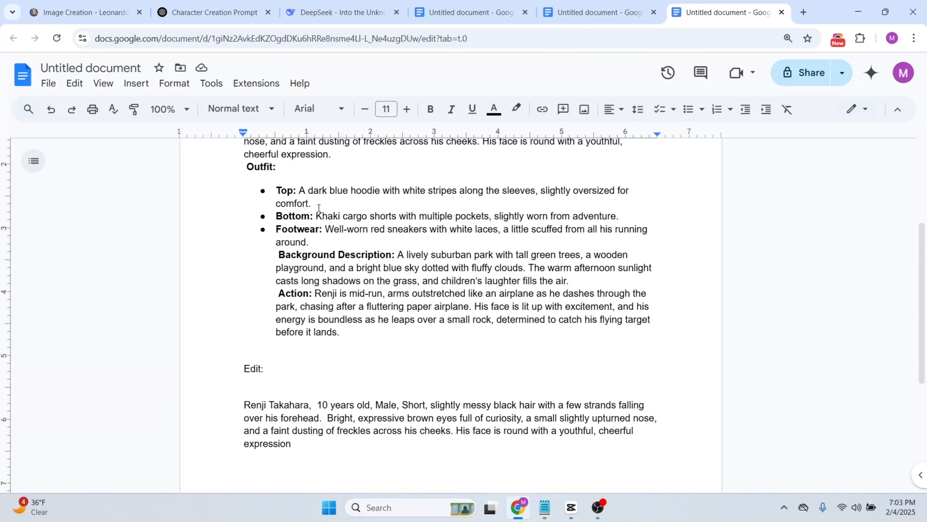
pyautogui.moveTo(312, 204); pyautogui.dragTo(299, 194)
pyautogui.scroll(-3, 300, 339)
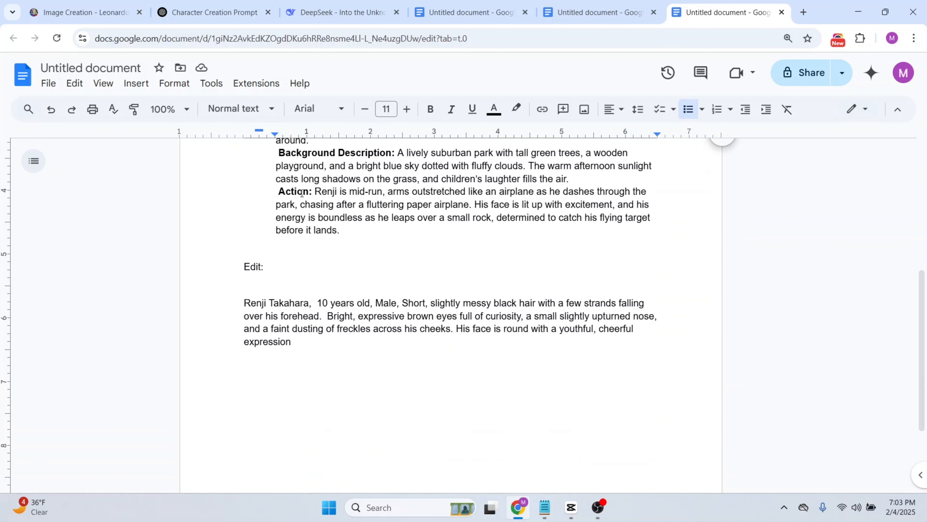
pyautogui.click(301, 340)
pyautogui.write('.')
pyautogui.hotkey('ctrl', 'v')
# - Append the outfit's bottom description, the khaki cargo shorts, to the end of the edited paragraph
pyautogui.scroll(5, 402, 291)
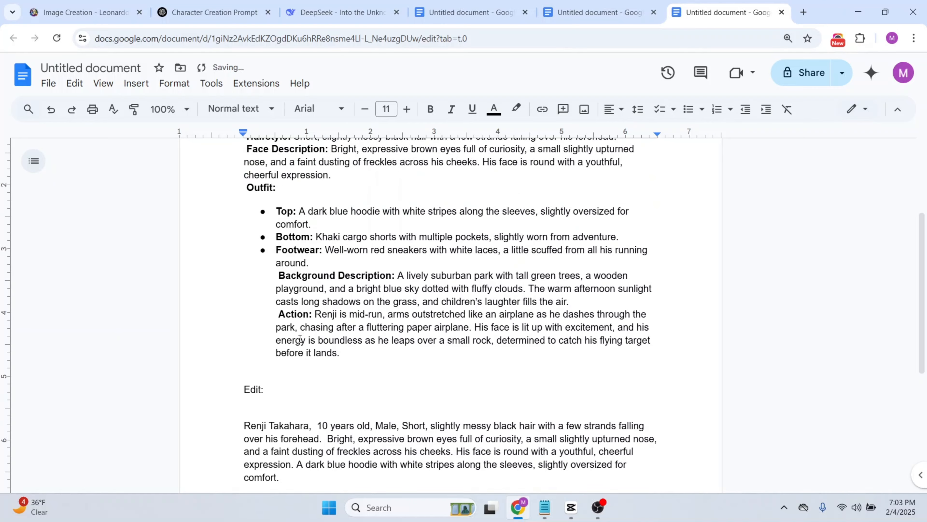
pyautogui.moveTo(619, 277); pyautogui.dragTo(316, 274)
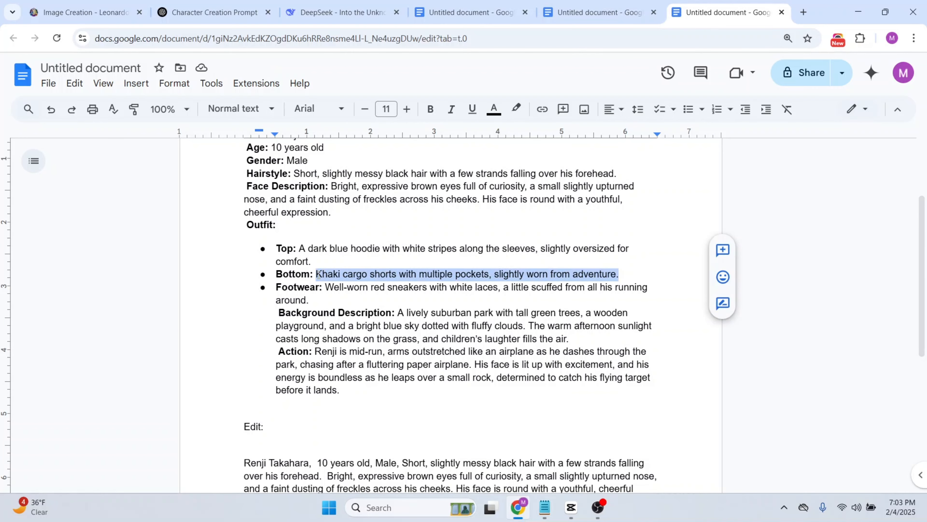
pyautogui.scroll(-5, 273, 335)
pyautogui.click(295, 309)
pyautogui.hotkey('ctrl', 'v')
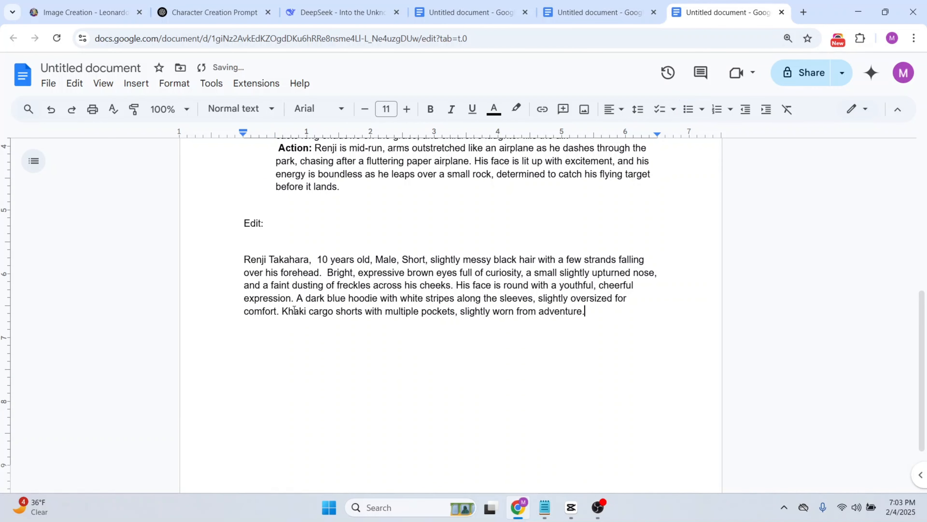
# - Append the footwear description, the well-worn red sneakers with white laces, to the end of the edited paragraph
pyautogui.scroll(4, 294, 310)
pyautogui.scroll(-1, 294, 310)
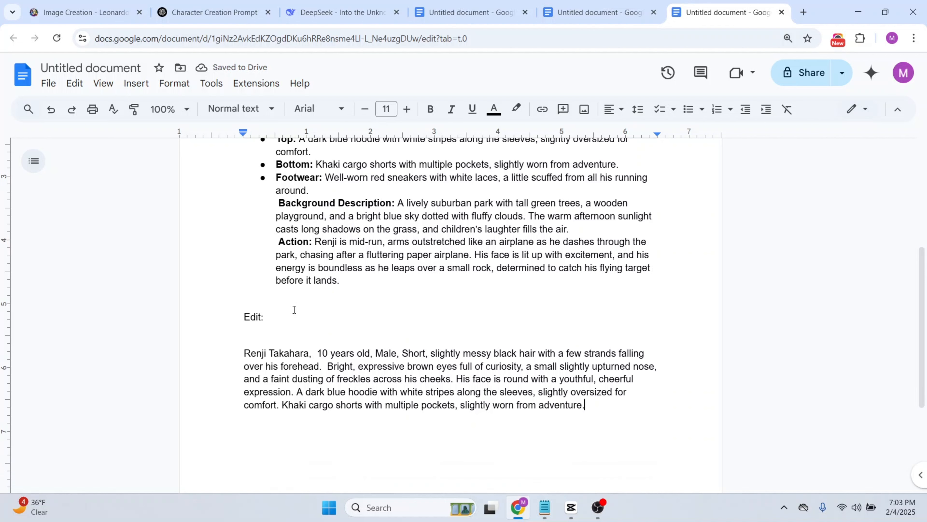
pyautogui.moveTo(324, 192); pyautogui.dragTo(325, 178)
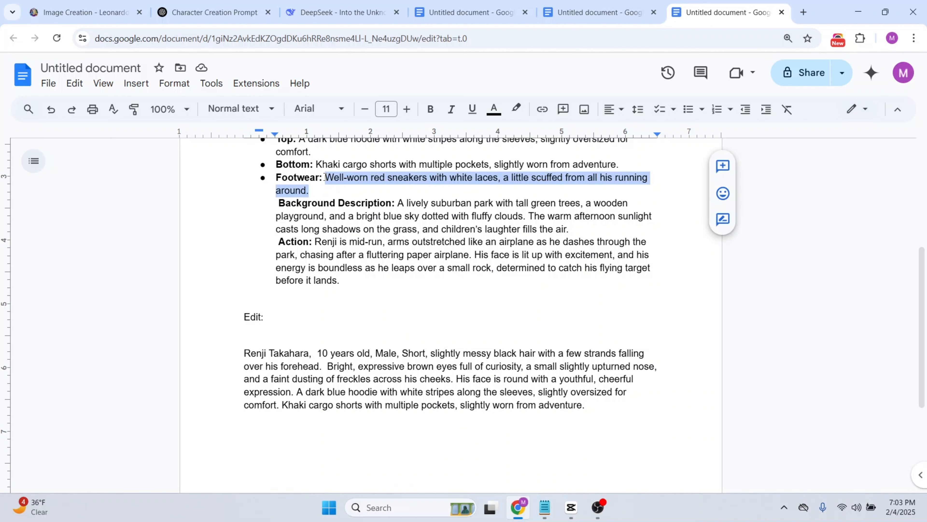
pyautogui.scroll(-2, 629, 293)
pyautogui.click(595, 314)
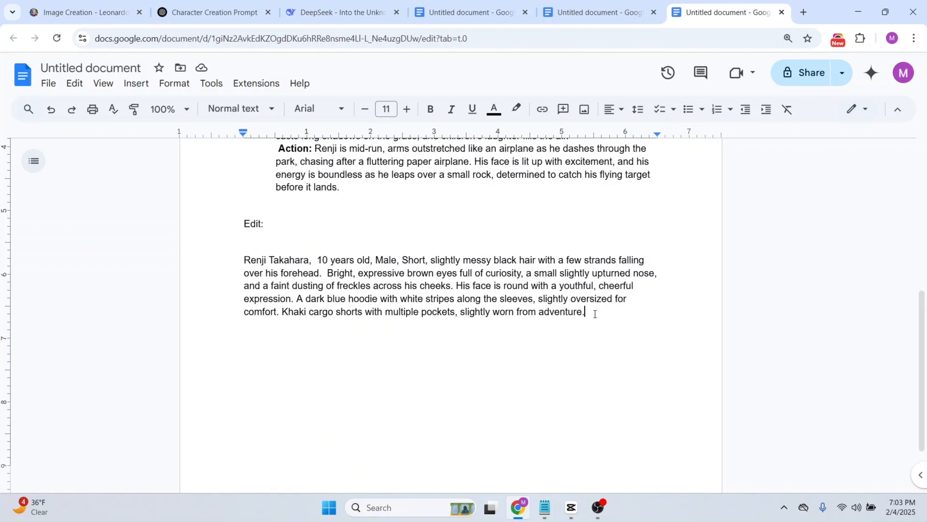
pyautogui.hotkey('ctrl', 'v')
# - Switch to ChatGPT and copy the text of the "Bustling Schoolyard" background description without its label
pyautogui.scroll(3, 595, 314)
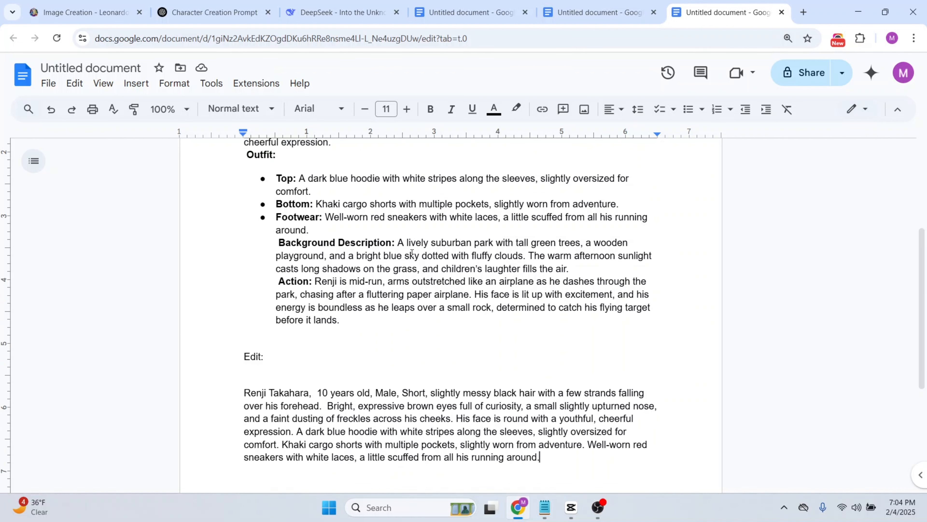
pyautogui.scroll(-5, 438, 278)
pyautogui.click(215, 12)
pyautogui.scroll(-3, 475, 241)
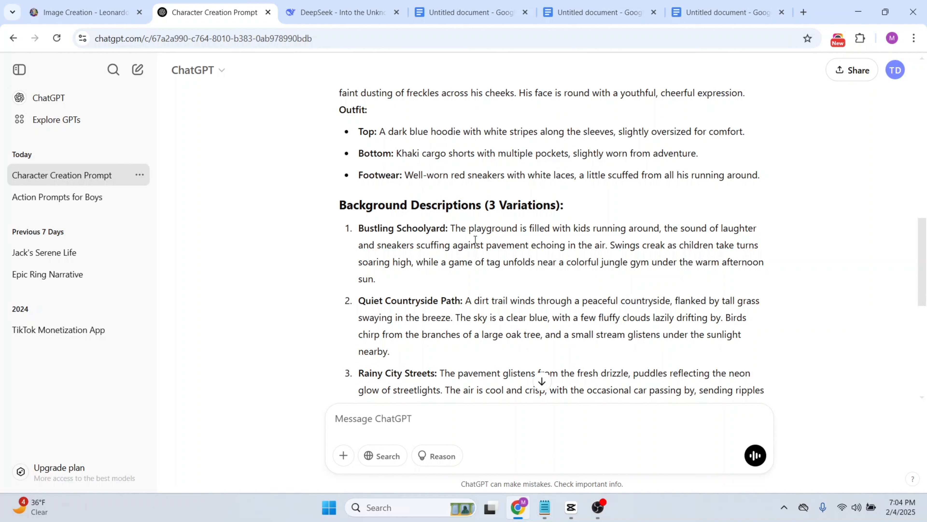
pyautogui.scroll(-3, 452, 94)
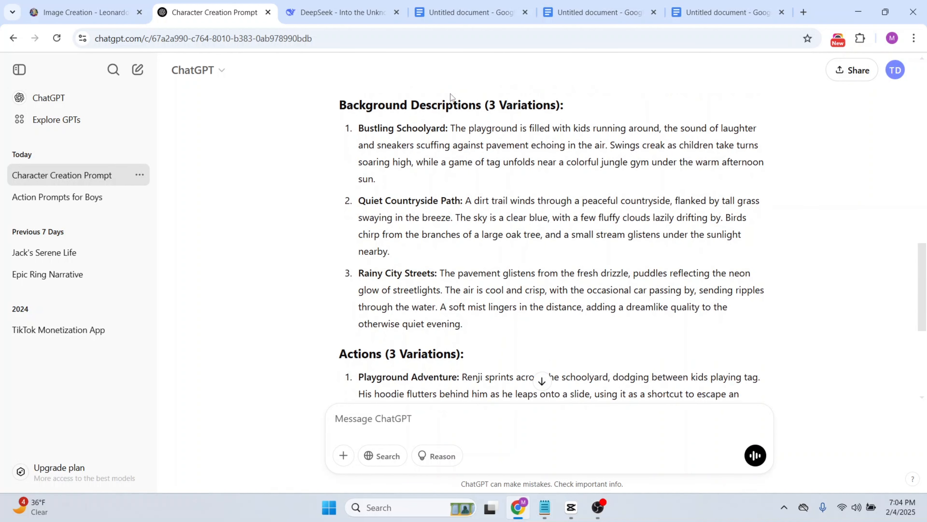
pyautogui.scroll(1, 451, 96)
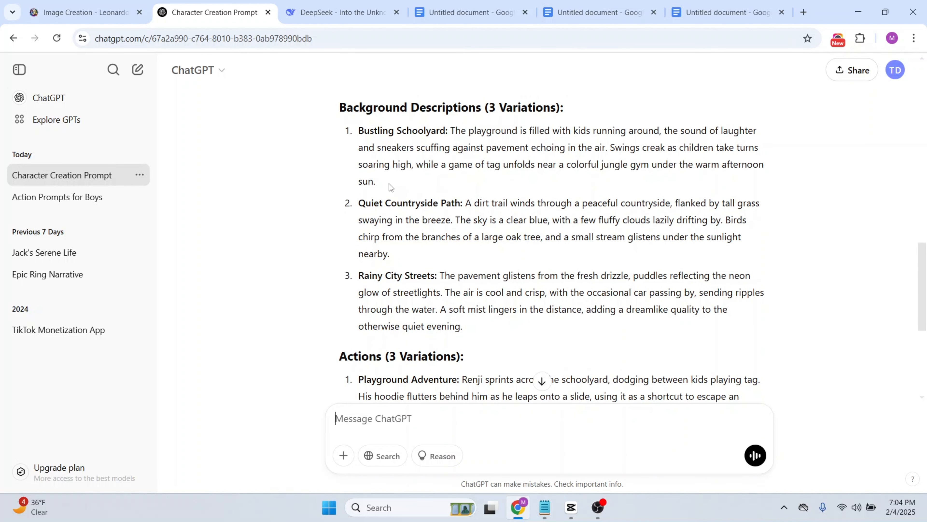
pyautogui.moveTo(402, 179); pyautogui.dragTo(450, 132)
pyautogui.hotkey('ctrl', 'c')
pyautogui.scroll(-2, 452, 138)
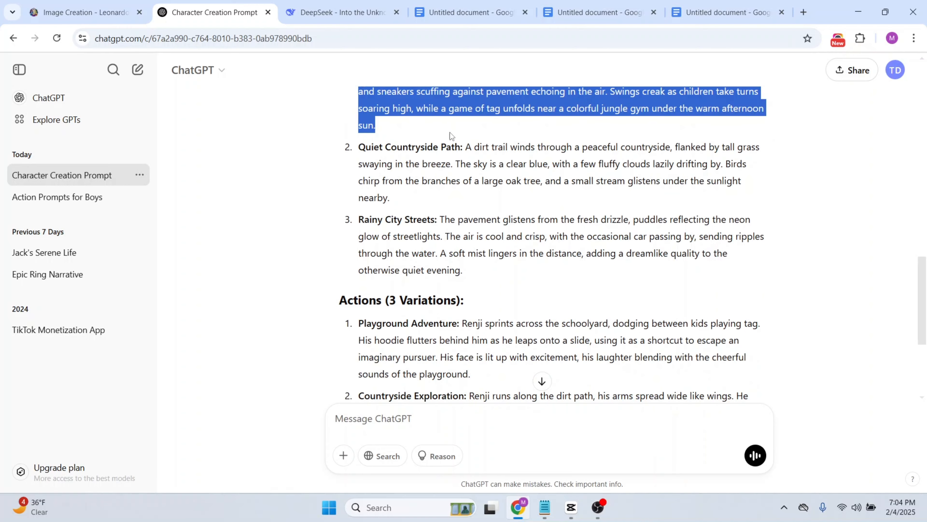
# - Switch back to the Google Docs document and paste the schoolyard background as a new paragraph below the character description
pyautogui.click(727, 12)
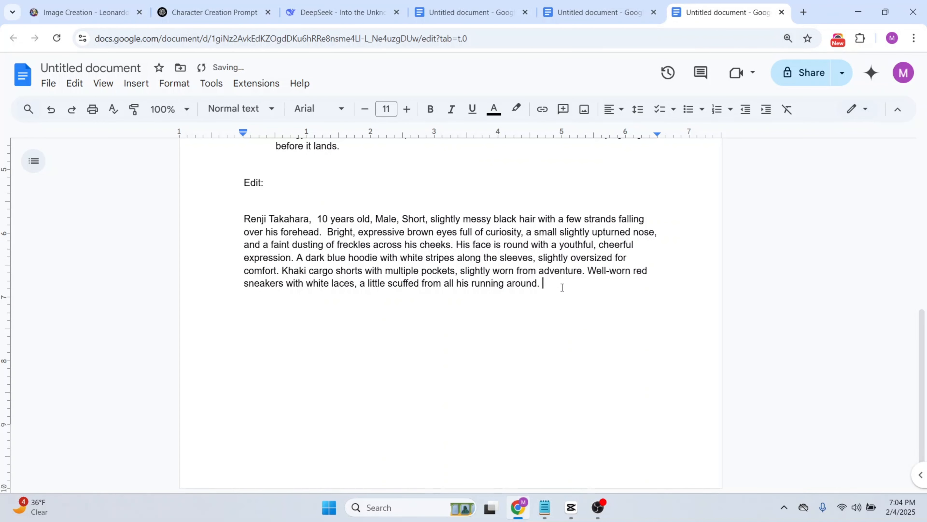
pyautogui.press('Return')
pyautogui.press('BackSpace')
pyautogui.press('Return')
pyautogui.hotkey('ctrl', 'v')
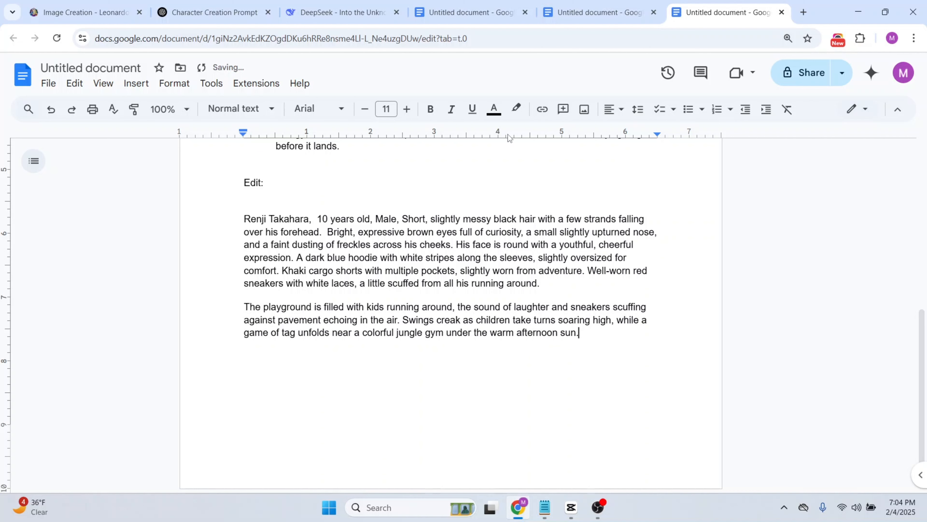
# - Switch to ChatGPT and copy the text of the "Playground Adventure" action without its label
pyautogui.click(215, 12)
pyautogui.scroll(-3, 470, 275)
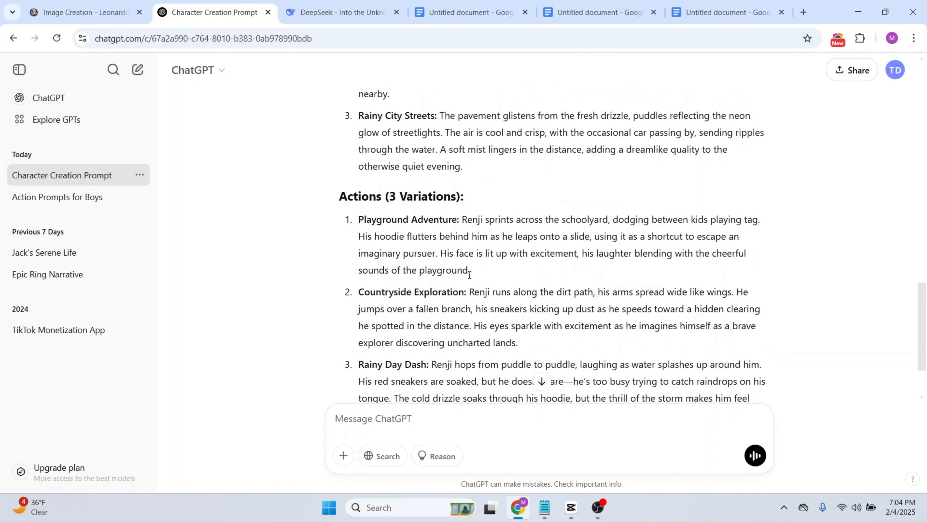
pyautogui.moveTo(479, 272); pyautogui.dragTo(464, 221)
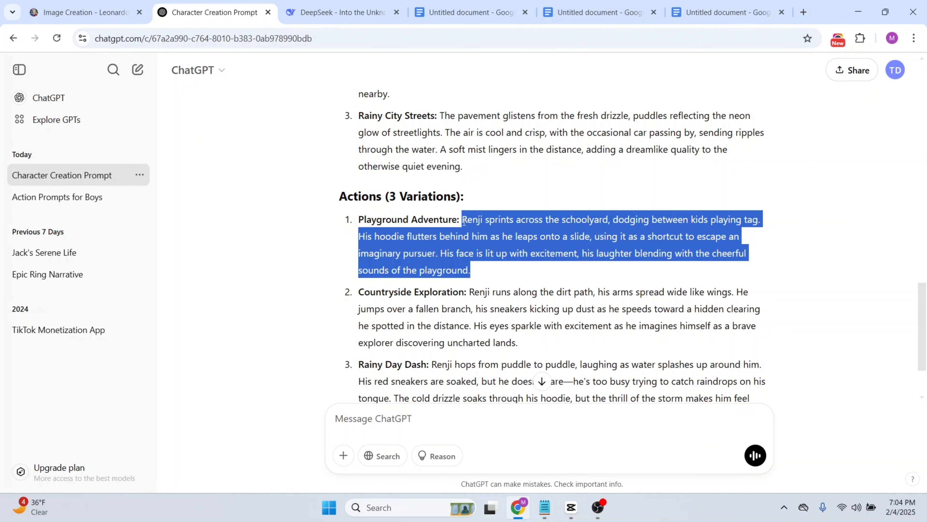
pyautogui.scroll(5, 463, 221)
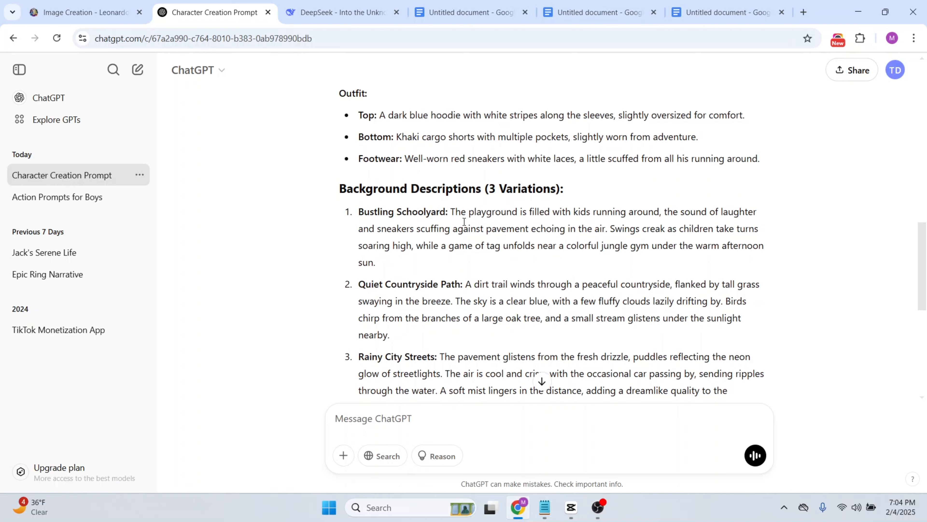
pyautogui.scroll(-5, 464, 221)
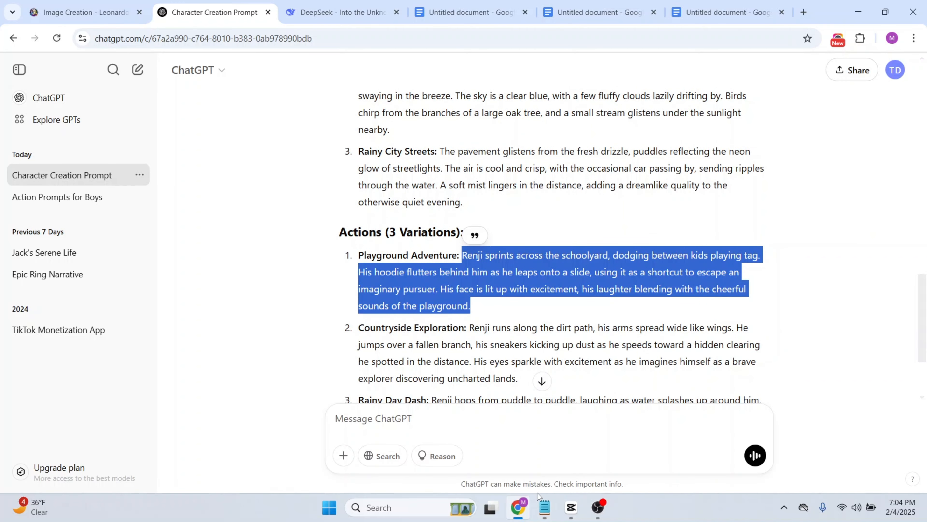
# - Switch back to the Google Docs document and paste the playground action as a new paragraph below the schoolyard background
pyautogui.click(699, 14)
pyautogui.click(598, 338)
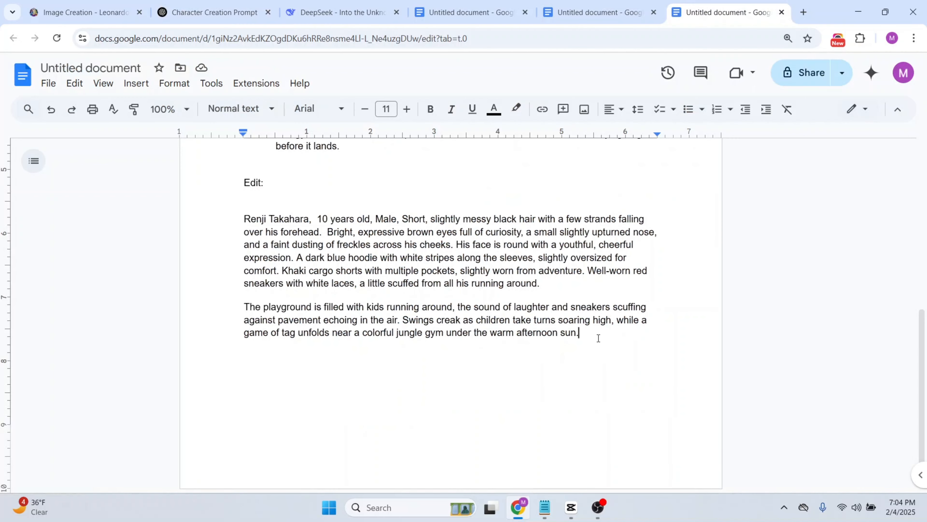
pyautogui.press('Return')
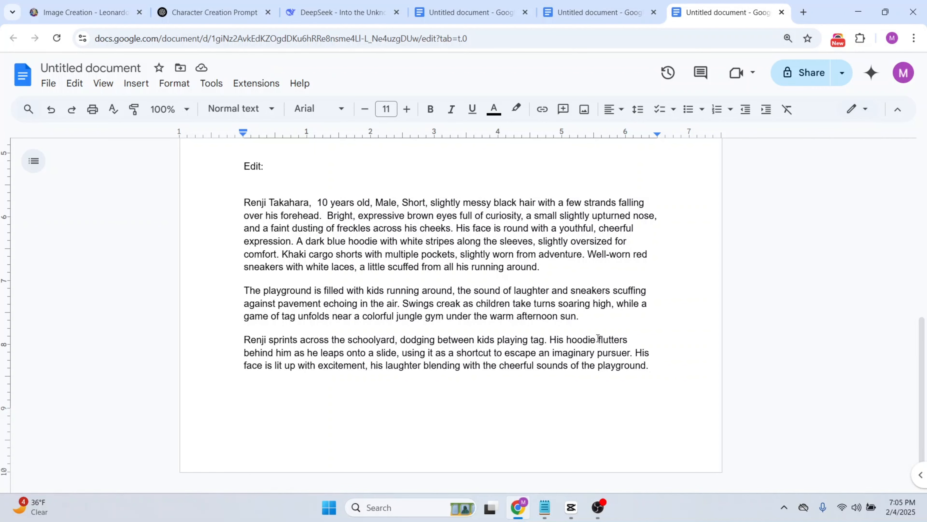
# - Compare the original character prompt with the assembled edited version in the document
pyautogui.scroll(8, 532, 273)
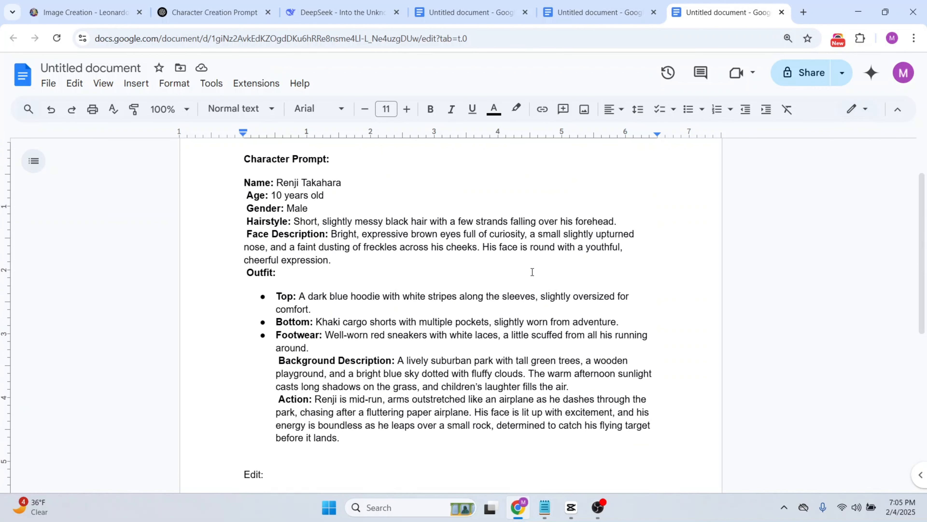
pyautogui.scroll(-1, 533, 272)
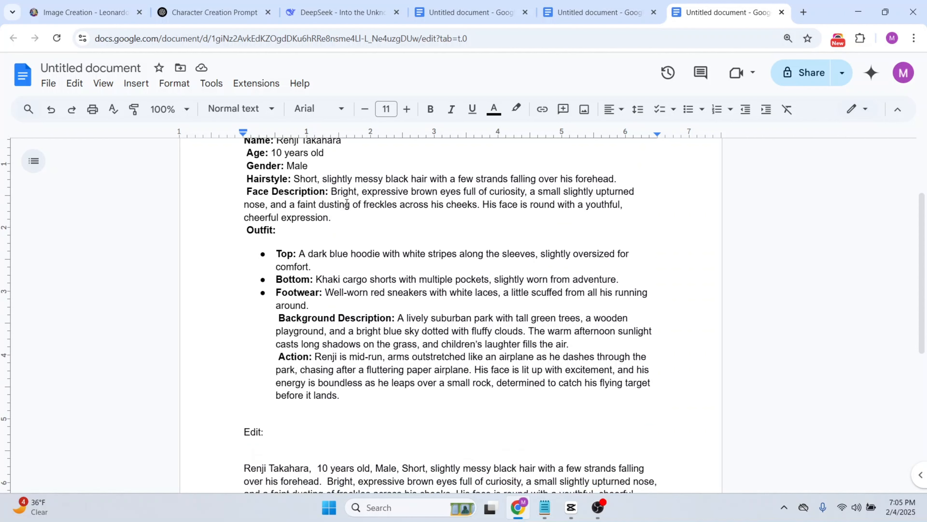
pyautogui.scroll(2, 347, 203)
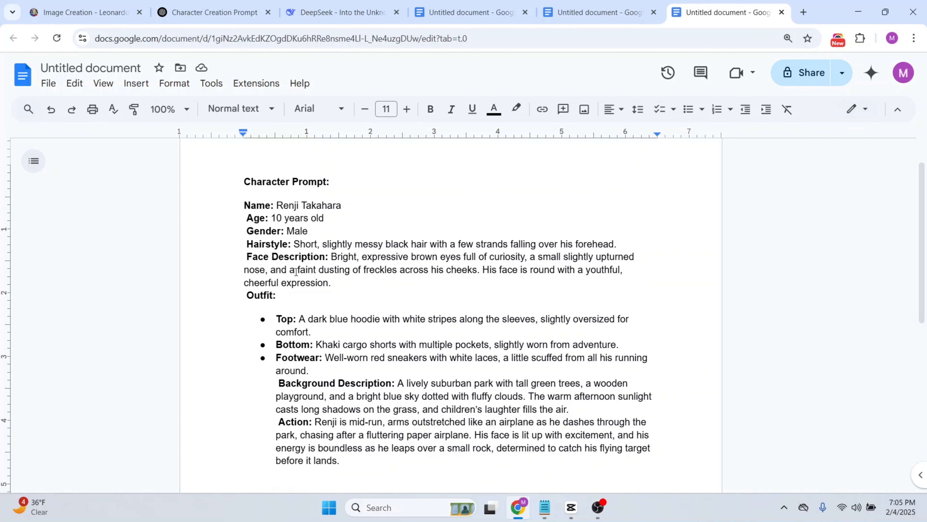
pyautogui.scroll(-1, 338, 208)
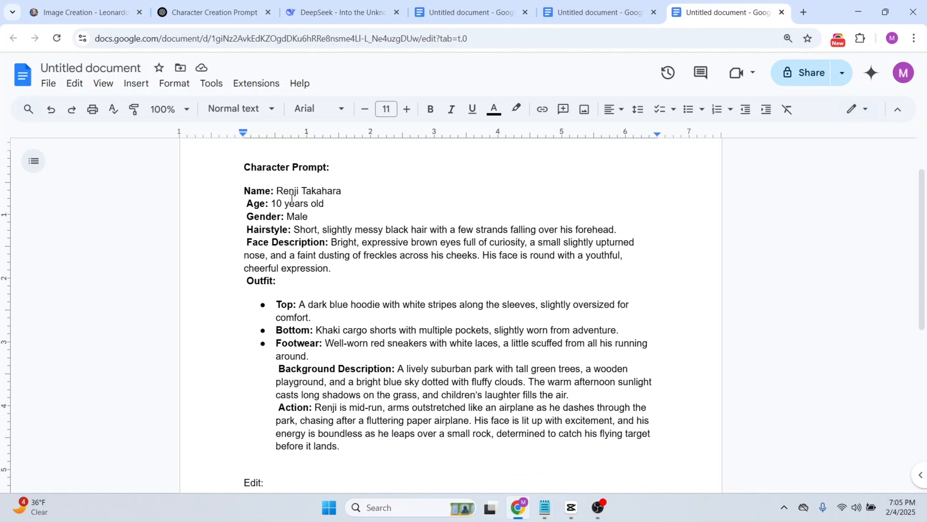
pyautogui.scroll(-10, 329, 336)
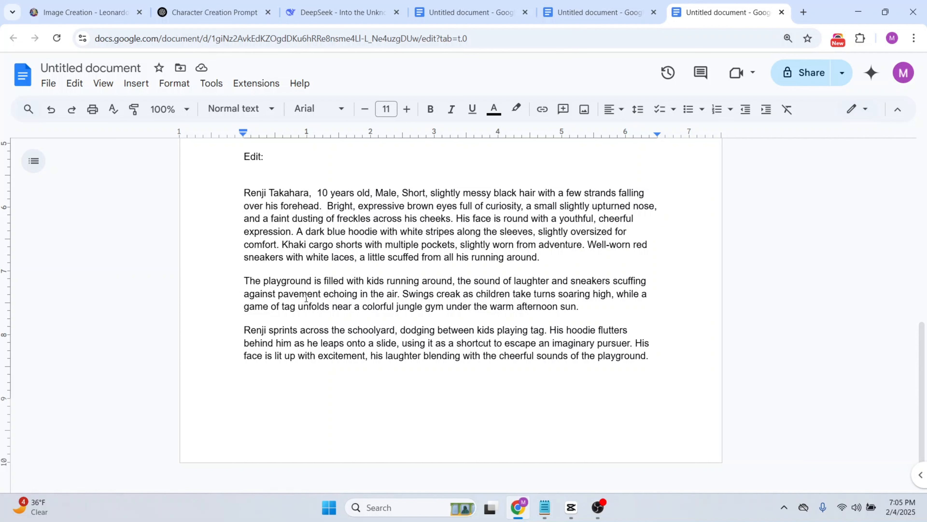
# - Switch to ChatGPT, compare its background variations with the matching action variations, and return to the edited prompt in Google Docs
pyautogui.click(213, 12)
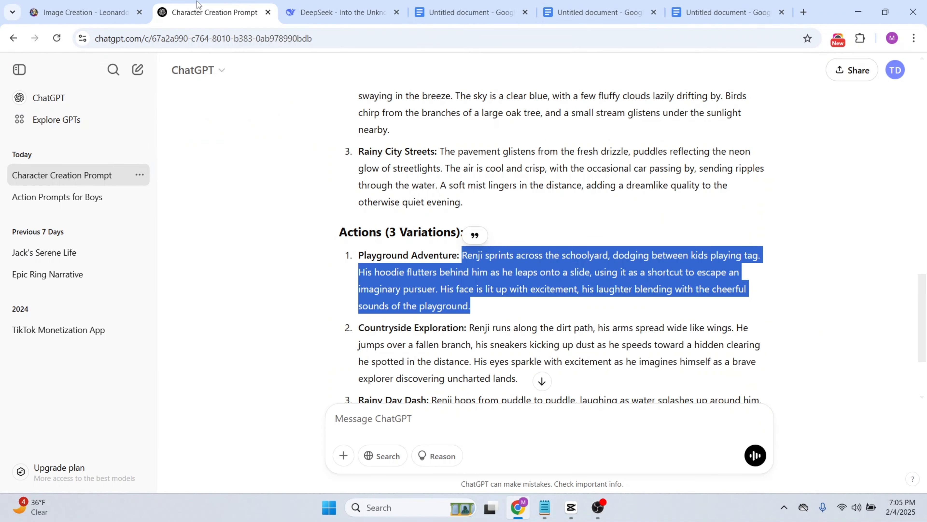
pyautogui.click(503, 194)
pyautogui.scroll(-3, 507, 195)
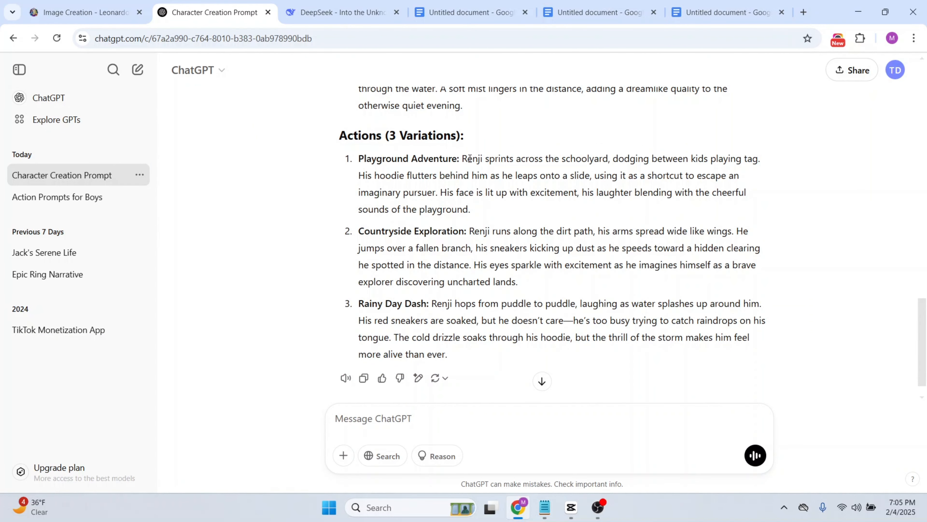
pyautogui.scroll(-1, 470, 158)
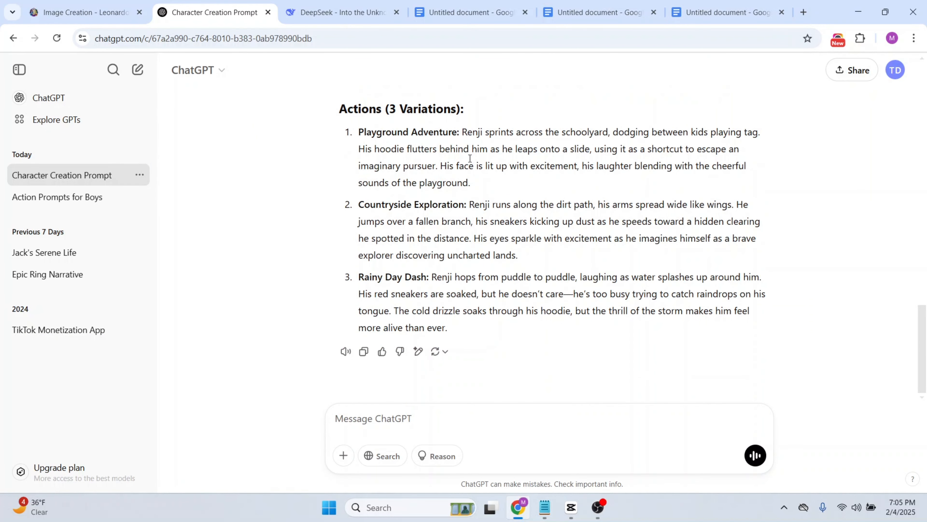
pyautogui.scroll(9, 470, 158)
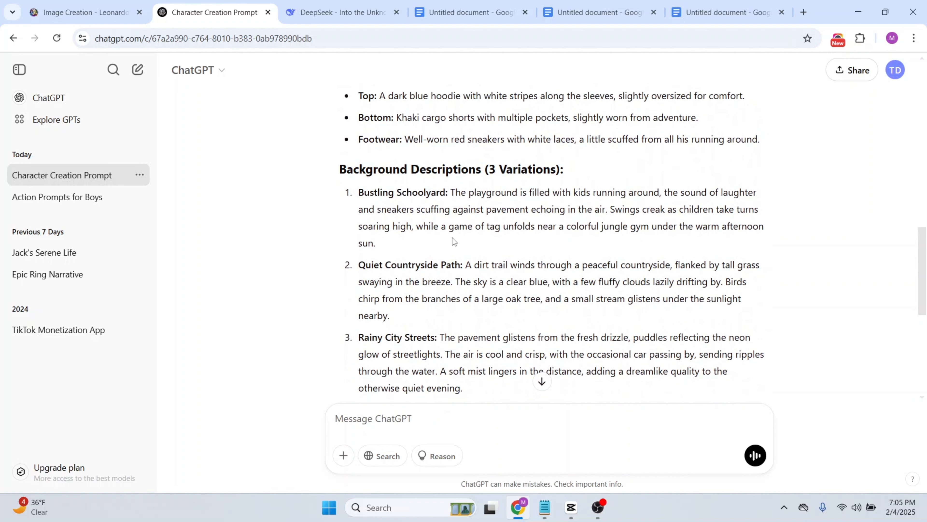
pyautogui.scroll(-8, 449, 189)
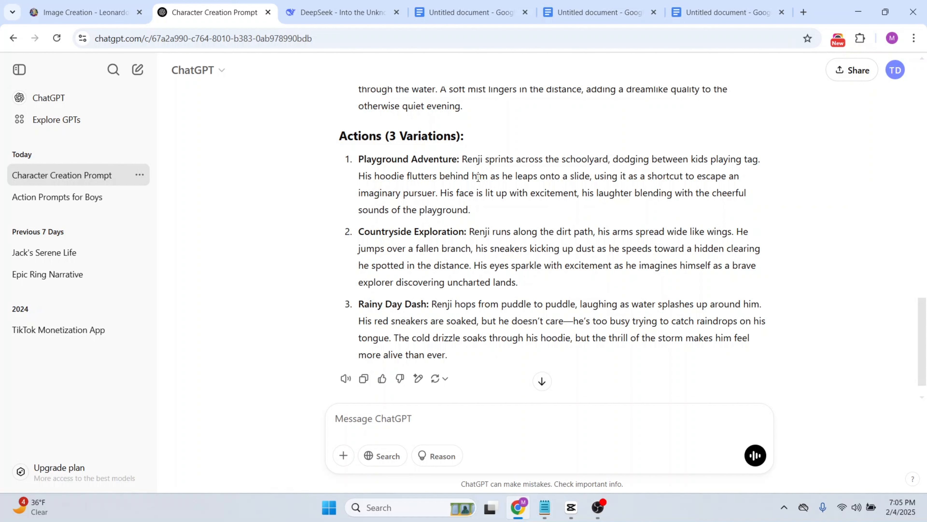
pyautogui.scroll(5, 478, 177)
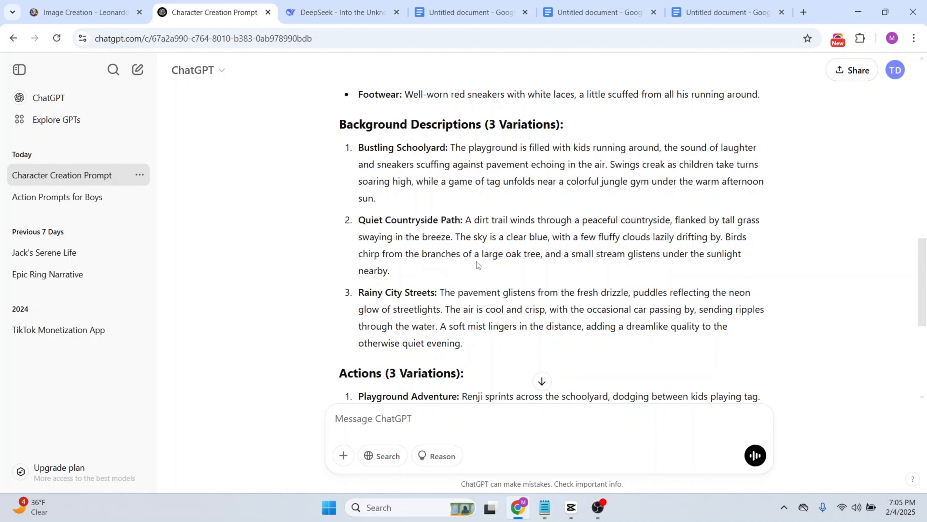
pyautogui.scroll(-5, 474, 216)
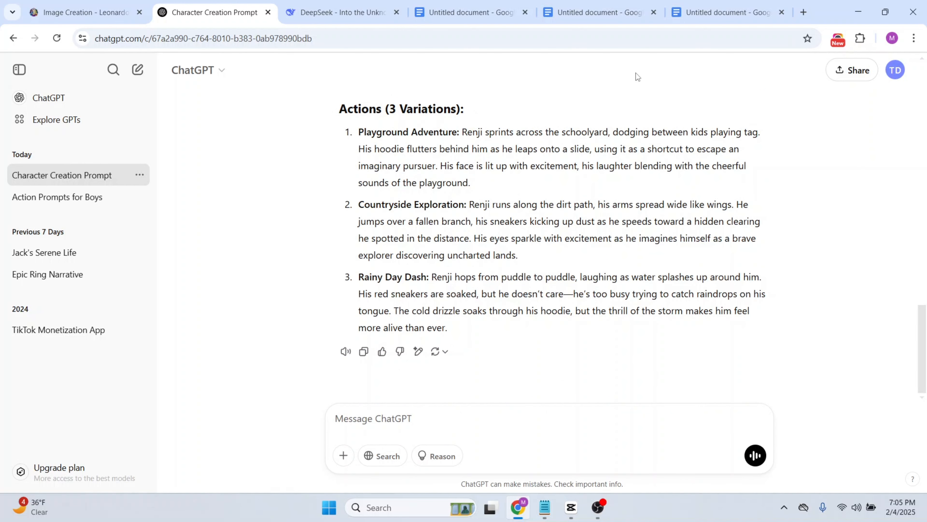
pyautogui.click(721, 12)
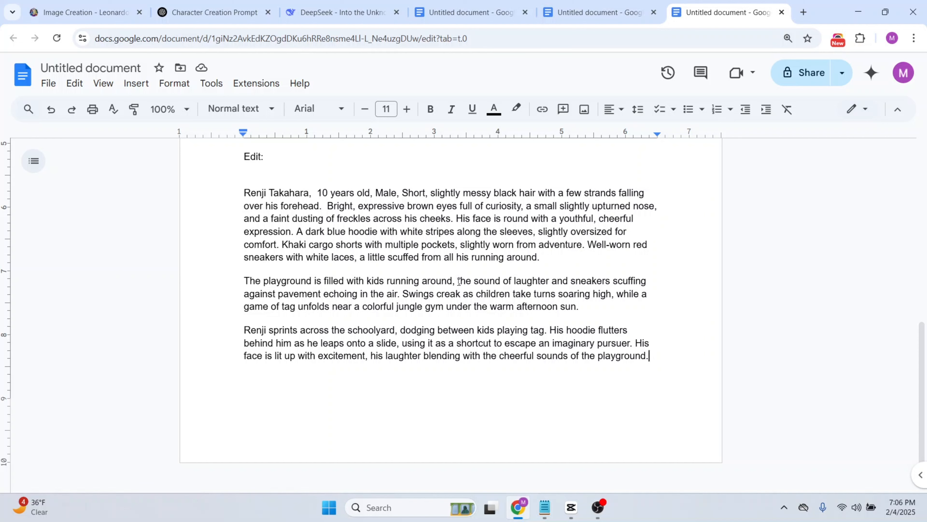
# - Switch to Leonardo.Ai and go from the image creation page to its home page
pyautogui.click(93, 13)
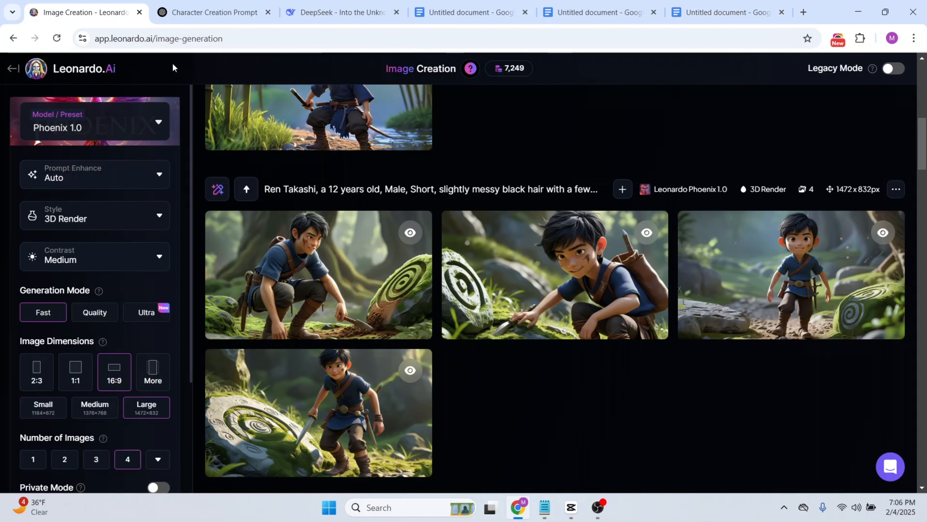
pyautogui.click(55, 73)
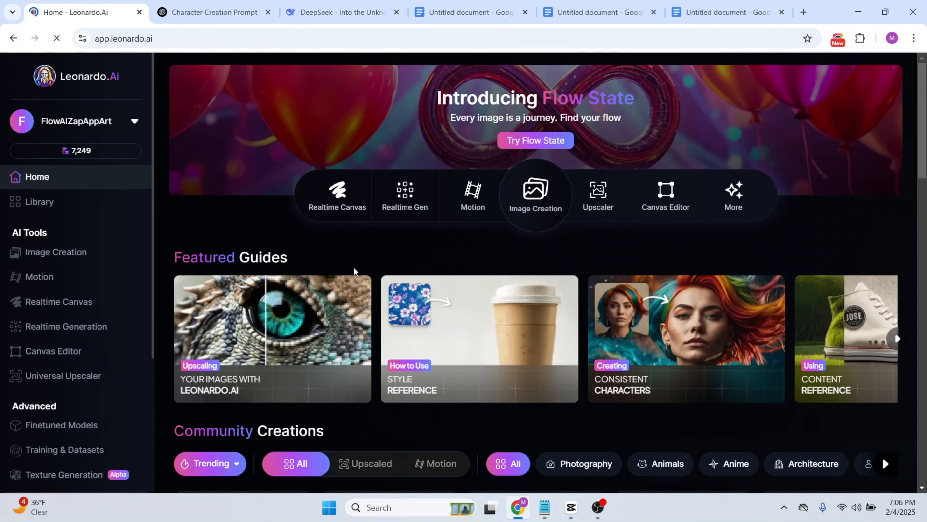
pyautogui.scroll(-3, 353, 268)
pyautogui.scroll(3, 354, 269)
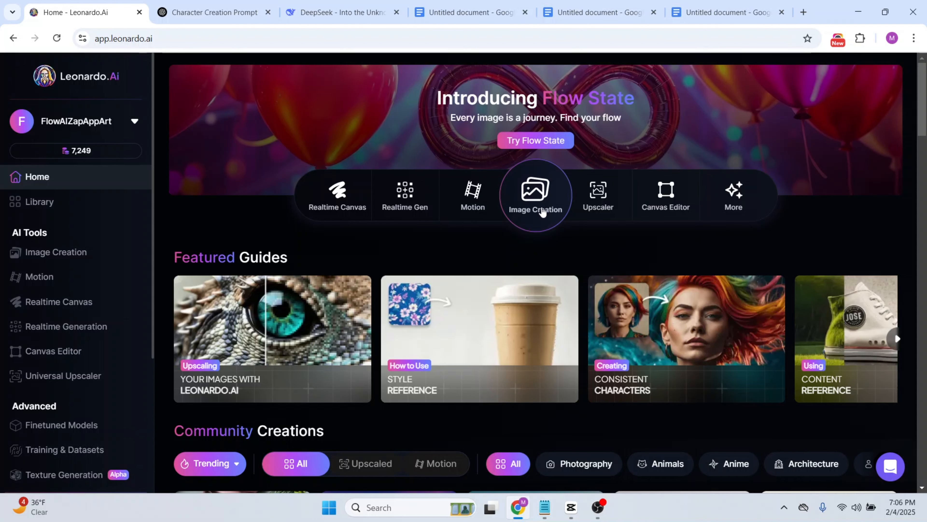
# - Browse the Community Creations gallery on the home page for sample images
pyautogui.scroll(-3, 466, 229)
pyautogui.scroll(-1, 465, 231)
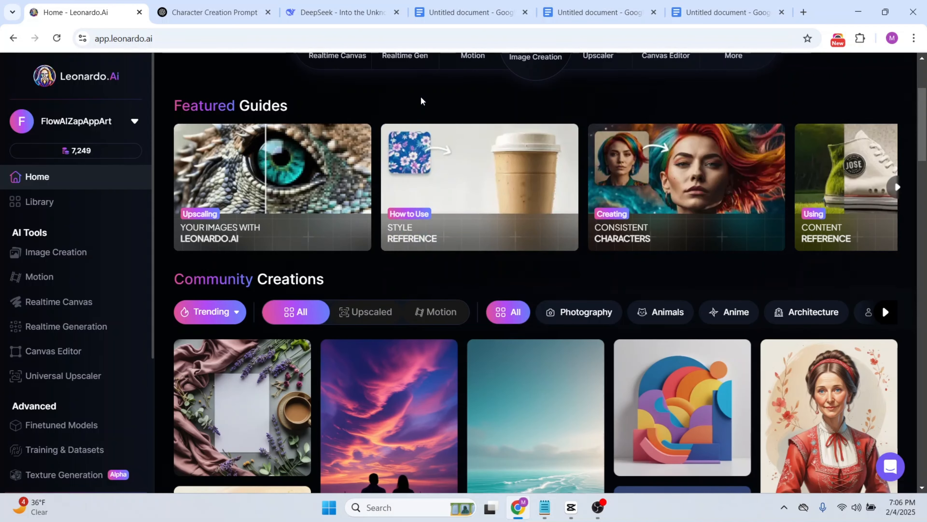
pyautogui.scroll(-5, 422, 101)
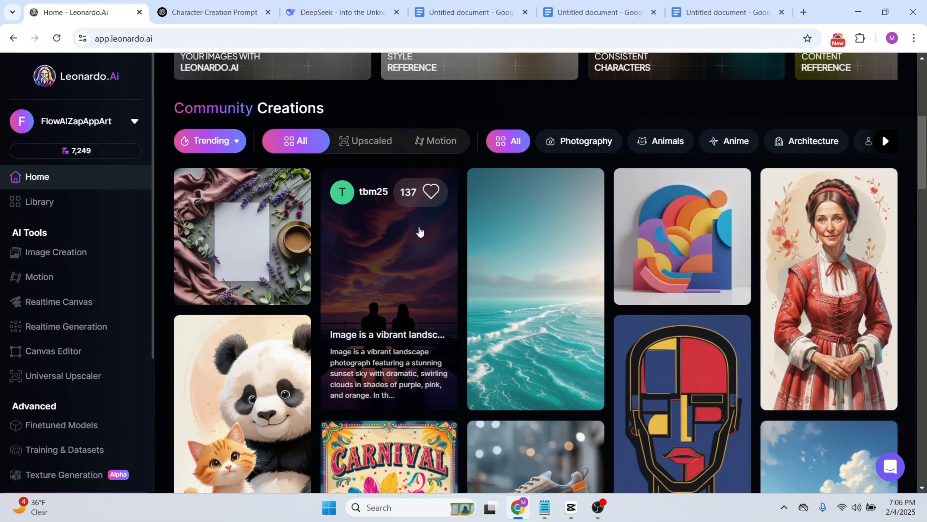
pyautogui.scroll(-4, 503, 299)
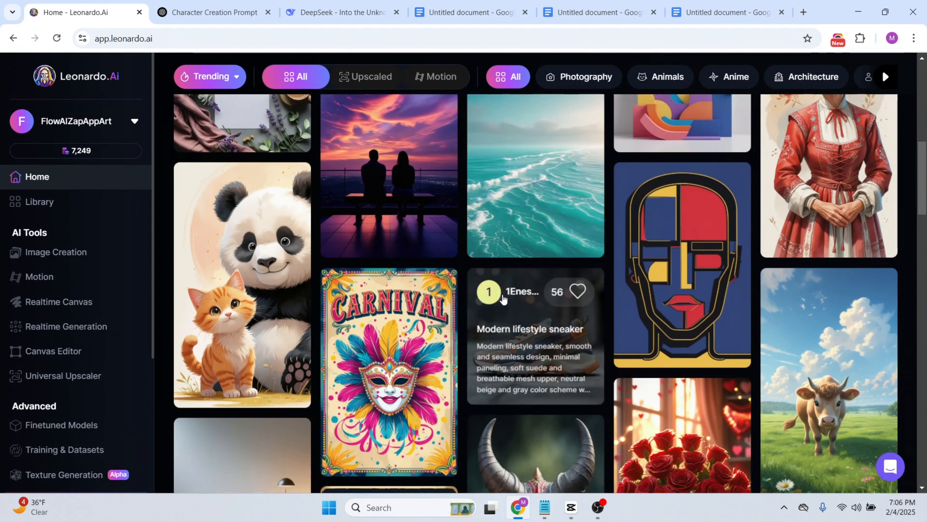
pyautogui.scroll(3, 554, 209)
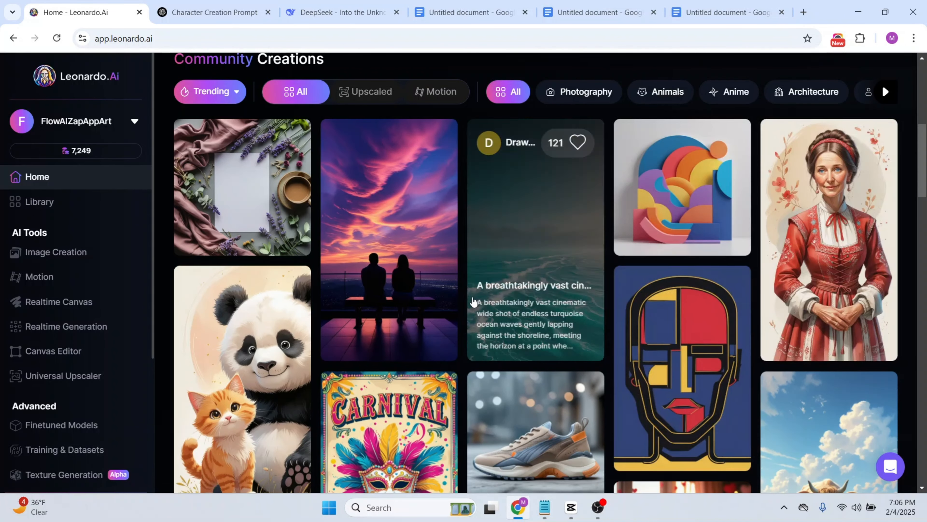
pyautogui.scroll(-10, 476, 304)
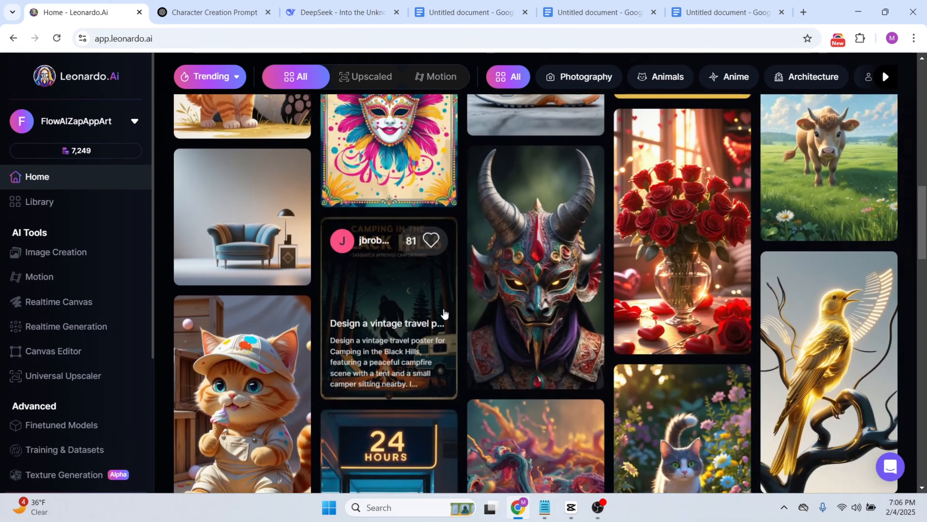
pyautogui.scroll(-9, 444, 313)
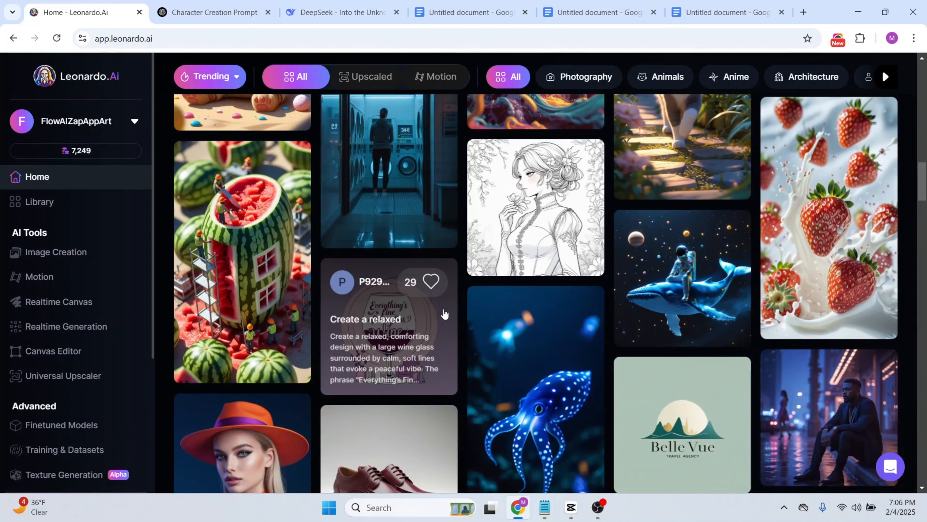
pyautogui.scroll(-5, 444, 313)
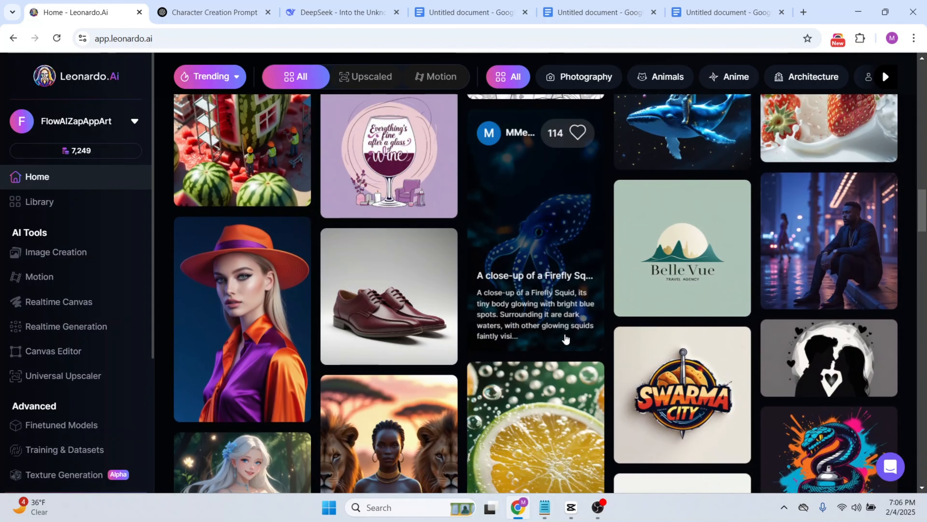
pyautogui.scroll(-6, 464, 344)
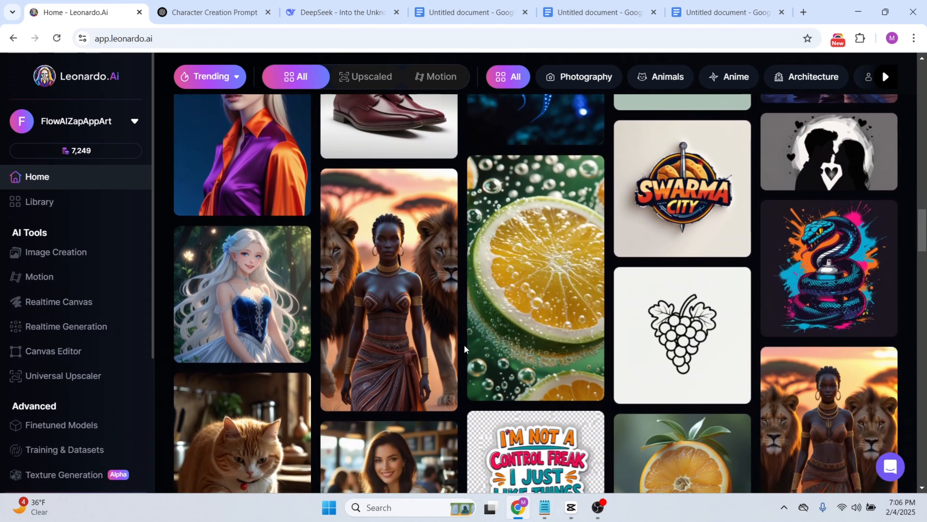
pyautogui.scroll(-2, 463, 344)
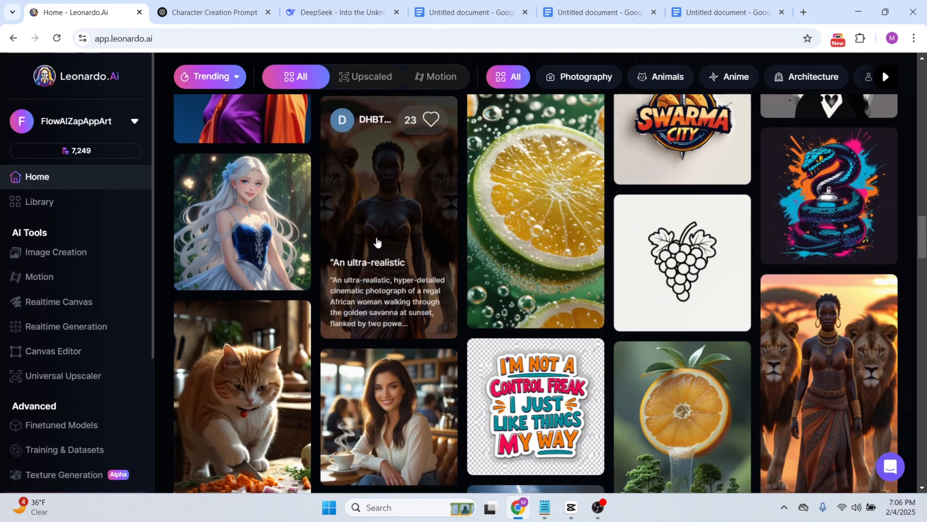
# - Open the community image of the African woman flanked by two lions and examine its prompt, generation details and model
pyautogui.click(373, 236)
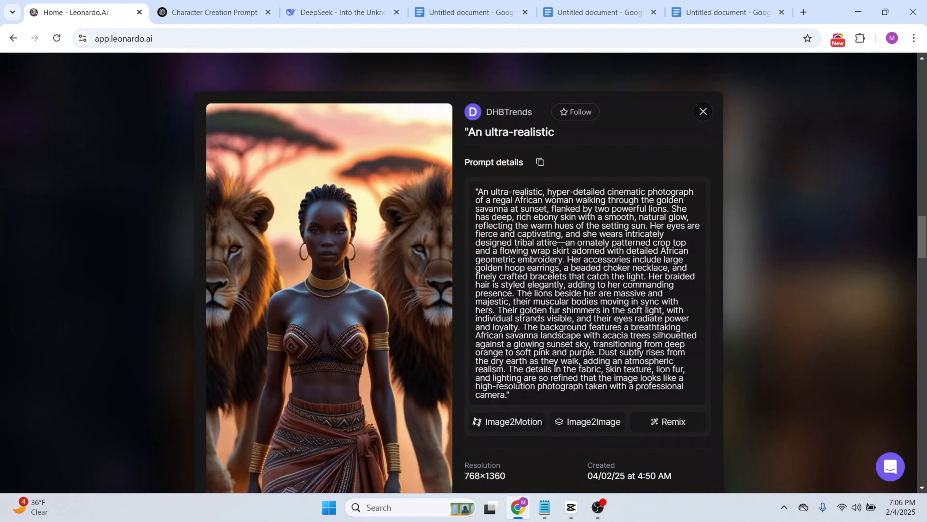
pyautogui.scroll(-3, 369, 317)
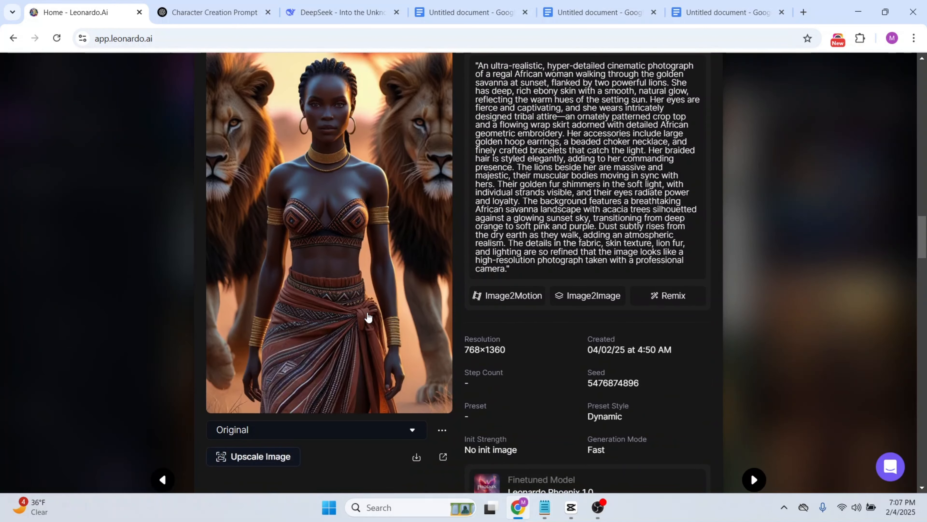
pyautogui.scroll(3, 549, 167)
pyautogui.scroll(-1, 549, 167)
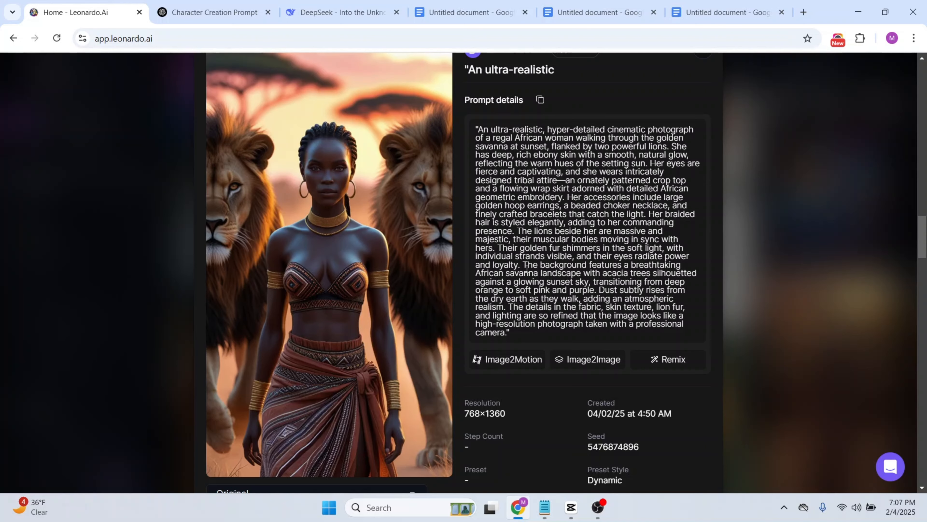
pyautogui.scroll(-3, 526, 269)
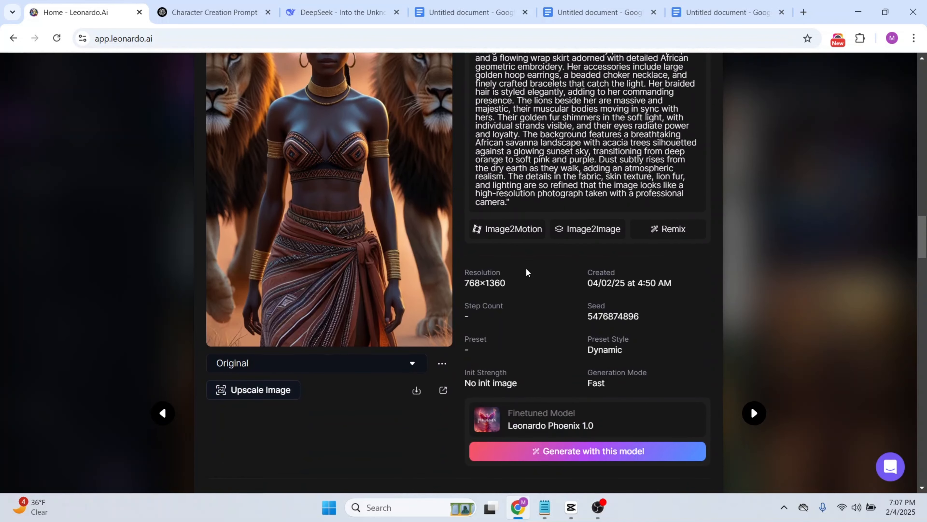
# - Review the lion image's full prompt, resolution, seed, preset style and finetuned model details again
pyautogui.scroll(-4, 526, 270)
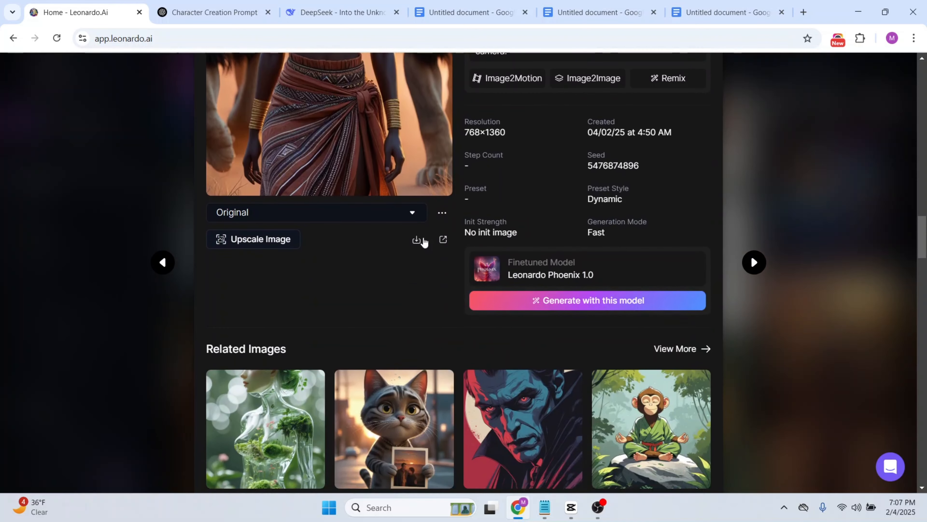
pyautogui.scroll(1, 423, 242)
pyautogui.scroll(4, 402, 230)
pyautogui.scroll(-3, 506, 316)
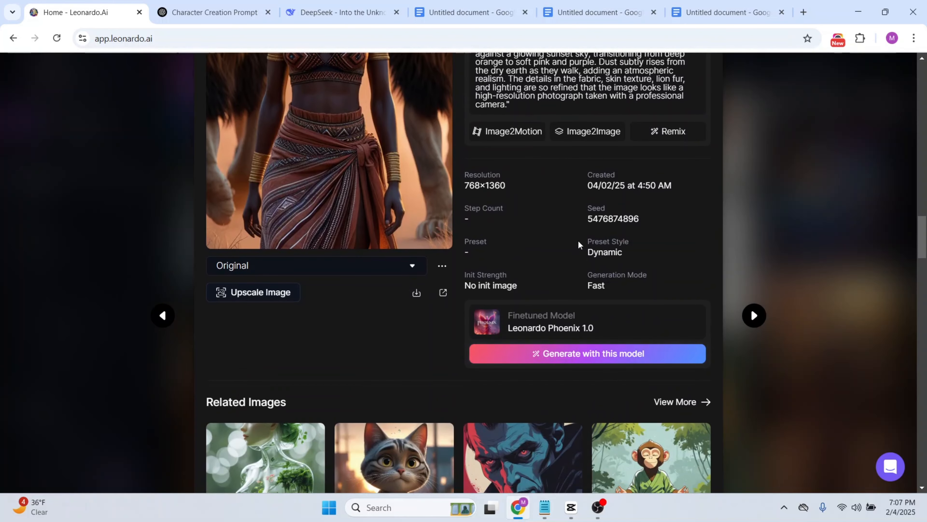
pyautogui.scroll(3, 578, 219)
pyautogui.scroll(4, 570, 116)
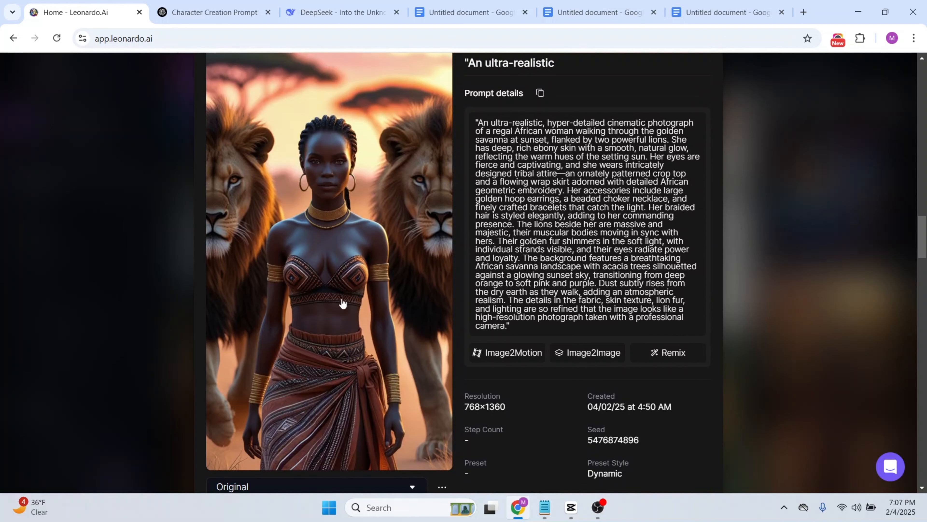
pyautogui.scroll(-5, 604, 258)
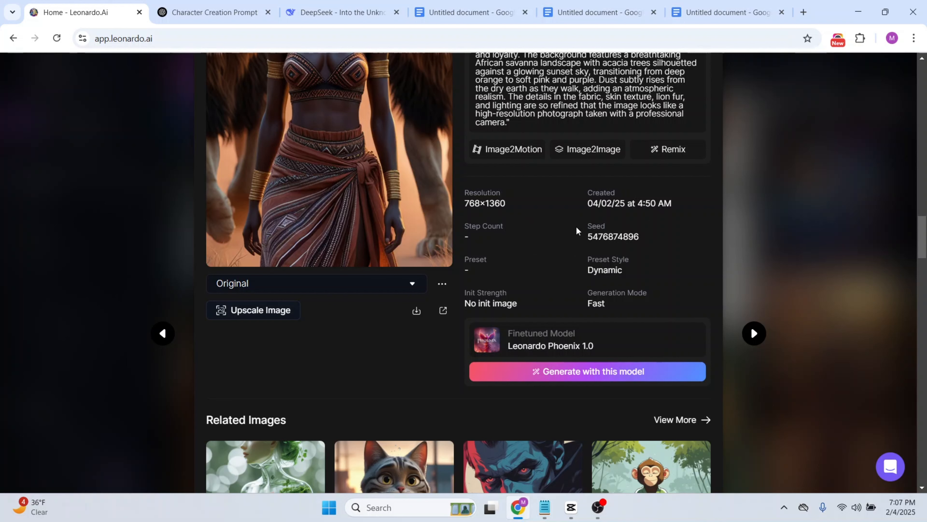
# - Return through the home page to Image Creation and clear the old character prompt from the prompt box
pyautogui.click(12, 39)
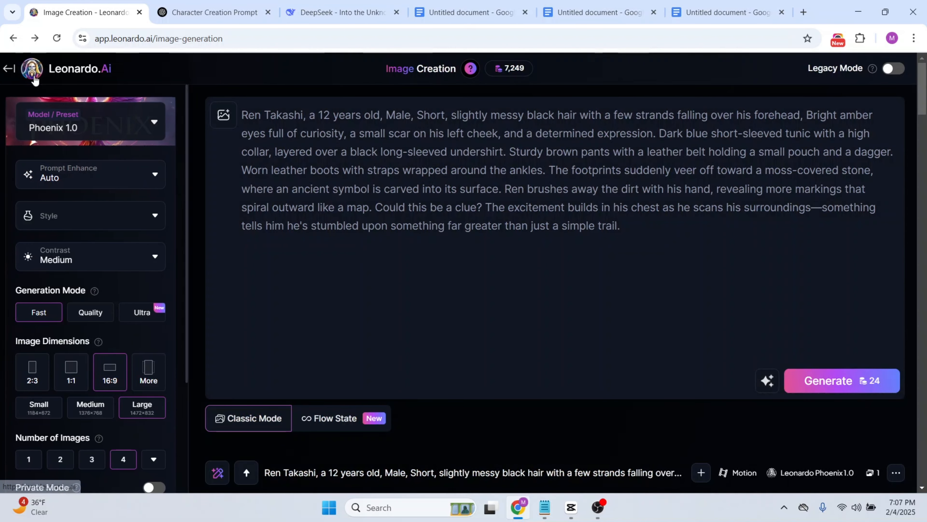
pyautogui.click(57, 70)
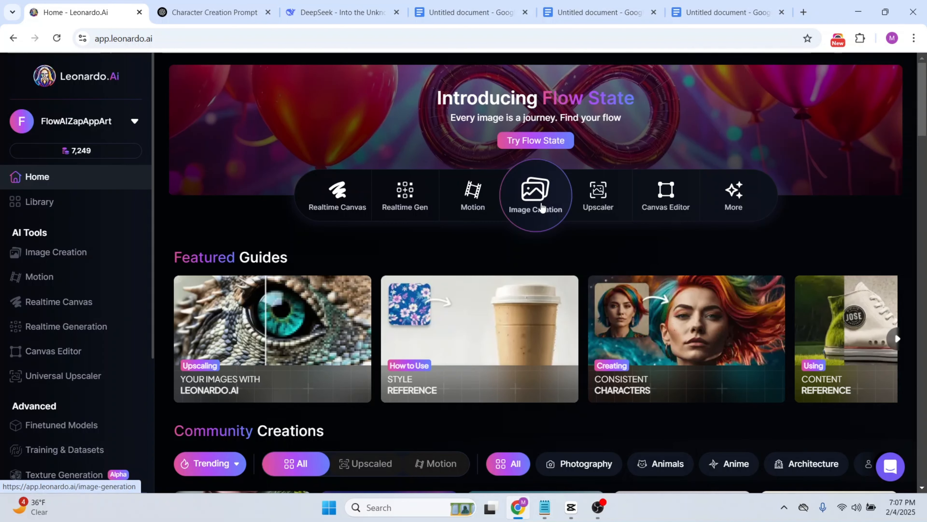
pyautogui.click(542, 207)
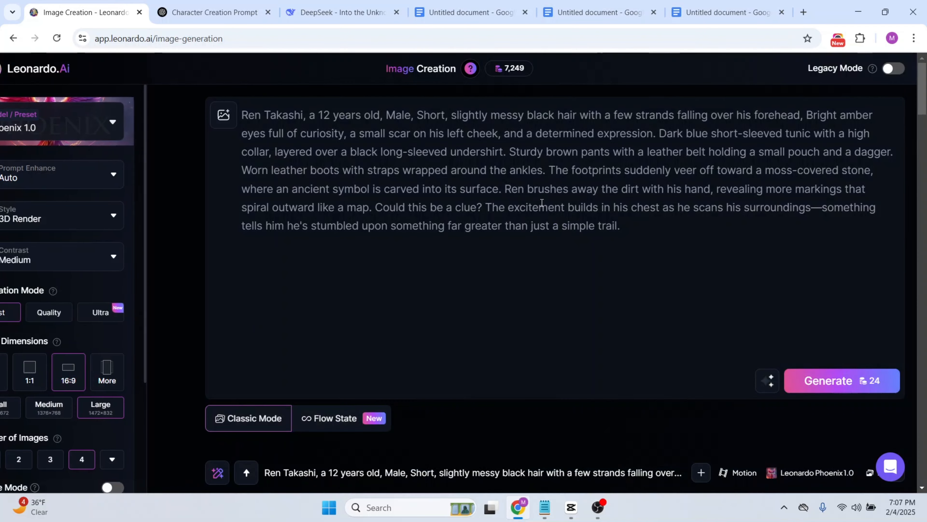
pyautogui.moveTo(622, 226); pyautogui.dragTo(234, 114)
pyautogui.press('BackSpace')
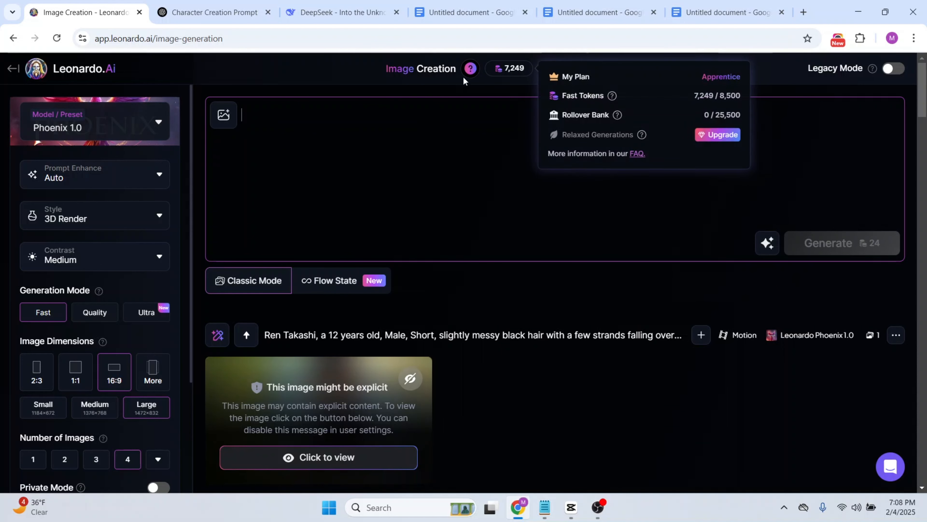
# - Check the token balance and the plan details of the account
pyautogui.moveTo(515, 68)
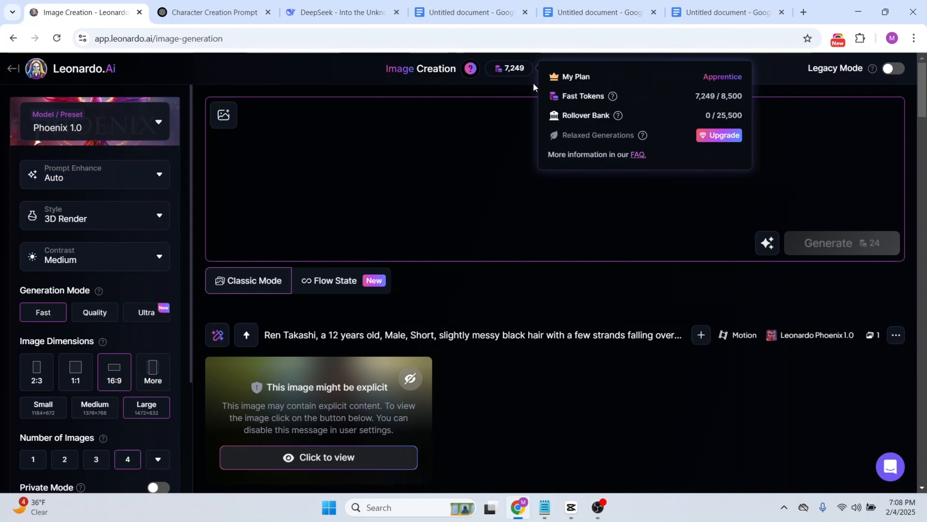
pyautogui.click(508, 71)
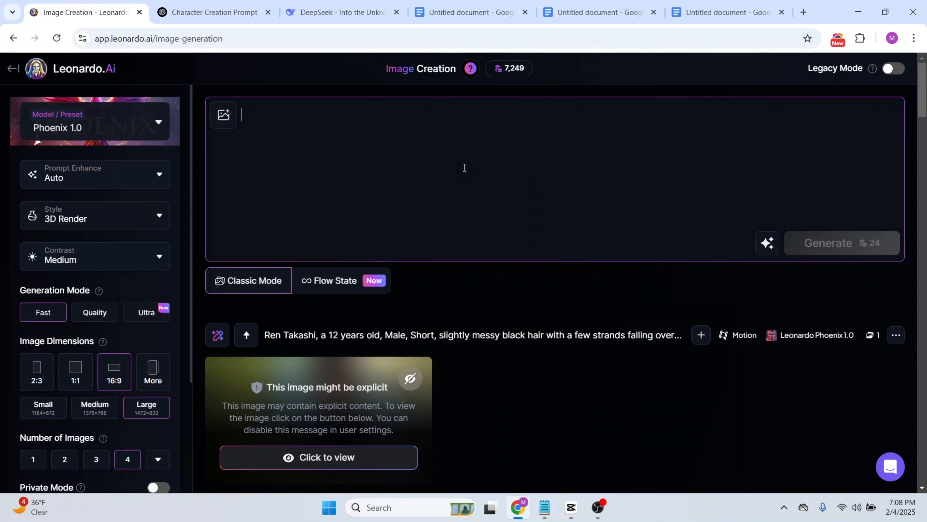
pyautogui.scroll(-1, 462, 167)
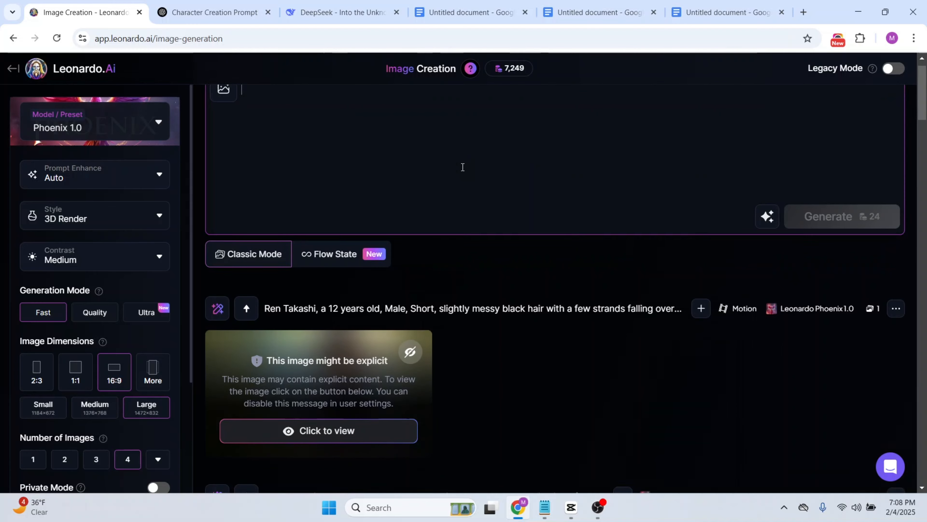
pyautogui.scroll(1, 462, 167)
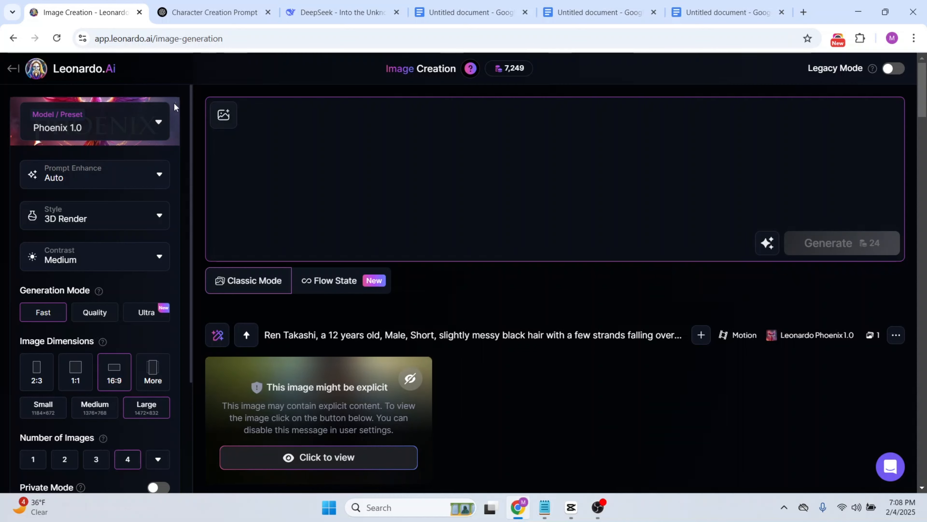
# - Keep Phoenix 1.0 as the model and set the style to 3D Render
pyautogui.click(99, 127)
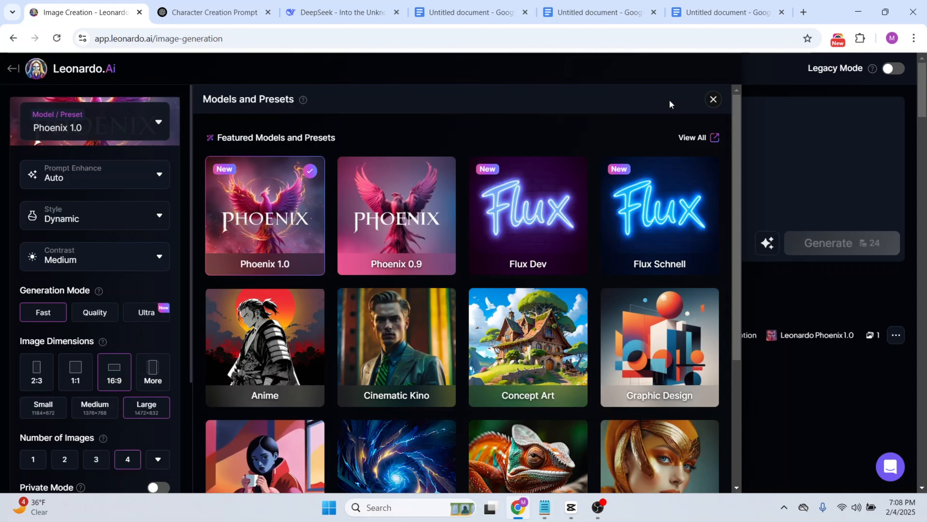
pyautogui.click(713, 100)
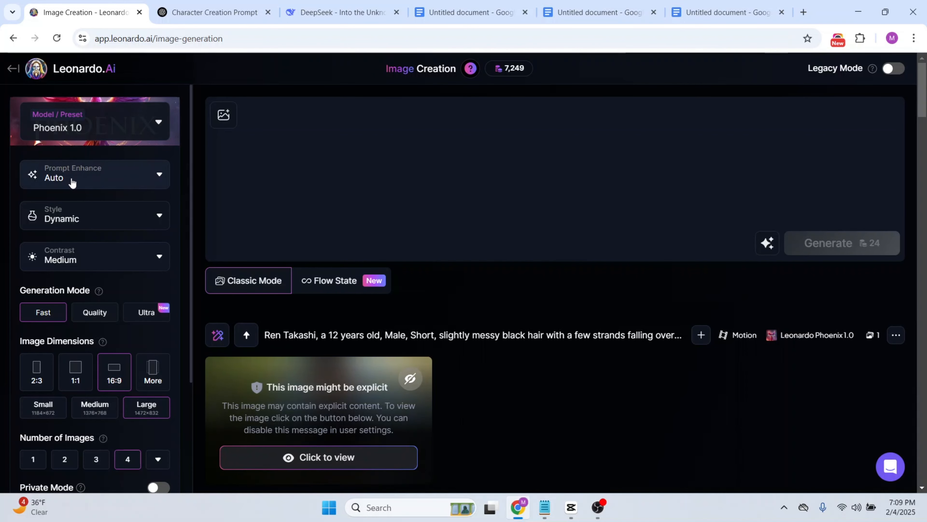
pyautogui.click(113, 219)
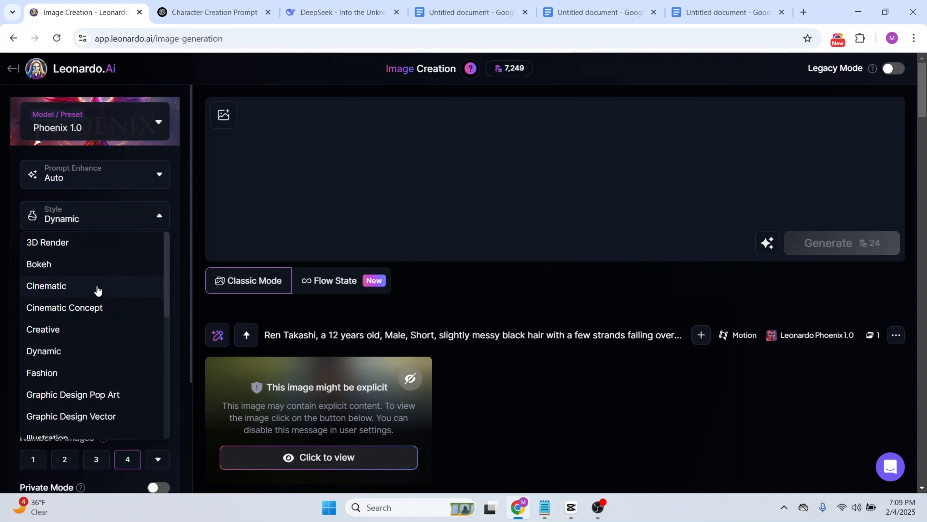
pyautogui.click(64, 242)
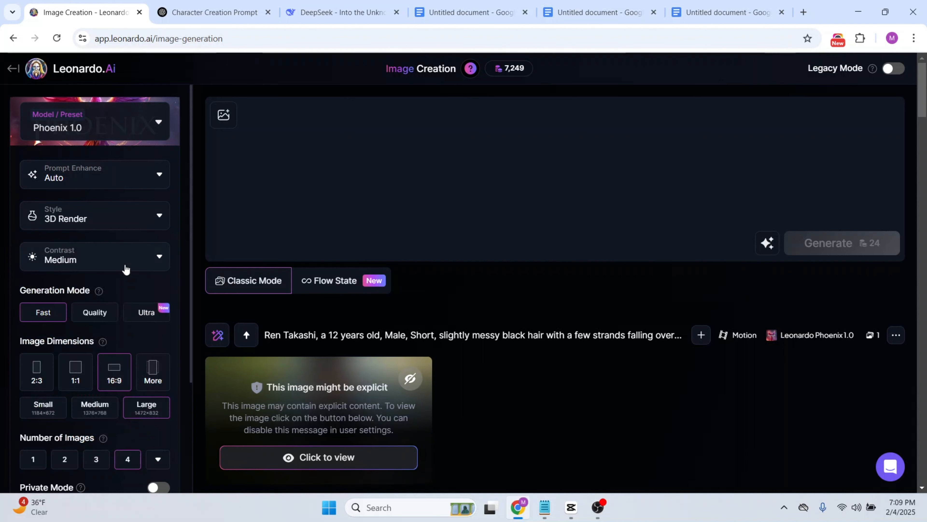
# - Try 1 and 3 as the number of images, return it to 4, and check the advanced settings
pyautogui.scroll(-1, 100, 273)
pyautogui.scroll(-2, 101, 276)
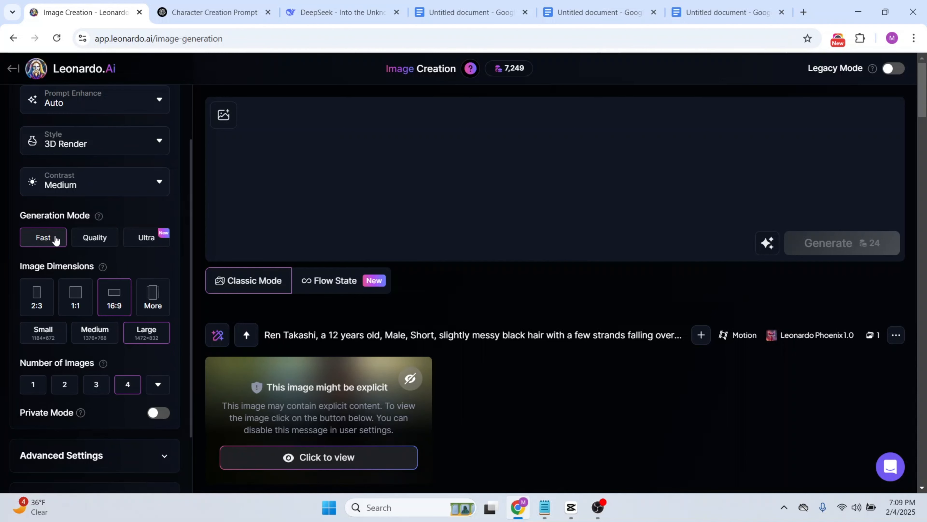
pyautogui.scroll(-3, 55, 240)
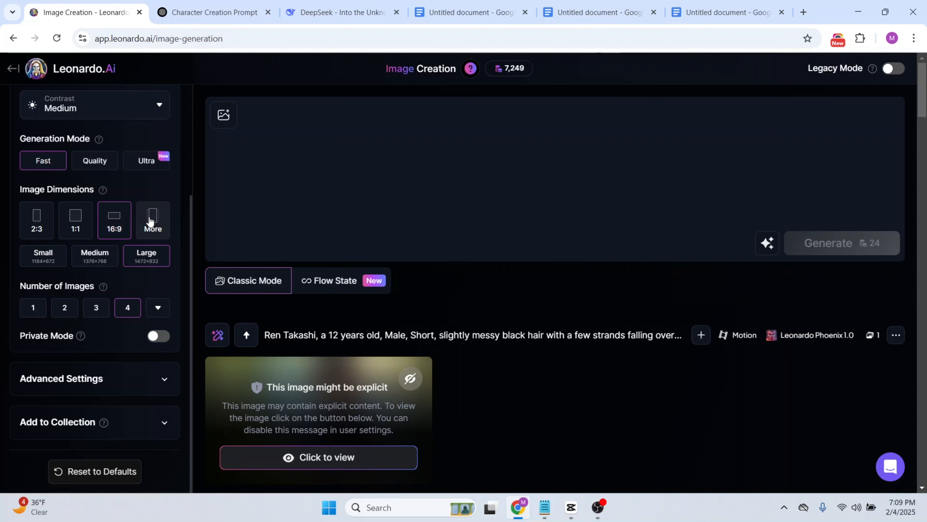
pyautogui.scroll(-1, 86, 269)
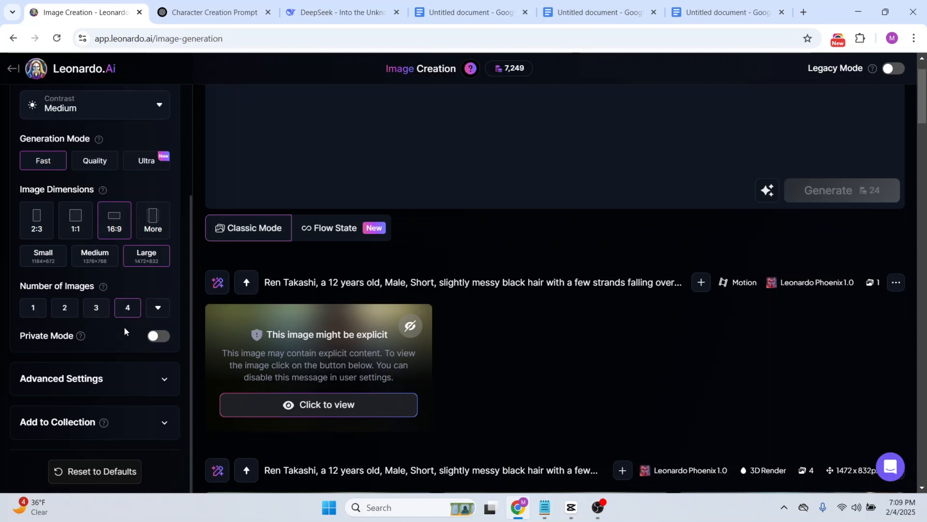
pyautogui.click(38, 307)
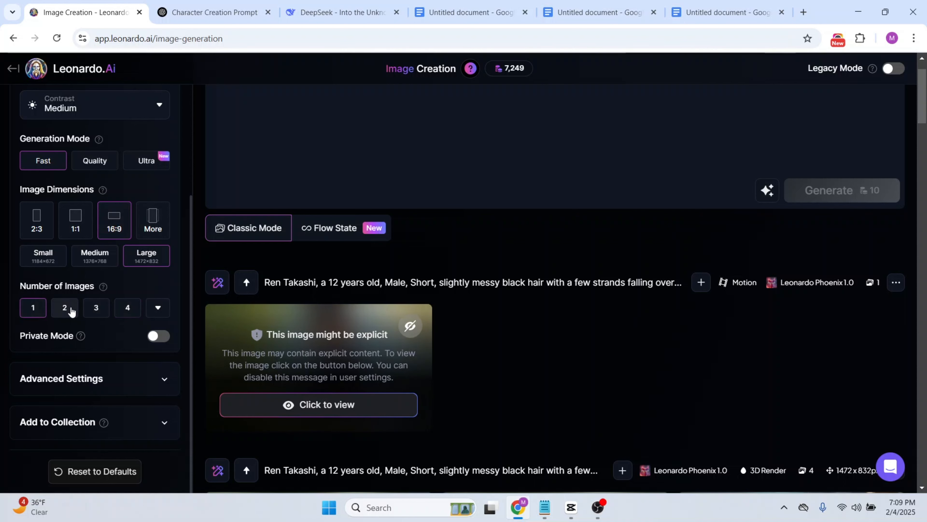
pyautogui.click(95, 307)
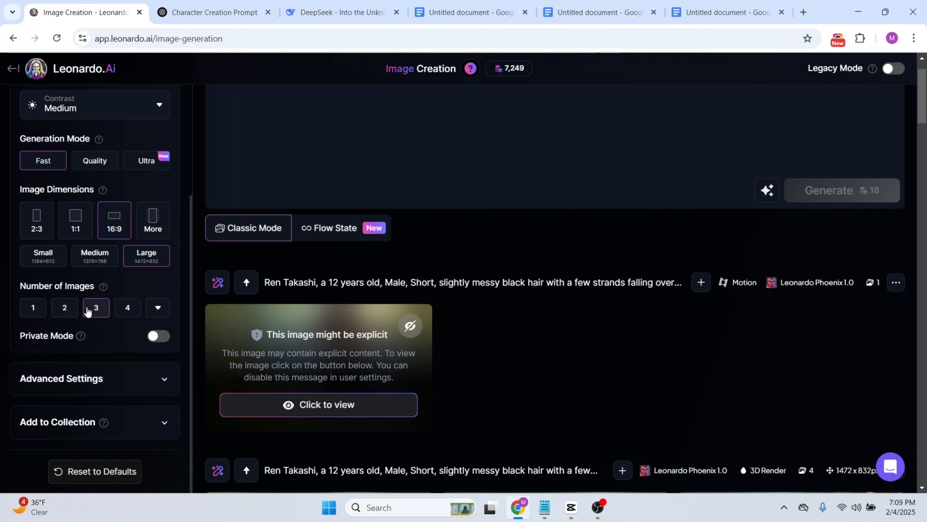
pyautogui.click(131, 310)
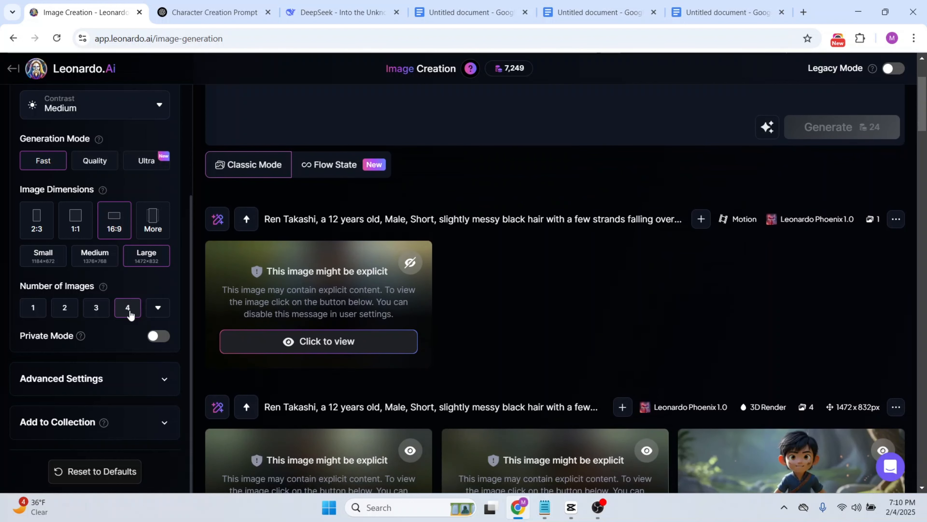
pyautogui.scroll(3, 350, 193)
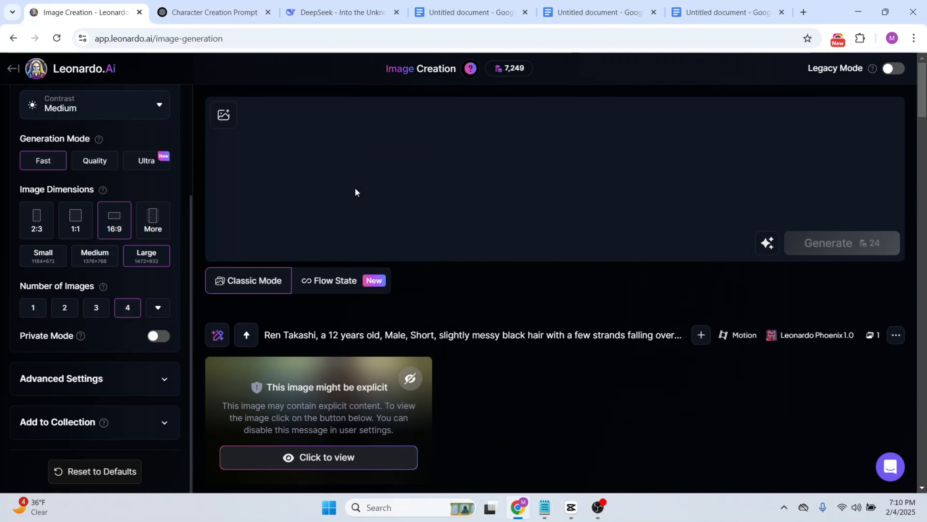
pyautogui.click(150, 383)
pyautogui.click(148, 383)
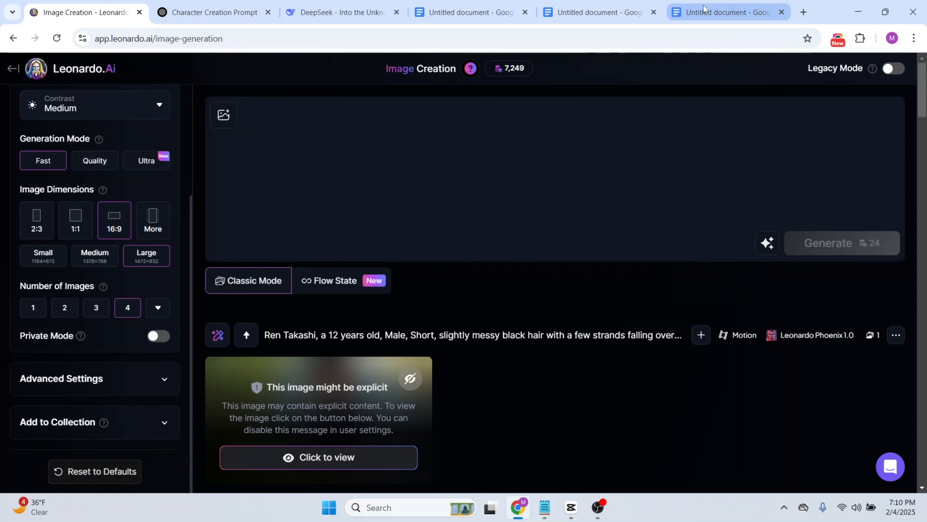
# - Copy the edited character, background and action prompt from Google Docs and paste it into Leonardo.Ai's prompt box
pyautogui.click(692, 15)
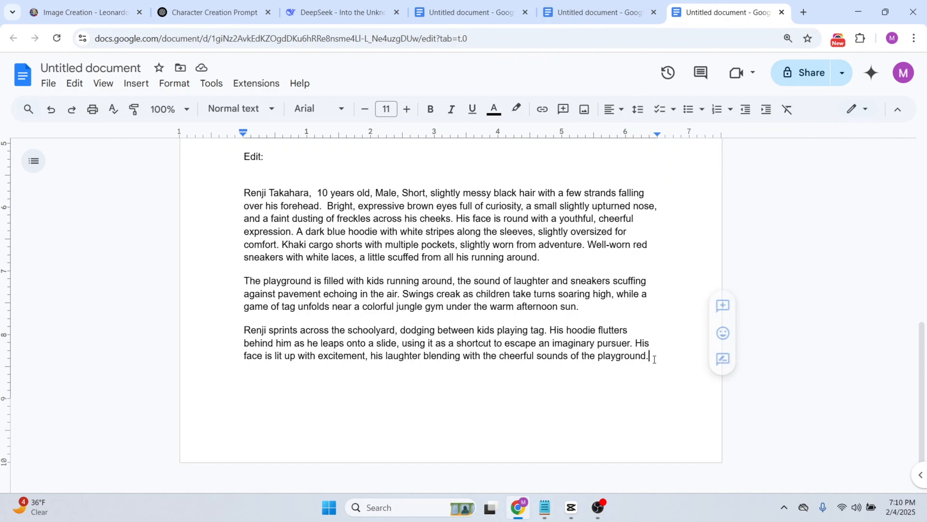
pyautogui.moveTo(651, 361); pyautogui.dragTo(247, 199)
pyautogui.hotkey('ctrl', 'c')
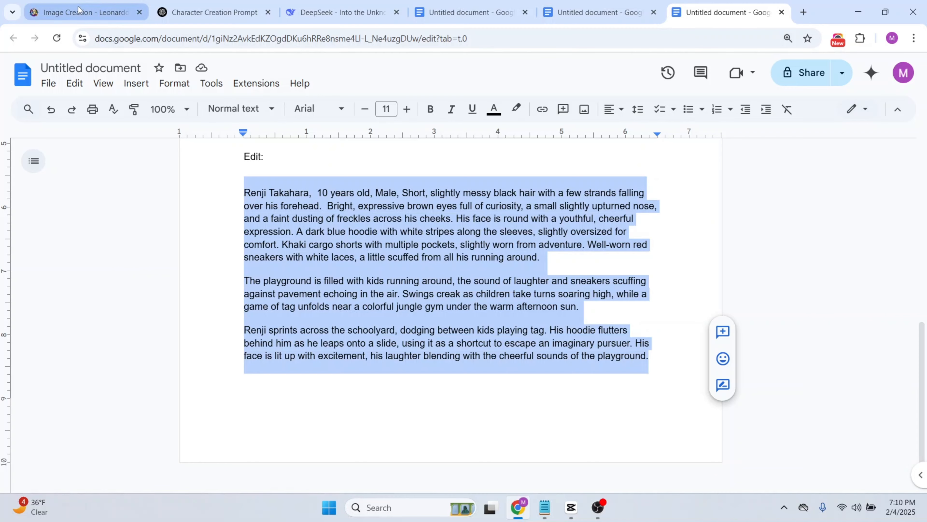
pyautogui.click(84, 12)
pyautogui.click(276, 117)
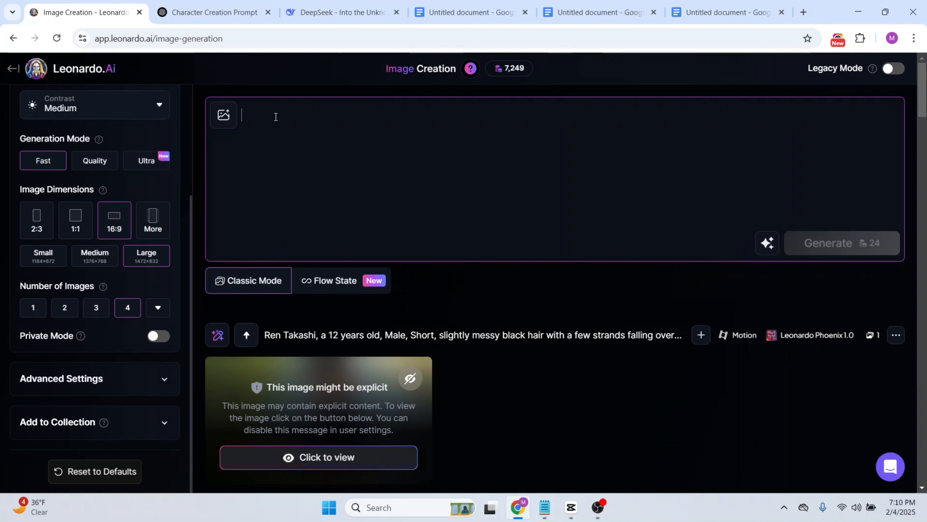
pyautogui.hotkey('ctrl', 'v')
pyautogui.scroll(-8, 393, 200)
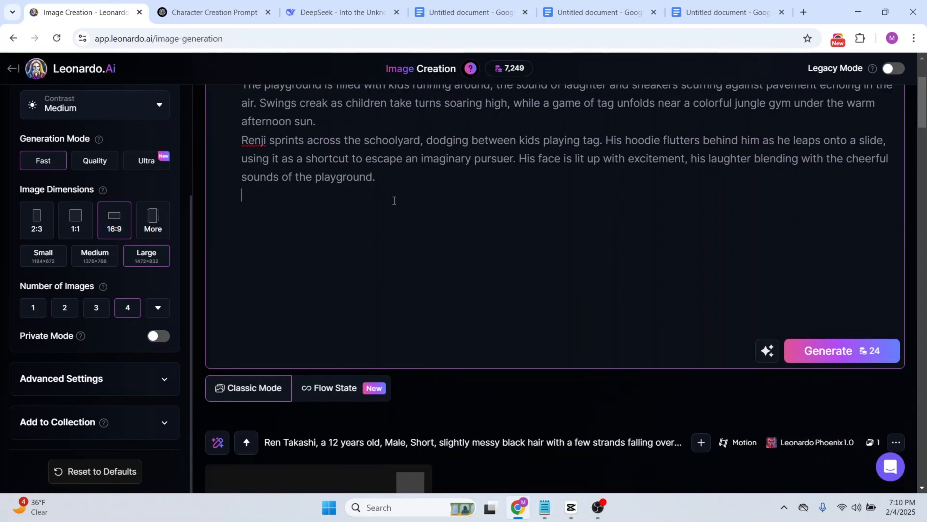
pyautogui.scroll(6, 393, 199)
pyautogui.scroll(2, 393, 200)
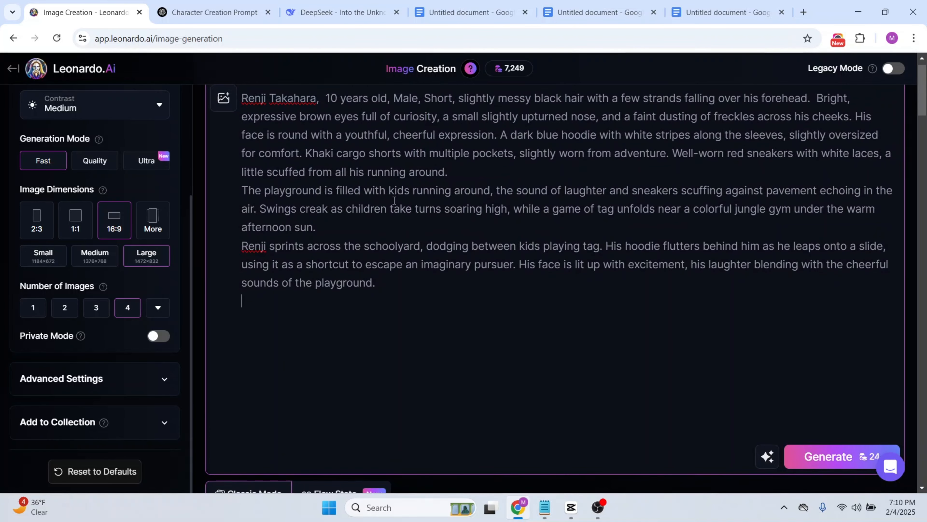
# - Join the action and playground paragraphs to the preceding text so that the prompt forms one continuous paragraph
pyautogui.click(241, 245)
pyautogui.press('BackSpace')
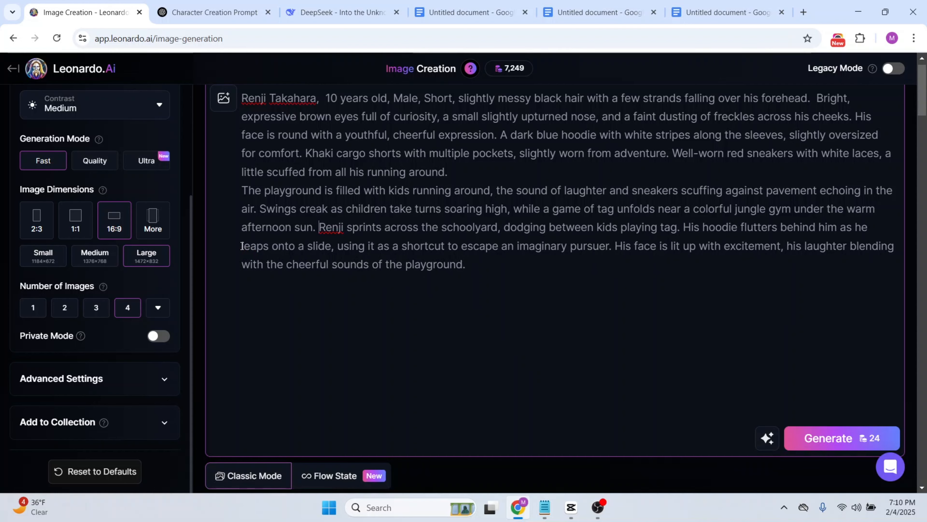
pyautogui.click(241, 187)
pyautogui.press('BackSpace')
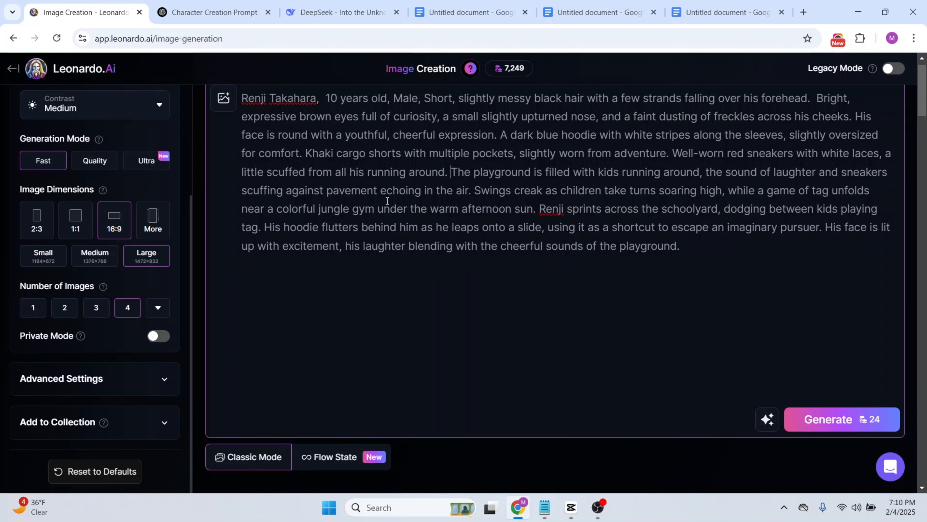
# - Look over the merged prompt and start generating the four character images
pyautogui.scroll(-6, 380, 291)
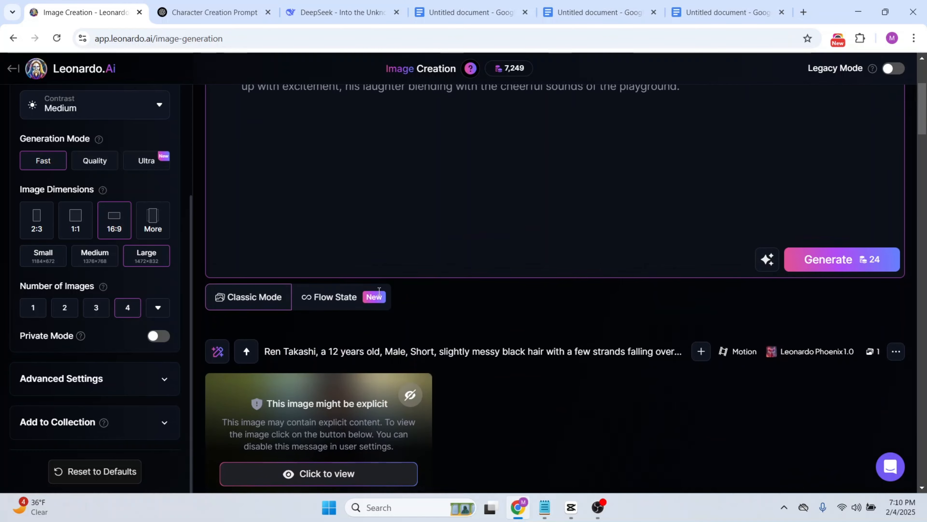
pyautogui.scroll(2, 380, 291)
pyautogui.scroll(4, 379, 291)
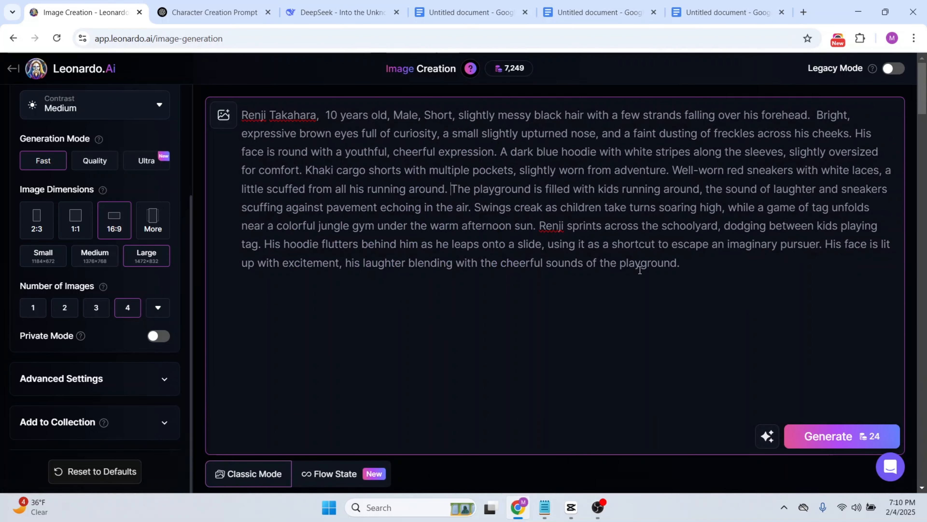
pyautogui.scroll(-1, 640, 270)
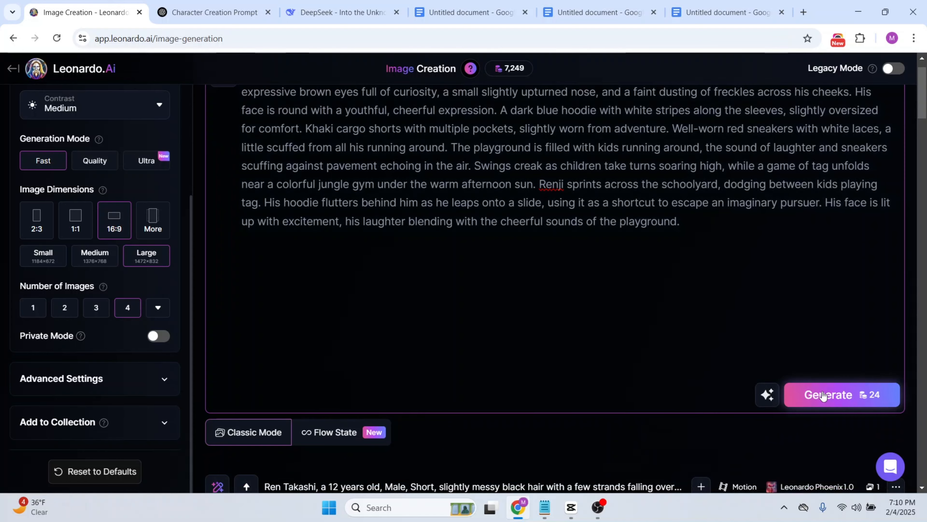
pyautogui.click(823, 394)
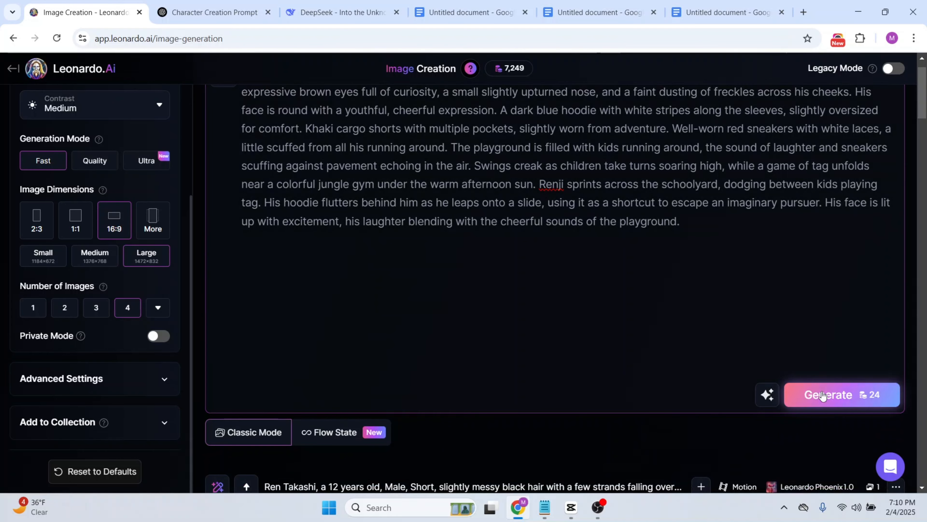
# - Reveal all four newly generated playground images hidden behind the explicit-content notice
pyautogui.scroll(-6, 641, 289)
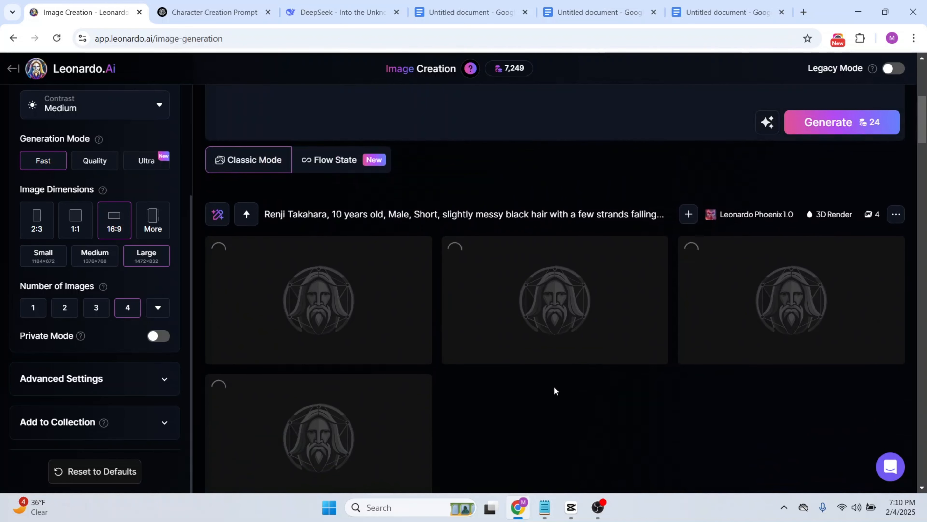
pyautogui.scroll(-2, 542, 404)
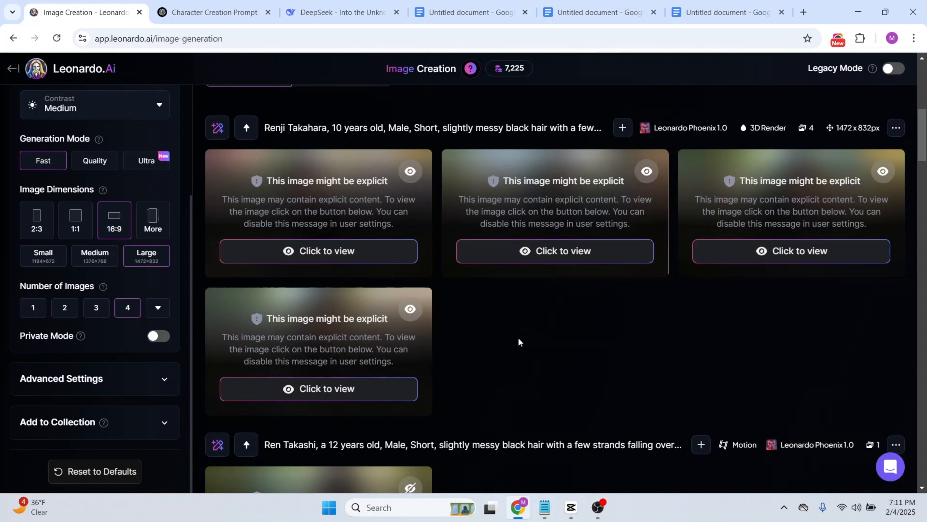
pyautogui.click(583, 257)
pyautogui.click(755, 259)
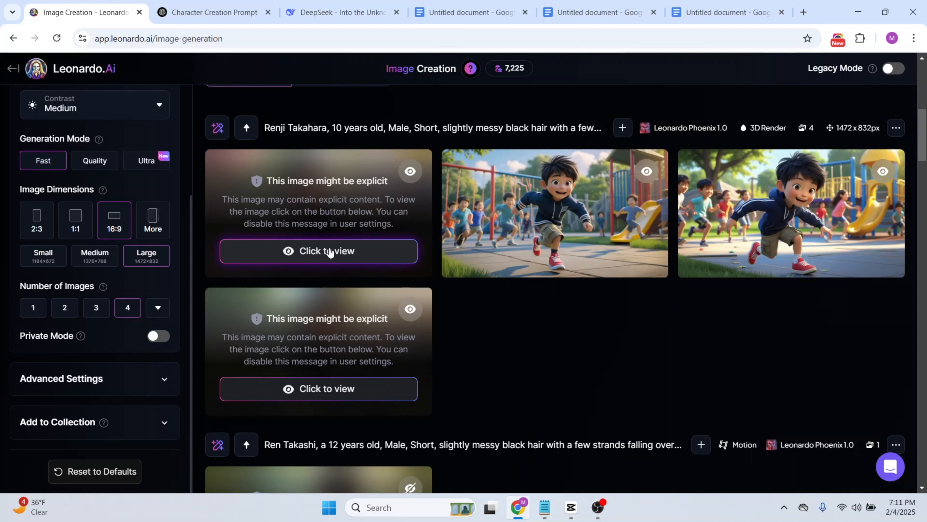
pyautogui.click(353, 250)
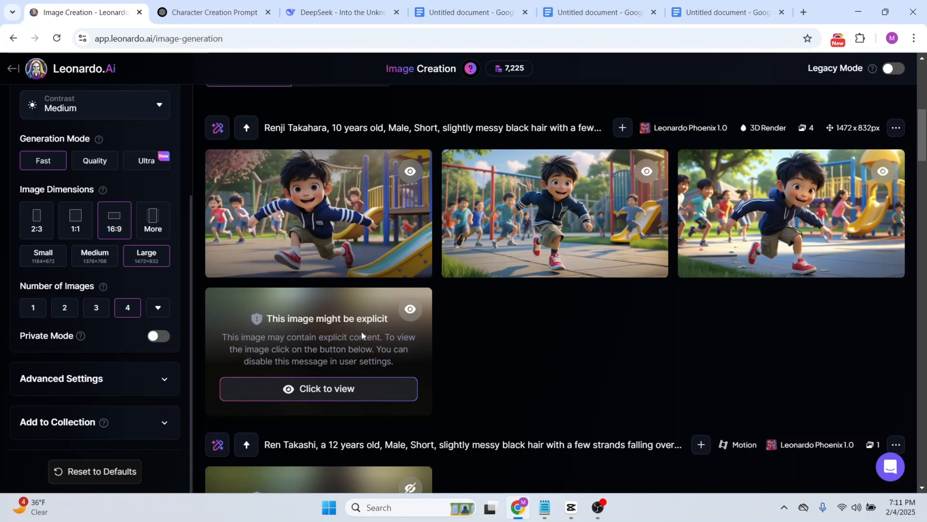
pyautogui.click(338, 389)
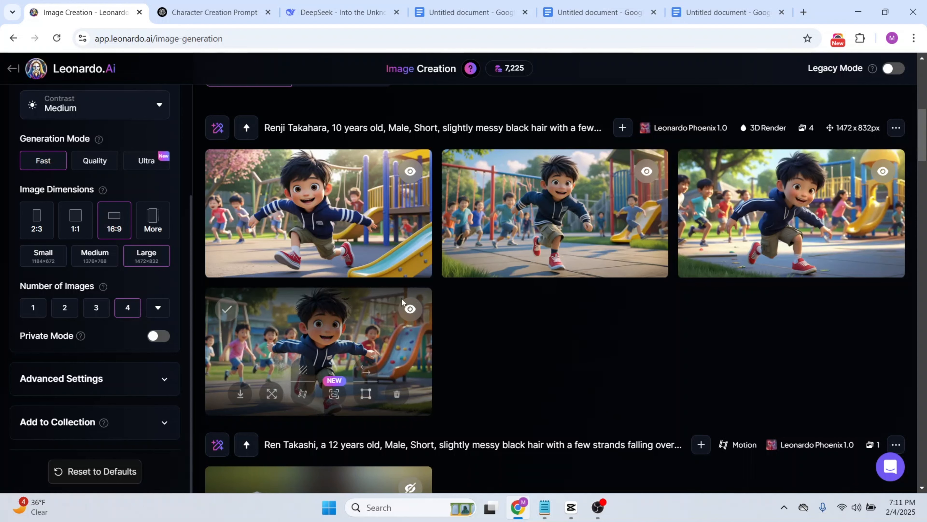
# - View the fourth playground image enlarged, close it and look over the four generated images
pyautogui.click(321, 322)
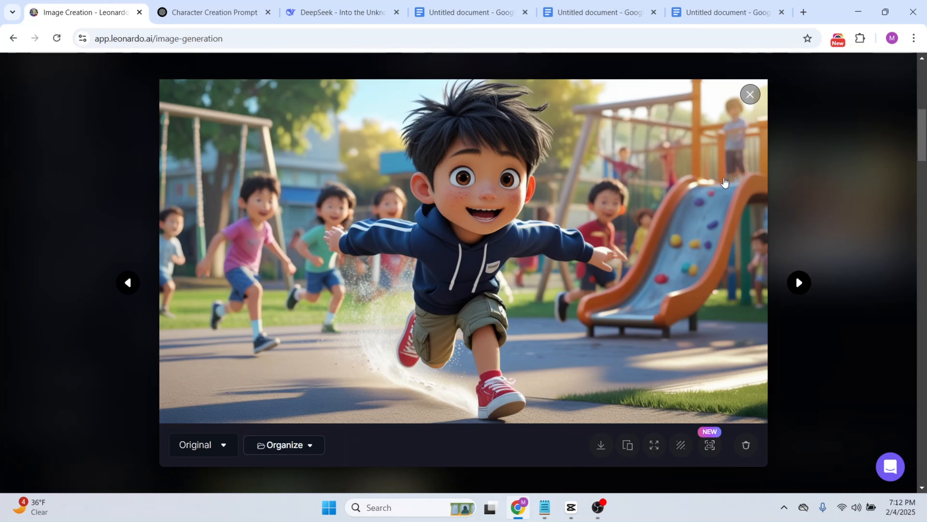
pyautogui.press('Escape')
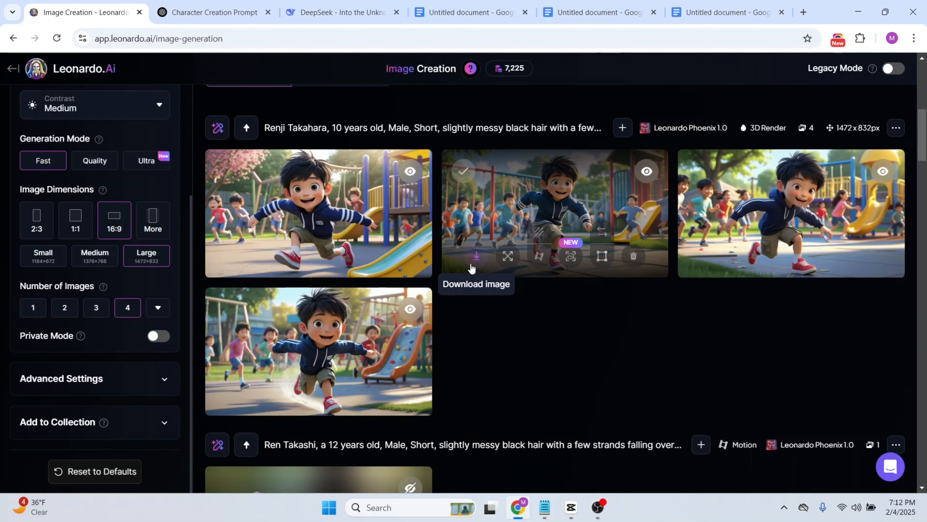
pyautogui.scroll(3, 544, 323)
pyautogui.scroll(-5, 540, 325)
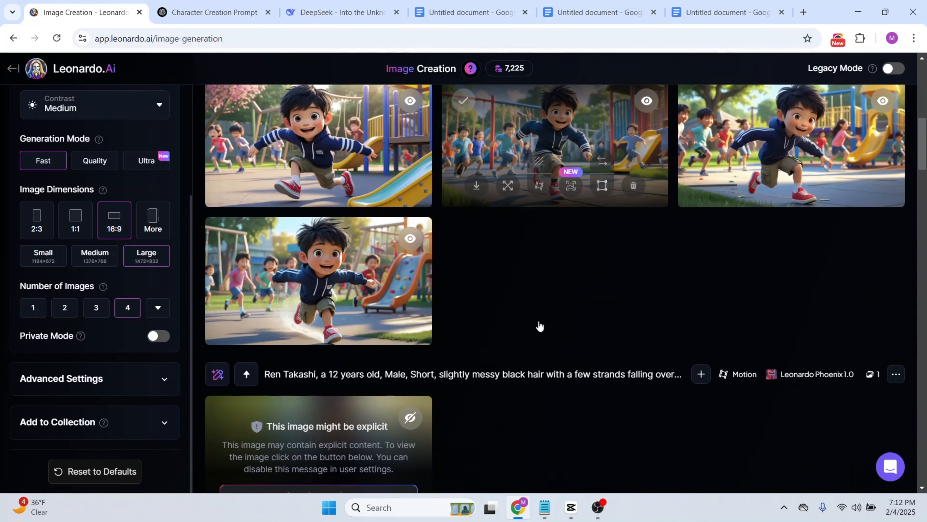
pyautogui.scroll(3, 540, 325)
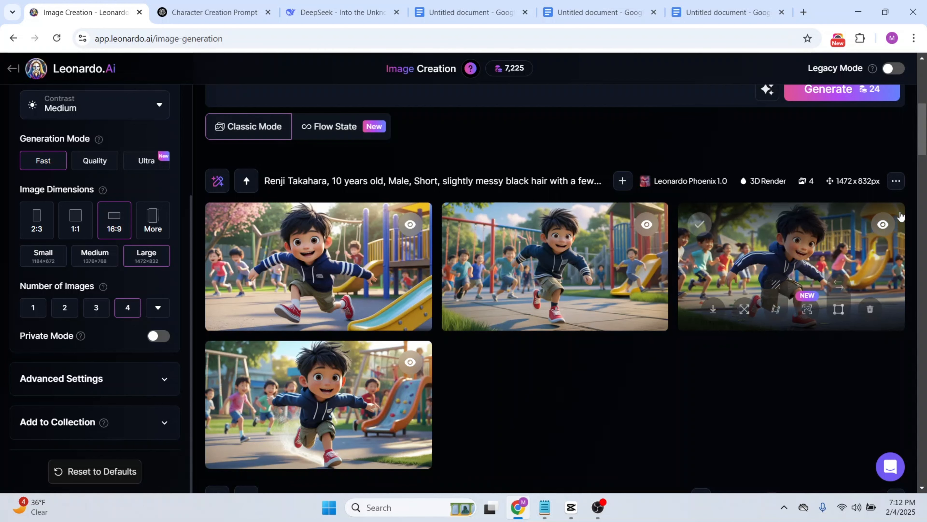
pyautogui.click(898, 181)
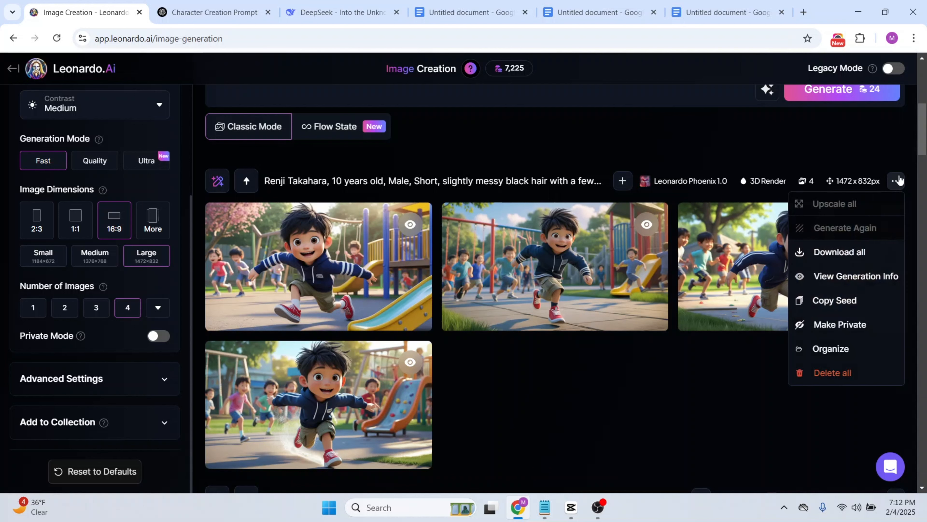
pyautogui.click(840, 305)
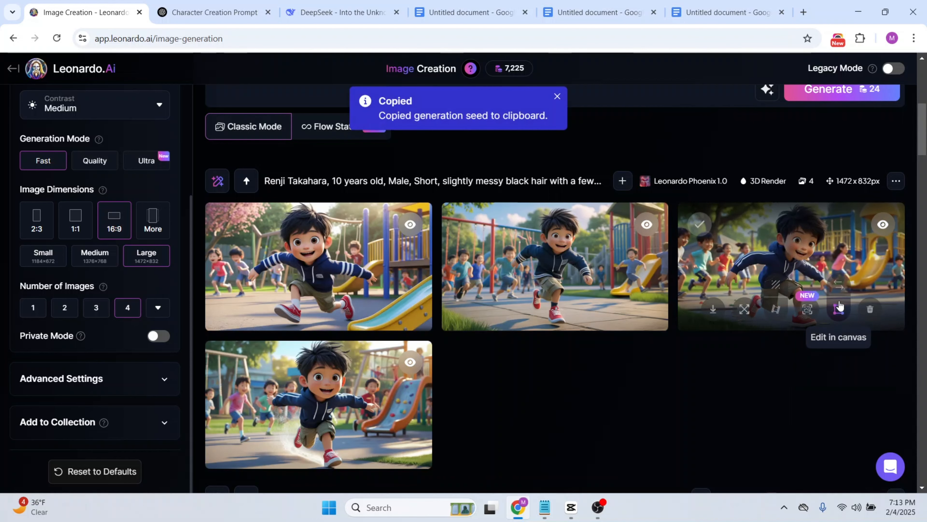
pyautogui.scroll(-1, 133, 411)
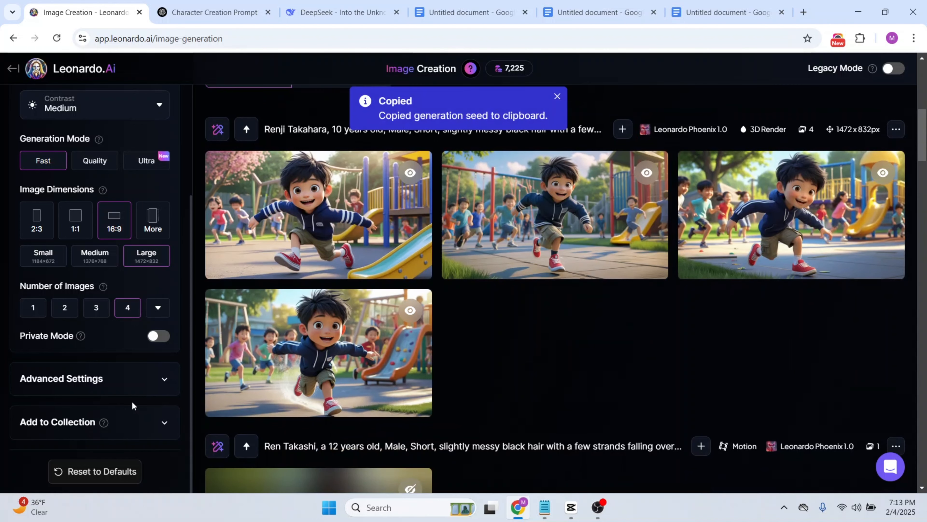
pyautogui.click(148, 382)
pyautogui.scroll(-6, 148, 383)
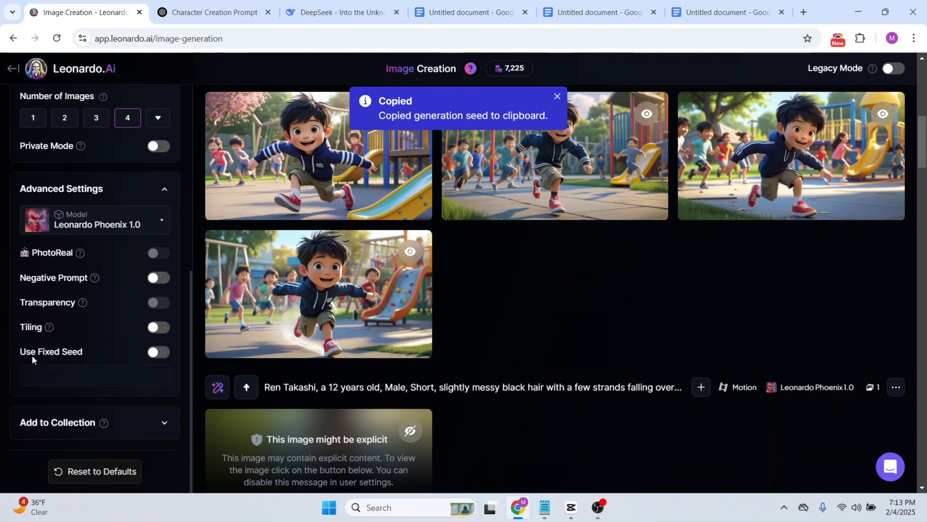
pyautogui.click(164, 352)
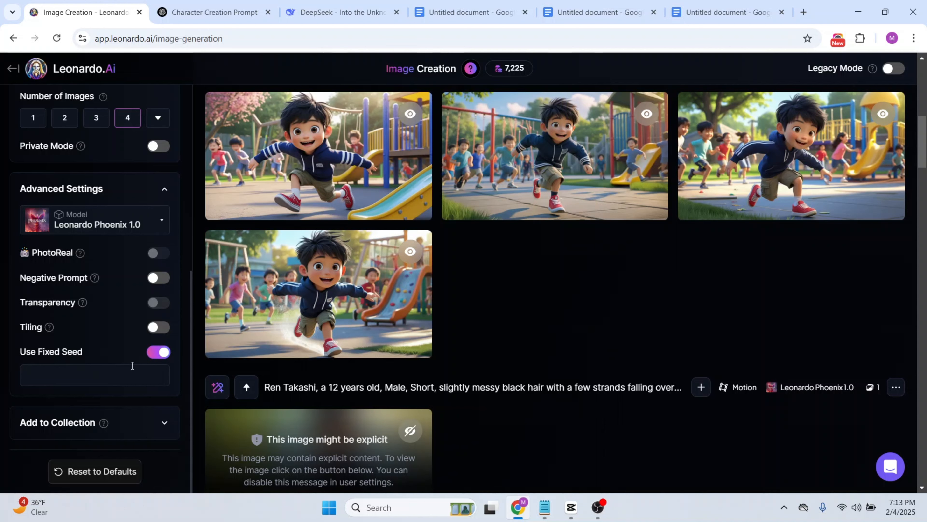
pyautogui.click(118, 377)
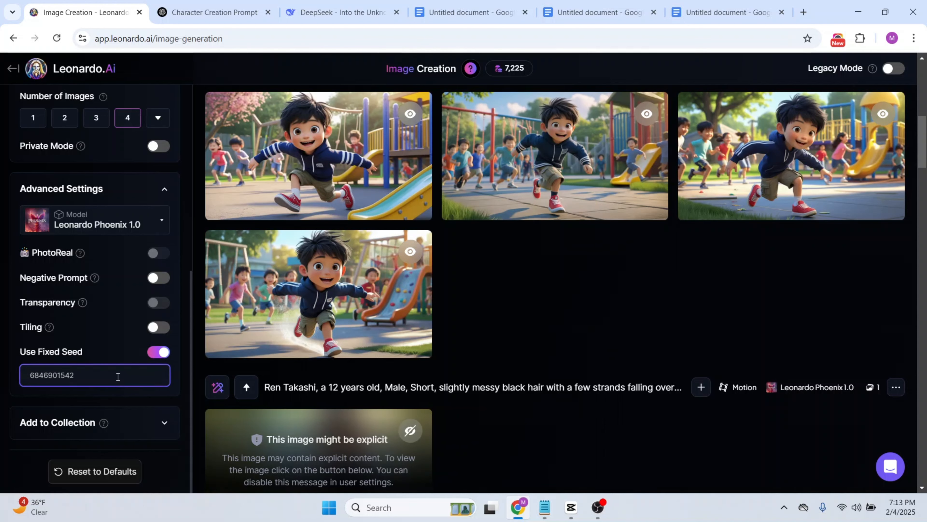
# - Switch to ChatGPT and copy the Quiet Countryside Path background description without its heading
pyautogui.scroll(10, 493, 190)
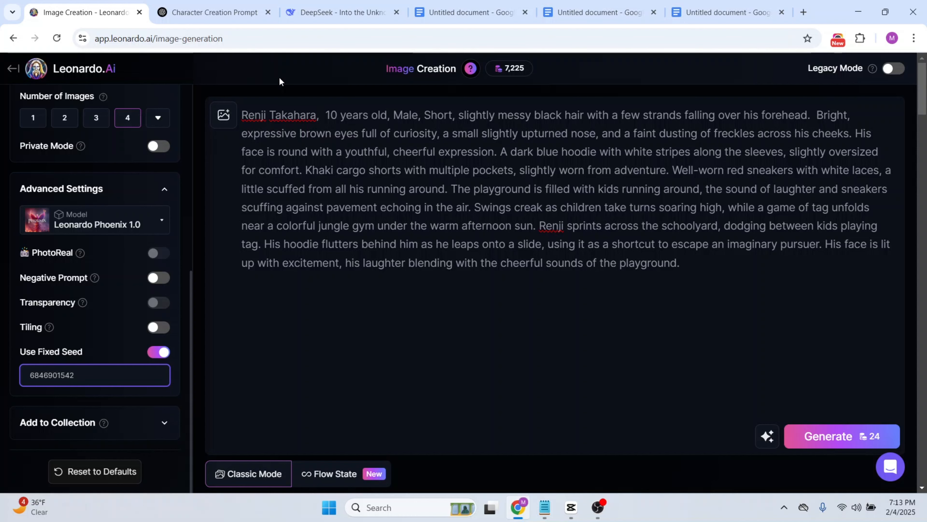
pyautogui.click(210, 12)
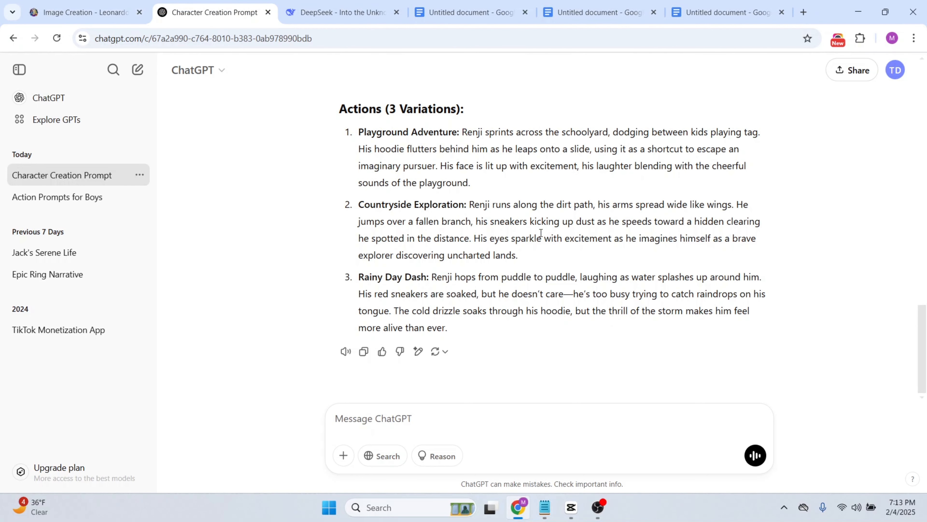
pyautogui.scroll(8, 540, 233)
pyautogui.scroll(-2, 541, 233)
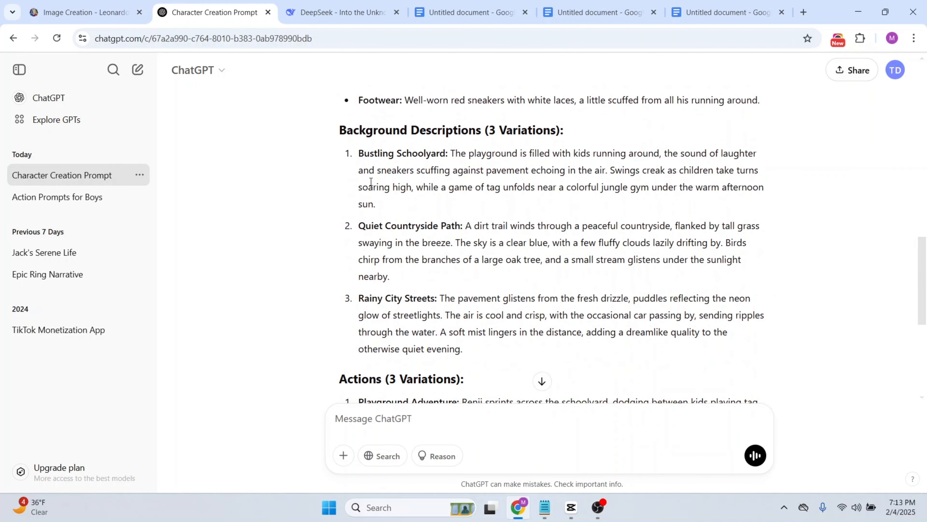
pyautogui.scroll(-5, 420, 166)
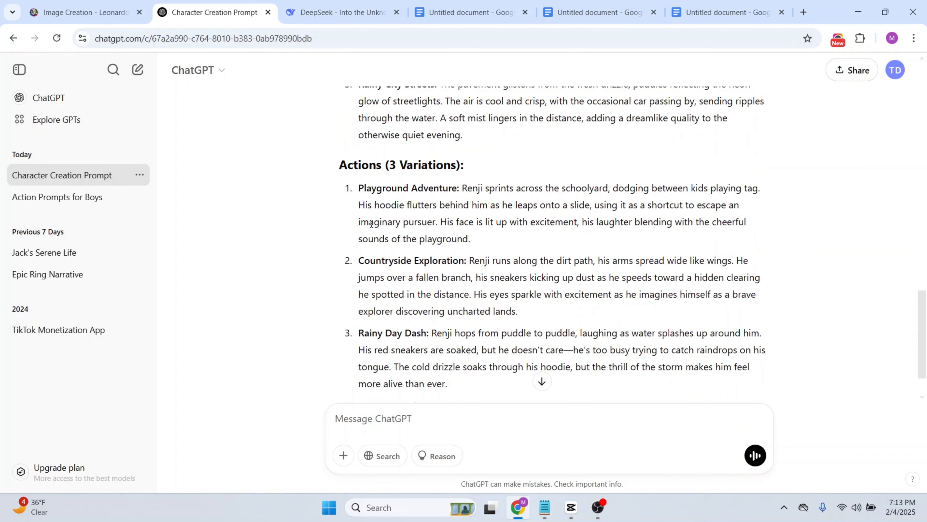
pyautogui.scroll(5, 372, 223)
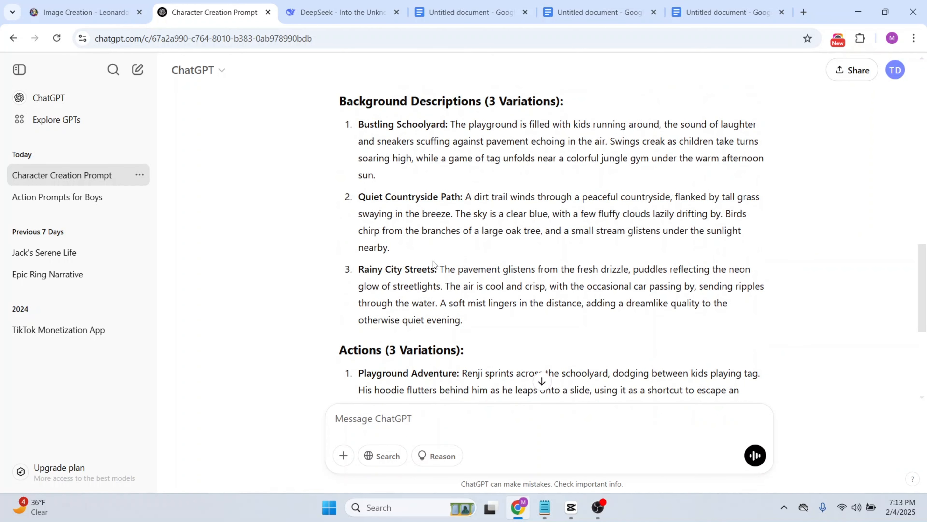
pyautogui.moveTo(394, 251); pyautogui.dragTo(469, 191)
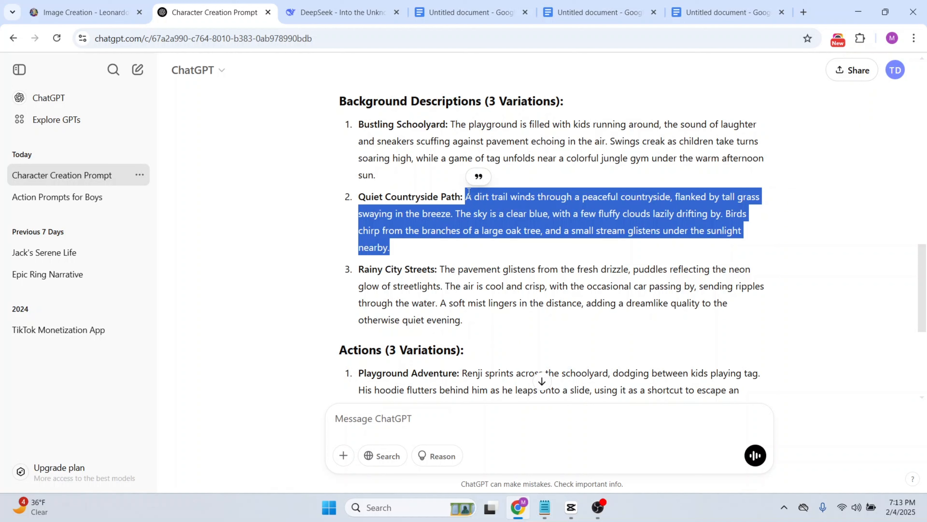
# - Replace the playground background in Leonardo.Ai's prompt with the copied countryside description and remove the doubled period
pyautogui.click(94, 11)
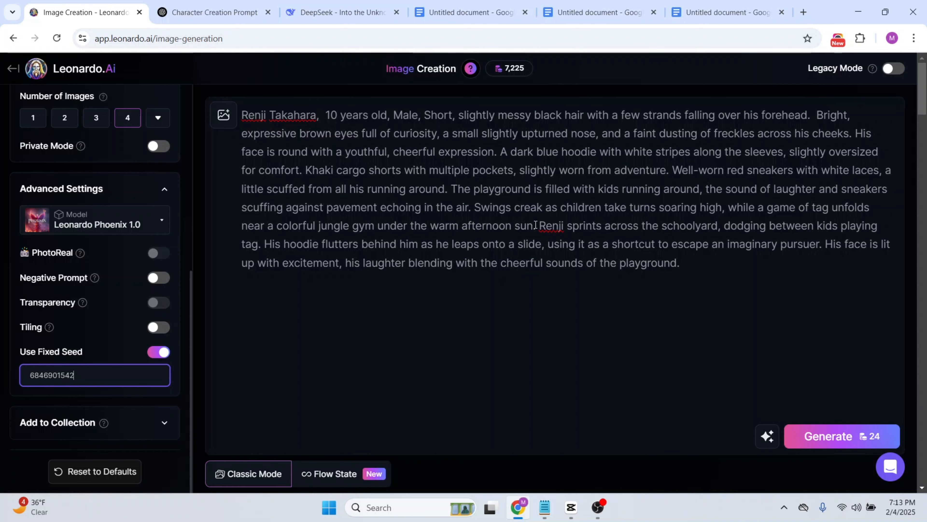
pyautogui.moveTo(535, 225); pyautogui.dragTo(453, 189)
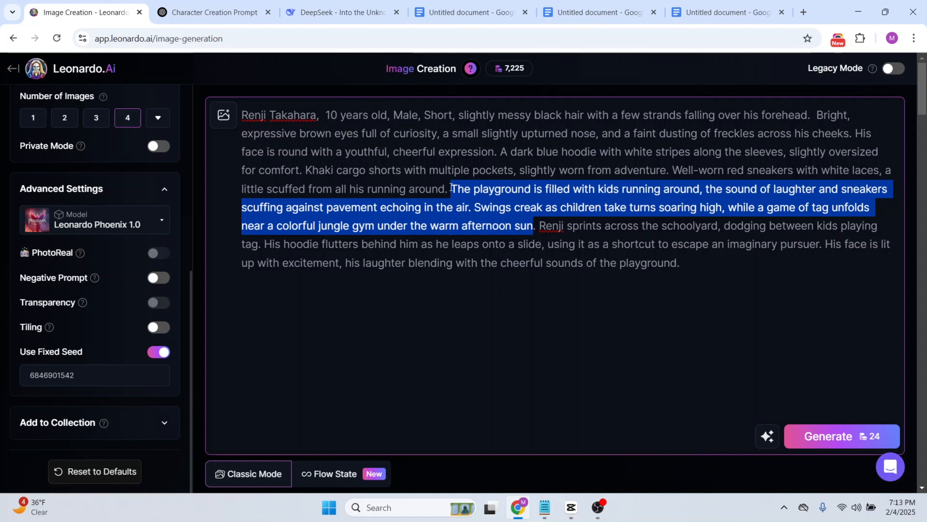
pyautogui.hotkey('ctrl', 'v')
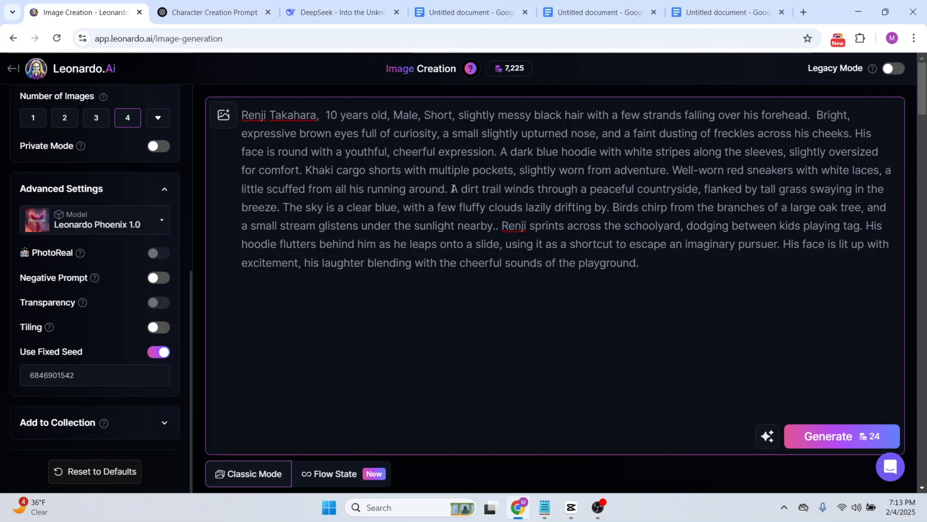
pyautogui.click(496, 226)
pyautogui.press('BackSpace')
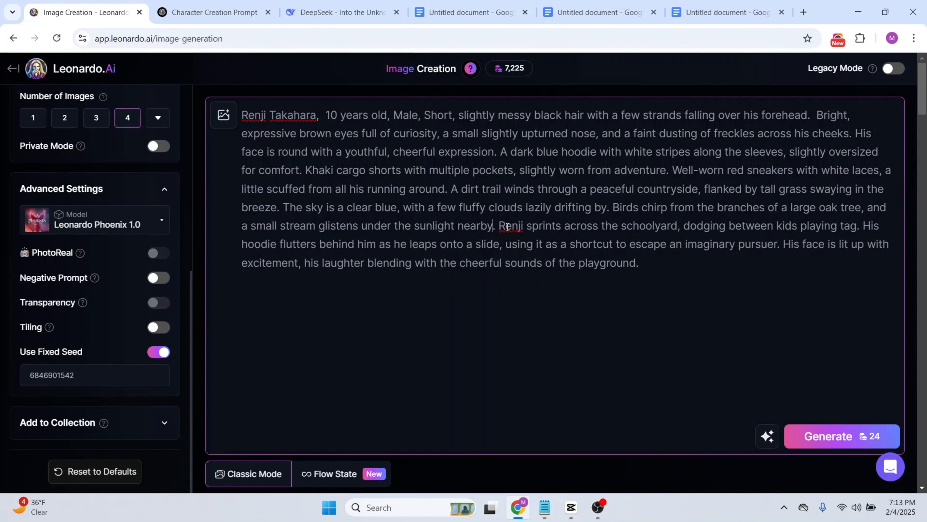
# - Copy the Countryside Exploration action from ChatGPT and replace the schoolyard action in Leonardo.Ai's prompt with it
pyautogui.click(192, 16)
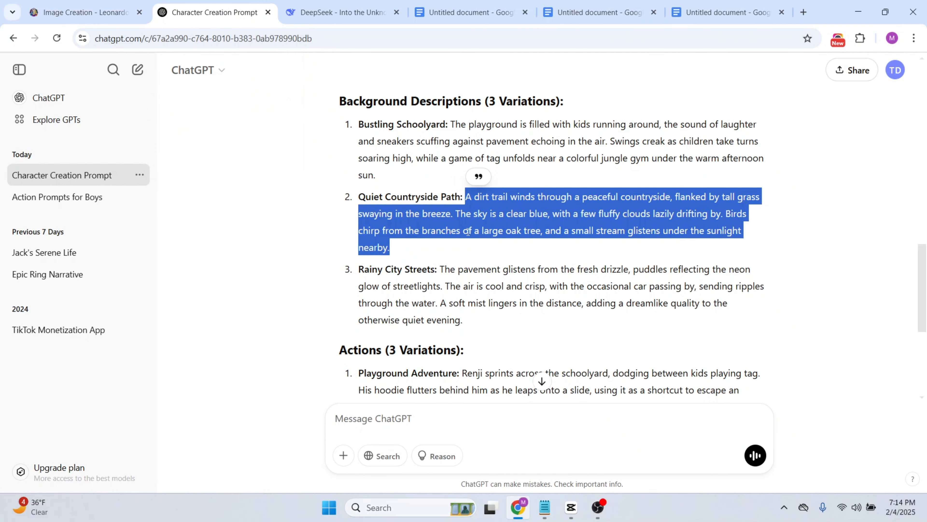
pyautogui.scroll(-6, 467, 232)
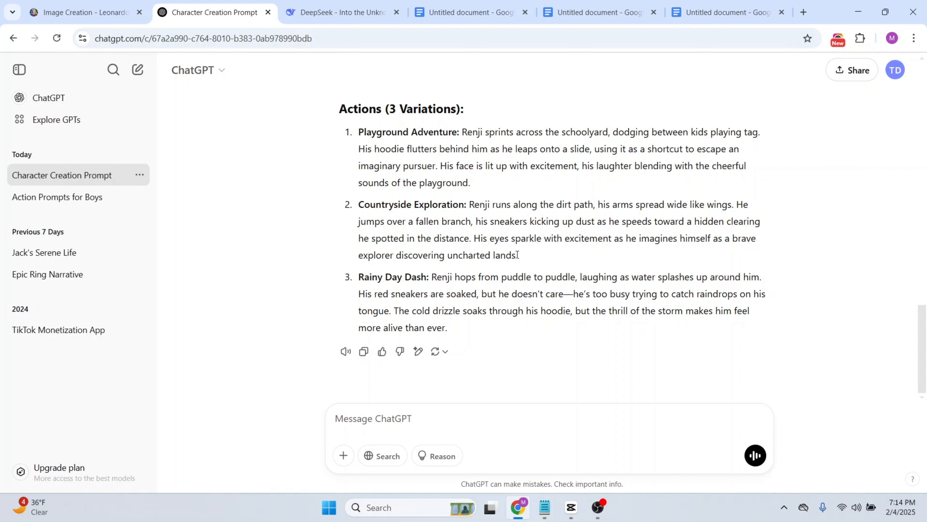
pyautogui.moveTo(499, 253); pyautogui.dragTo(471, 205)
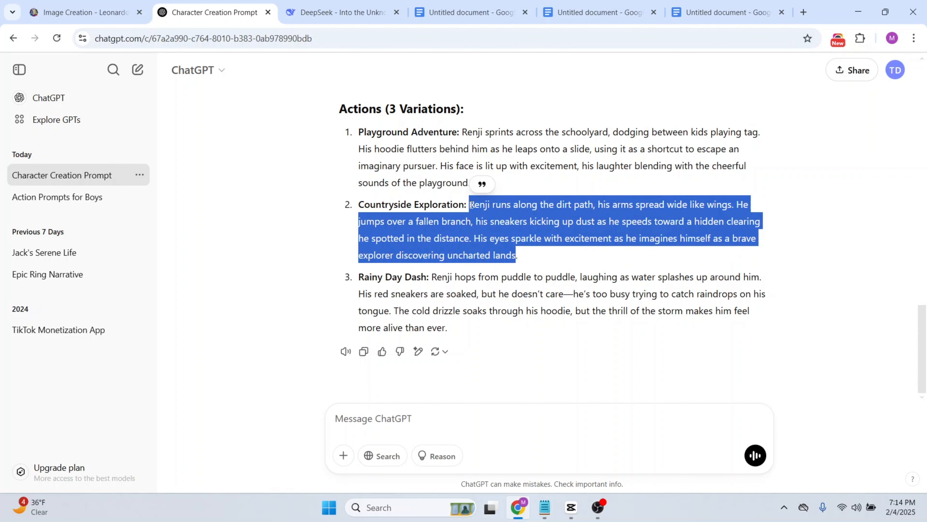
pyautogui.click(94, 11)
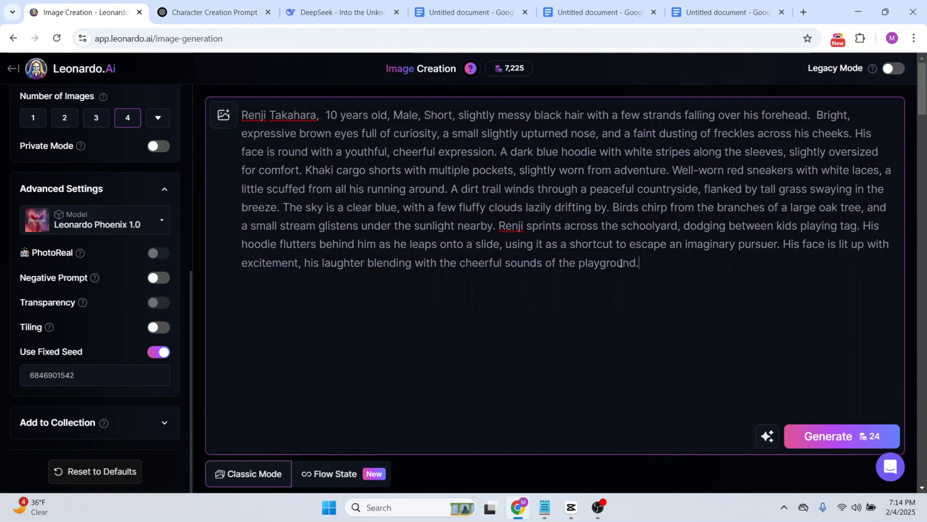
pyautogui.moveTo(640, 263); pyautogui.dragTo(501, 226)
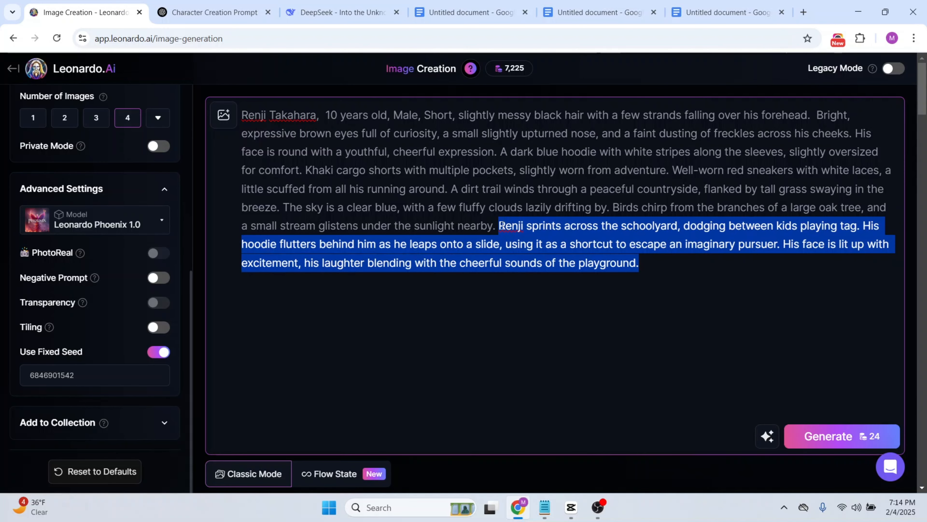
pyautogui.hotkey('ctrl', 'v')
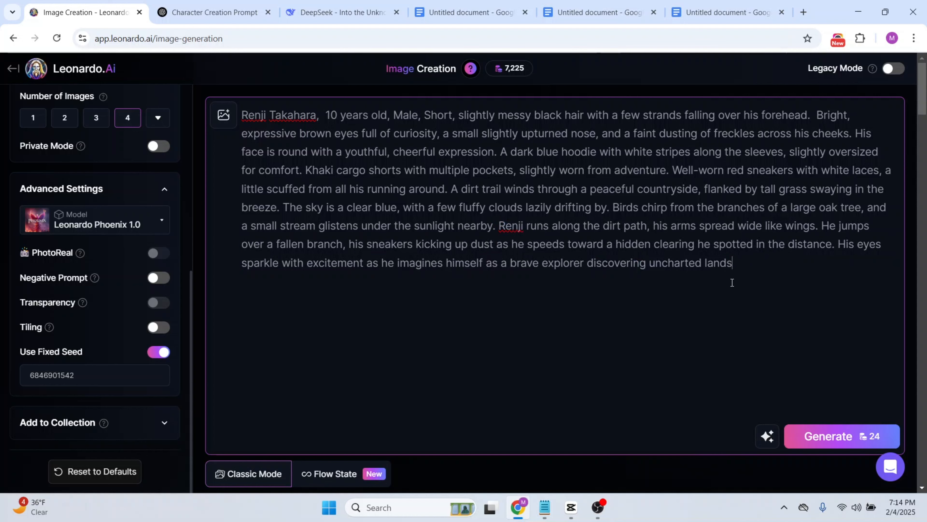
# - Generate four images from the countryside prompt and compare them with the playground images
pyautogui.scroll(-3, 717, 352)
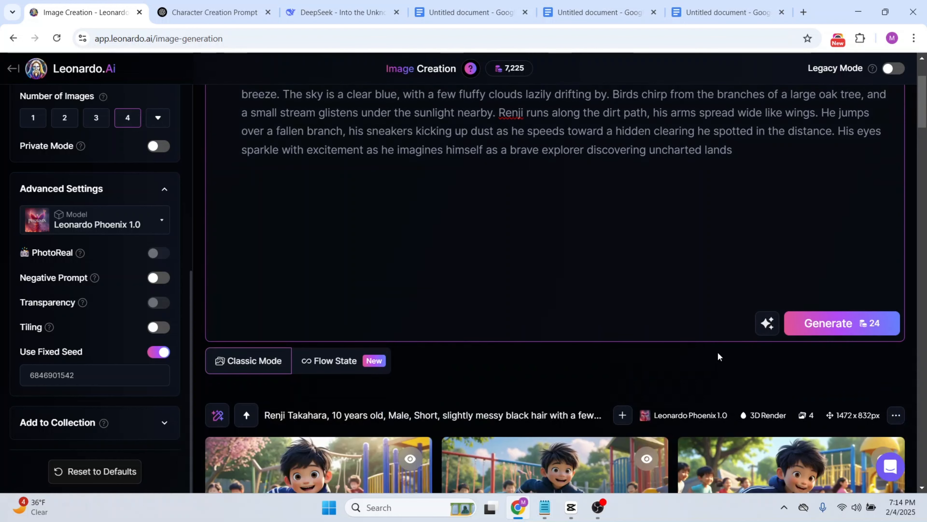
pyautogui.click(845, 324)
pyautogui.scroll(-8, 580, 266)
pyautogui.scroll(4, 580, 265)
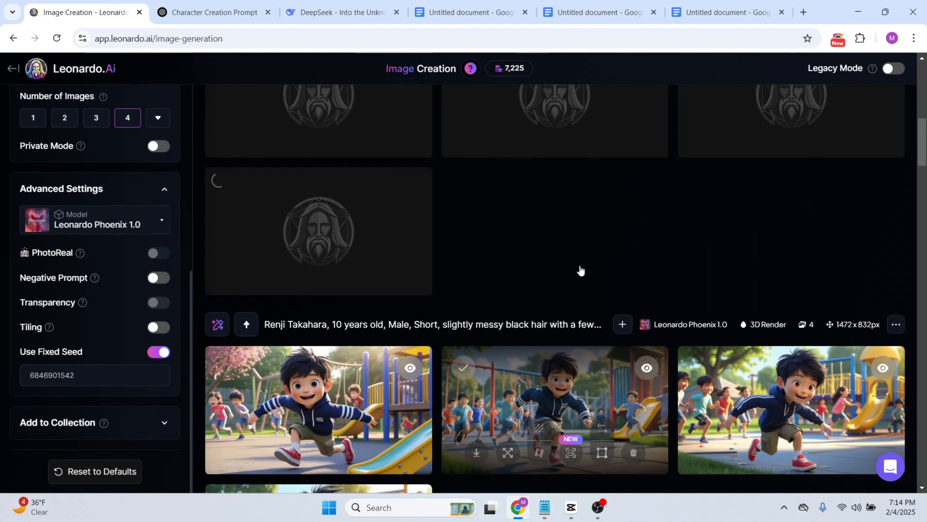
pyautogui.scroll(-2, 581, 266)
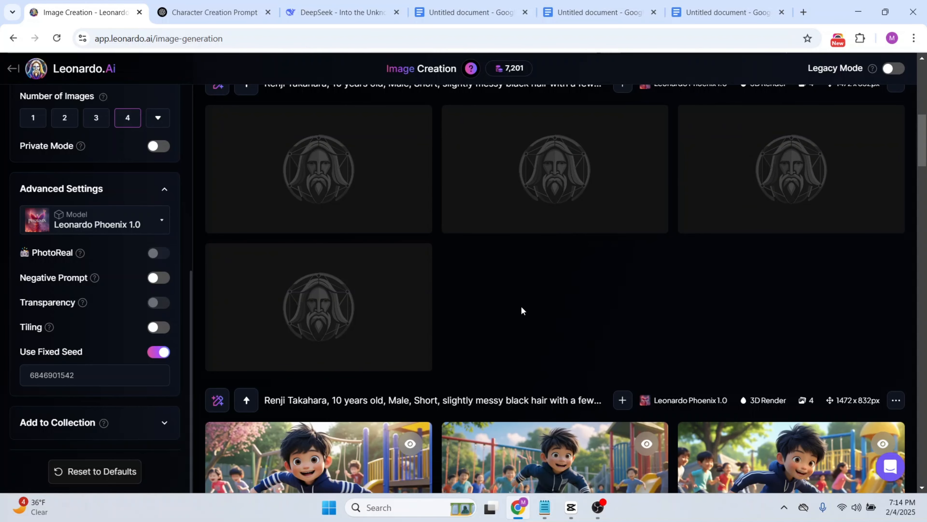
pyautogui.scroll(-2, 521, 310)
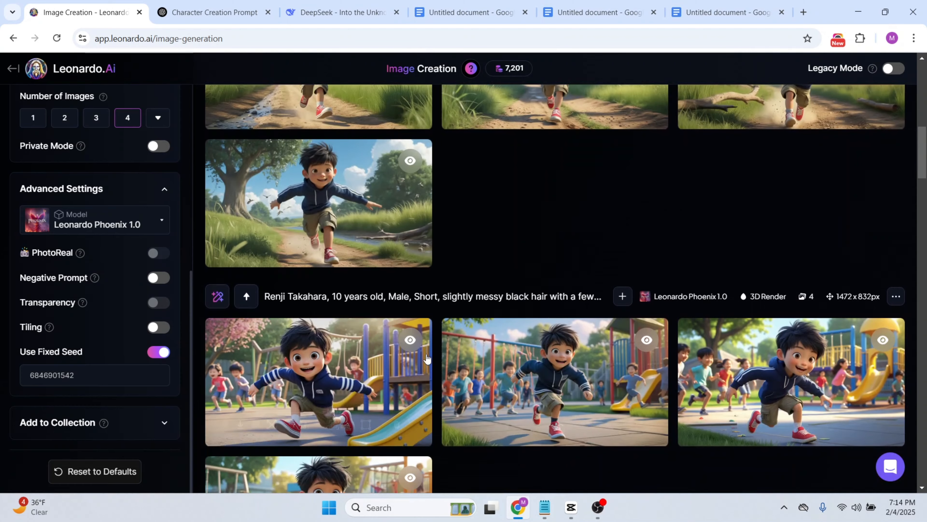
# - Compare the countryside images with the playground images and view the fourth countryside image enlarged
pyautogui.scroll(-3, 518, 329)
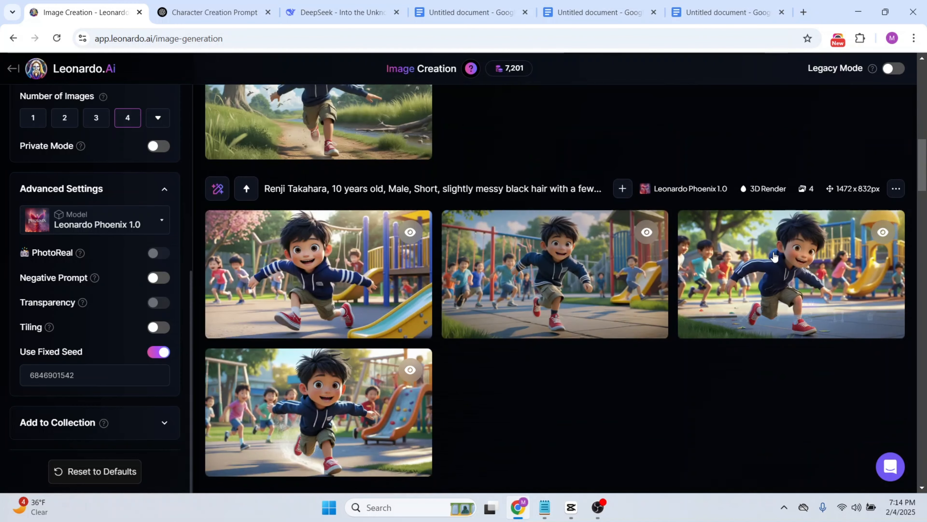
pyautogui.scroll(2, 496, 299)
pyautogui.scroll(3, 495, 296)
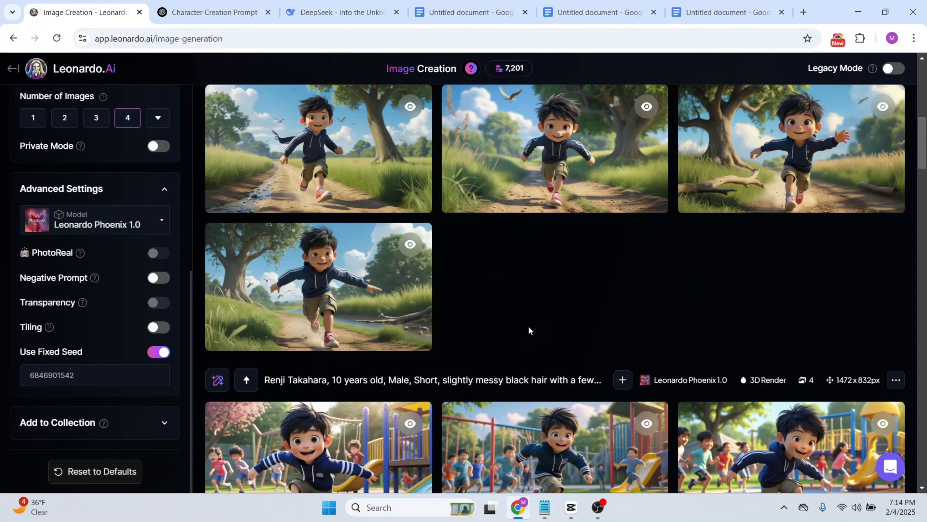
pyautogui.scroll(-4, 527, 327)
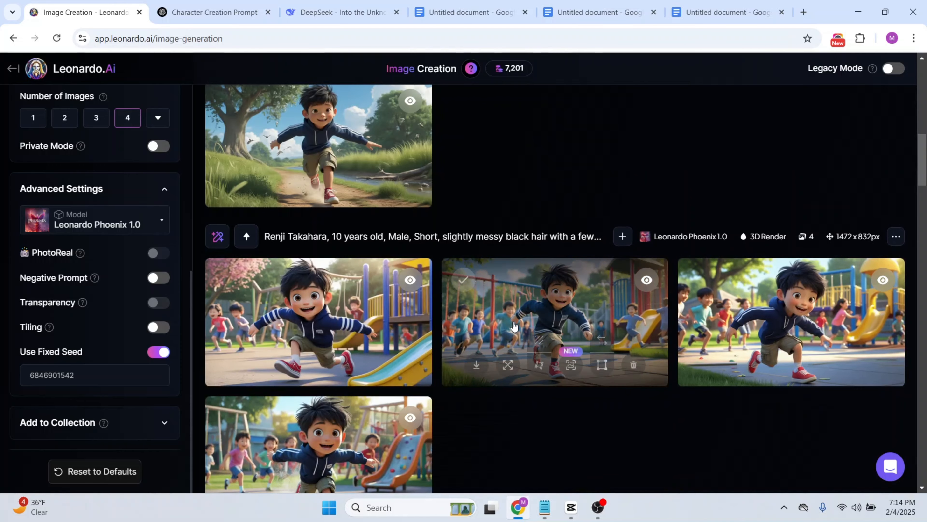
pyautogui.scroll(6, 524, 140)
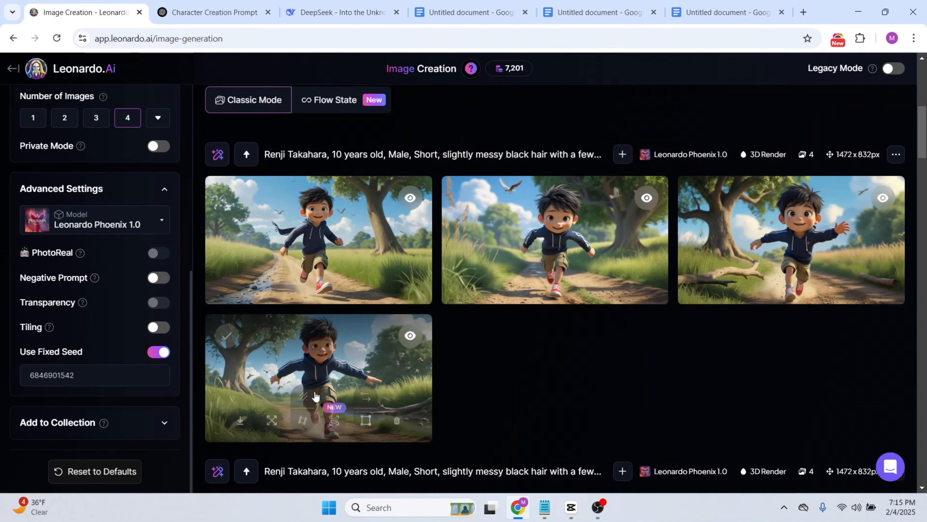
pyautogui.click(333, 373)
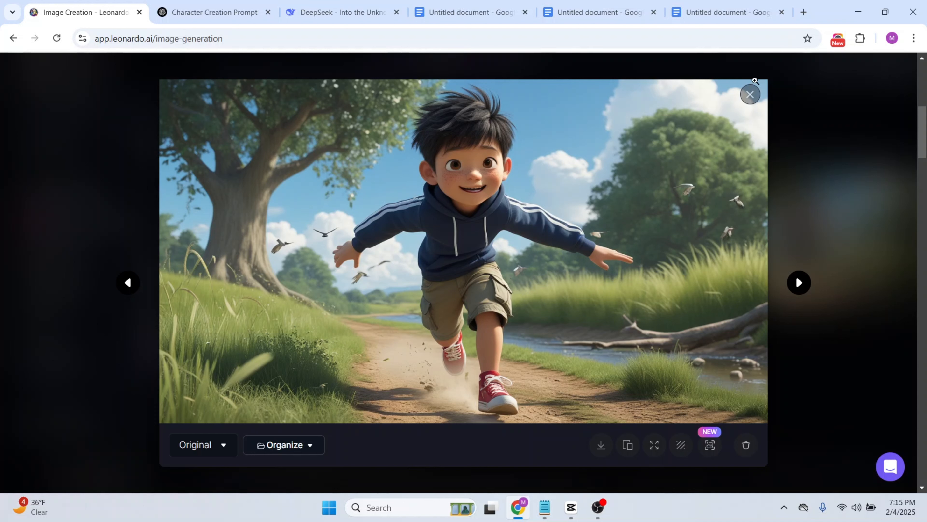
pyautogui.click(750, 94)
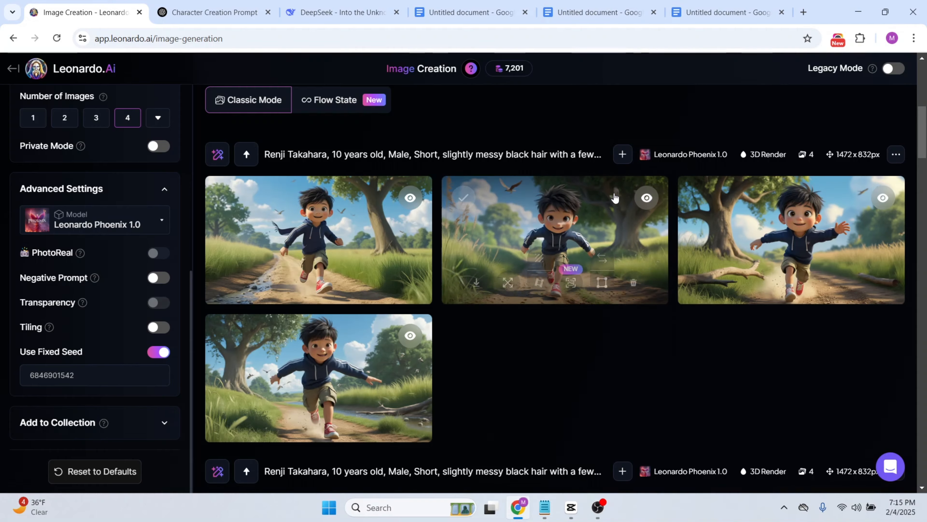
# - Check the character's face, outfit and pose for consistency between the countryside and playground image sets
pyautogui.scroll(-5, 503, 302)
pyautogui.scroll(3, 505, 304)
pyautogui.scroll(5, 505, 304)
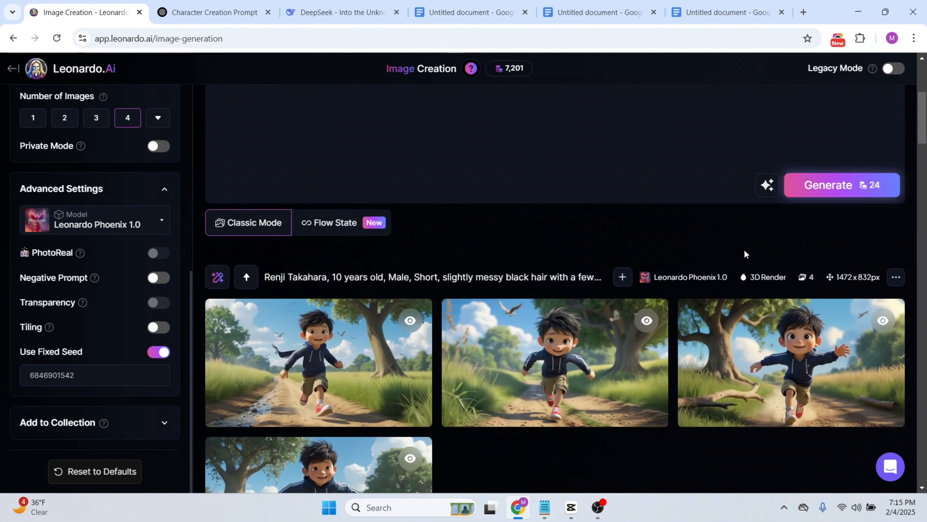
pyautogui.scroll(-5, 529, 388)
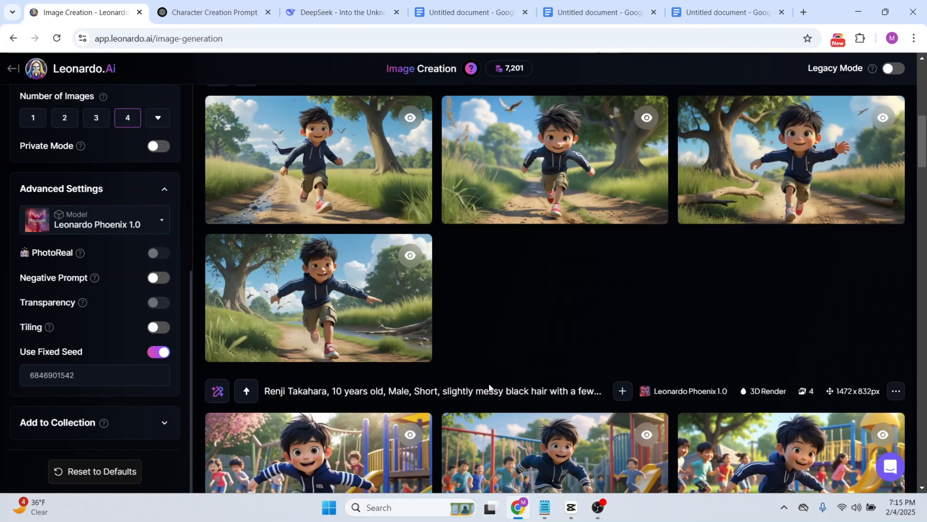
pyautogui.scroll(-3, 489, 387)
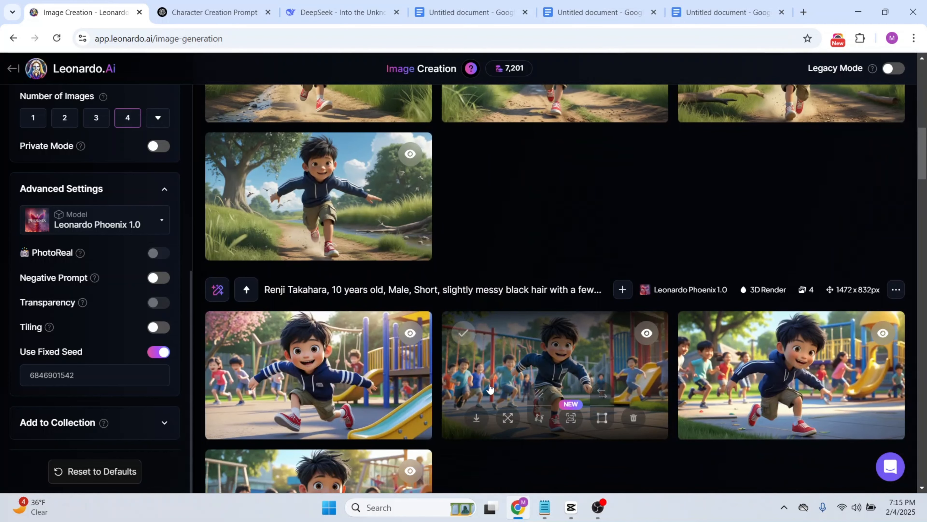
pyautogui.scroll(-3, 488, 385)
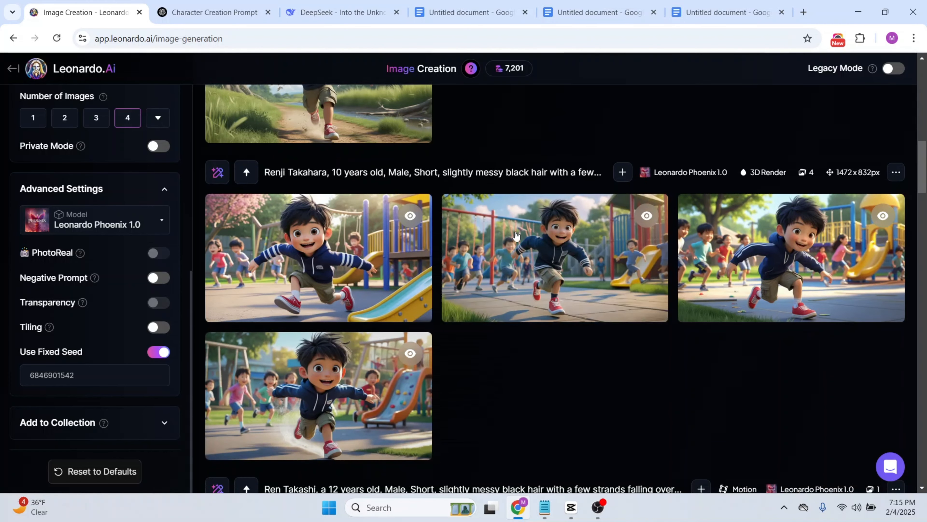
pyautogui.scroll(5, 444, 240)
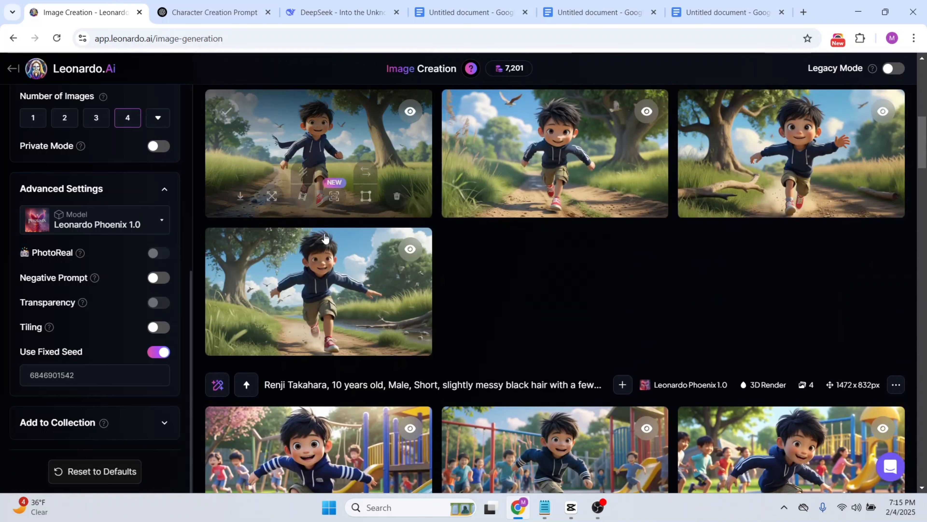
pyautogui.scroll(-3, 307, 288)
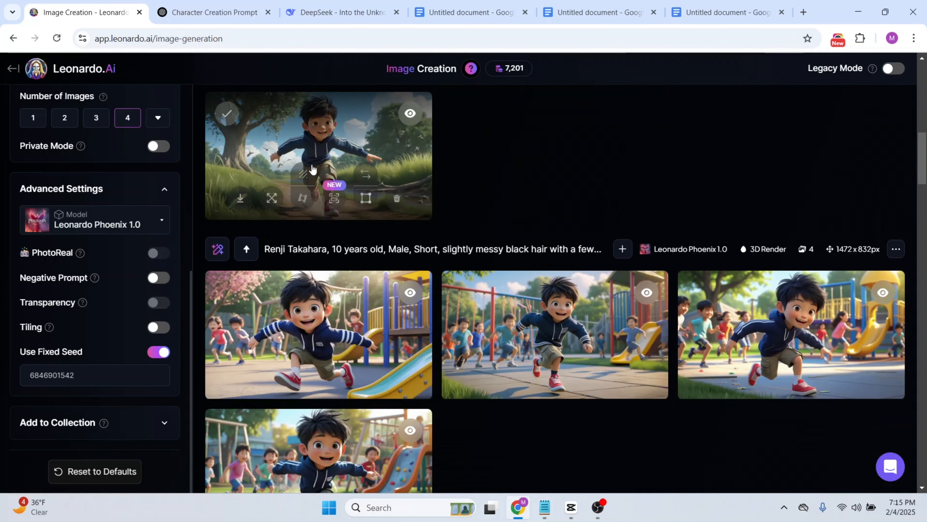
pyautogui.scroll(5, 318, 197)
pyautogui.scroll(2, 552, 194)
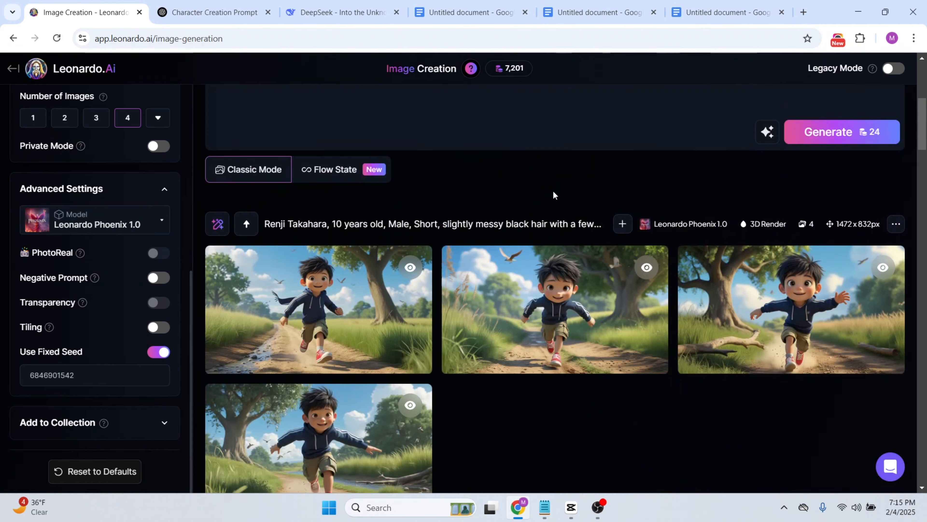
pyautogui.scroll(5, 552, 194)
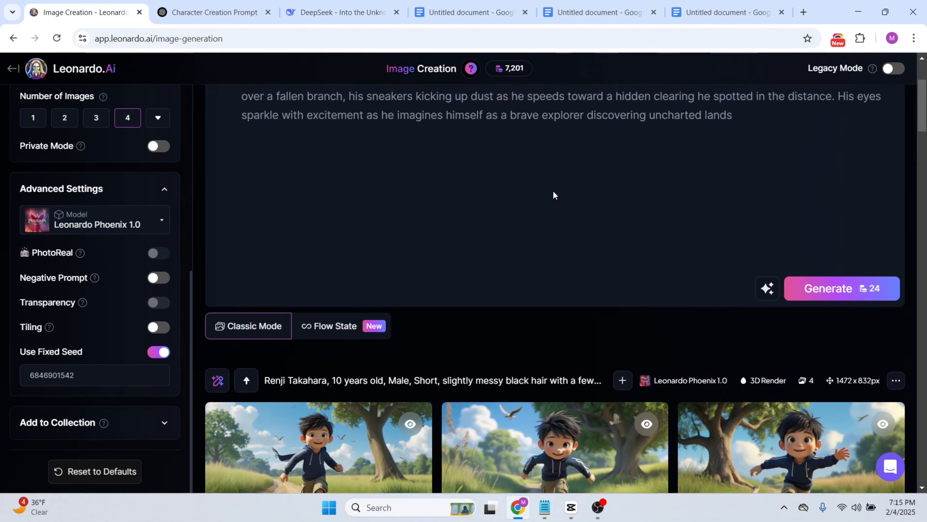
pyautogui.scroll(-5, 553, 195)
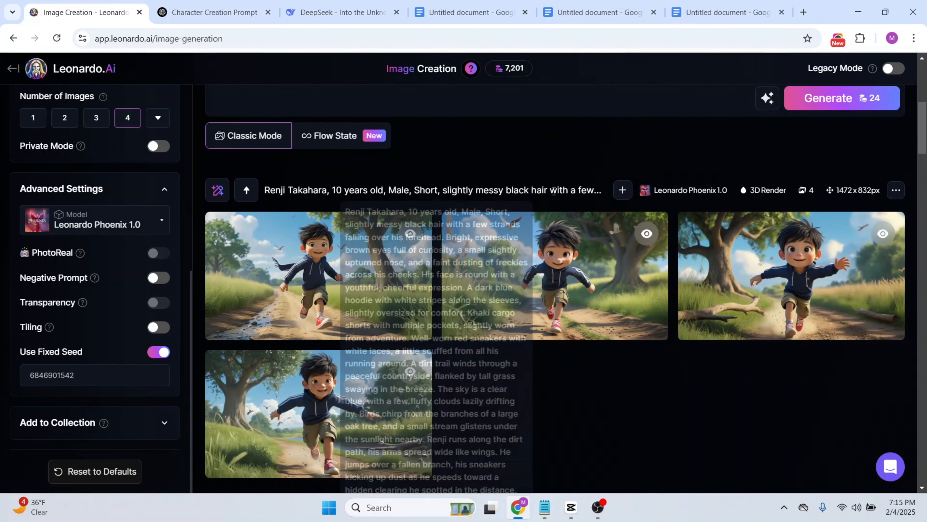
pyautogui.scroll(4, 500, 114)
pyautogui.scroll(3, 500, 114)
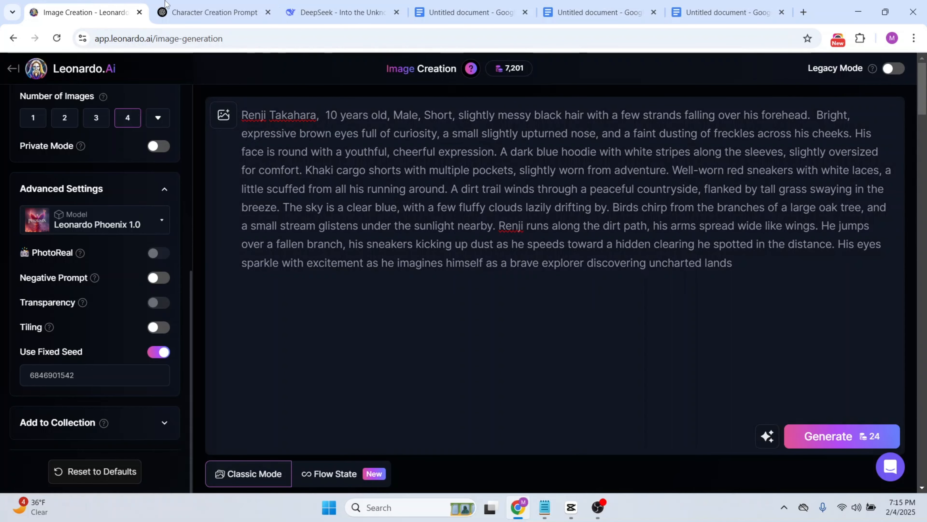
# - Switch to ChatGPT and copy the Rainy City Streets background description without its heading
pyautogui.click(229, 6)
pyautogui.click(544, 263)
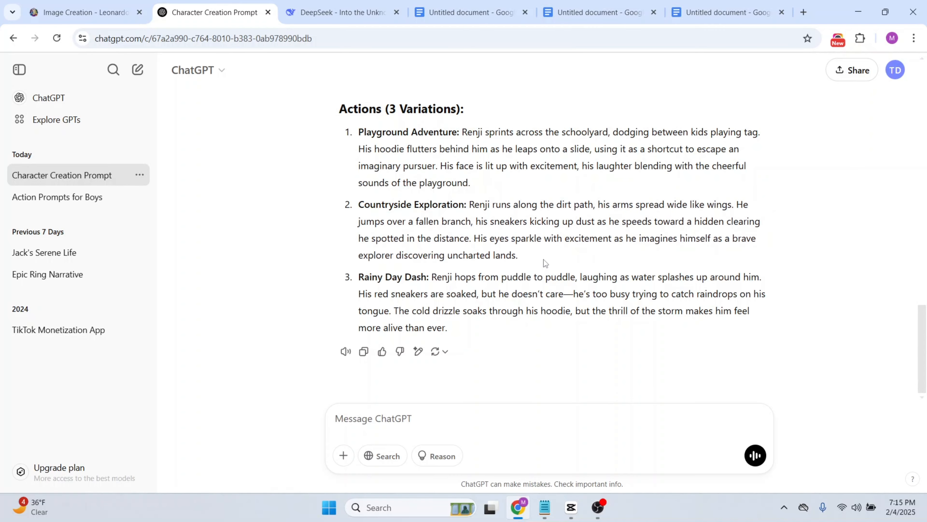
pyautogui.scroll(5, 544, 261)
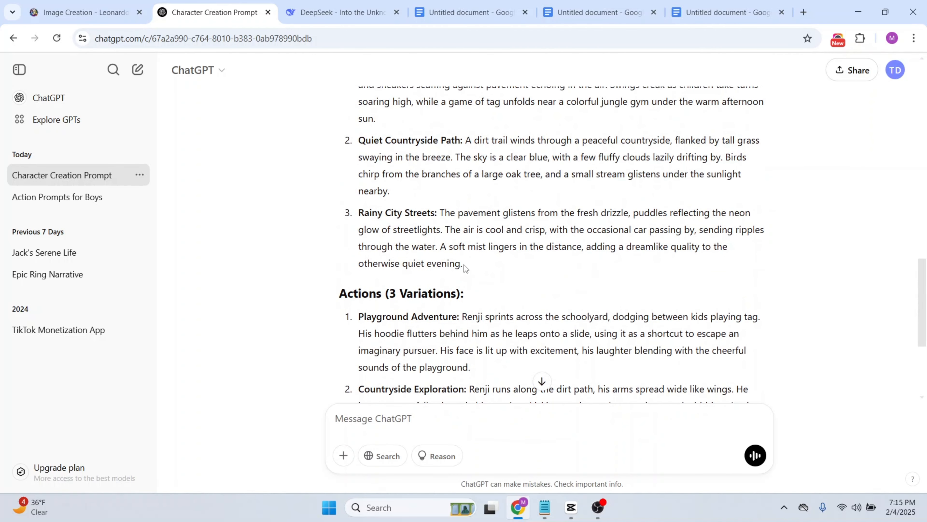
pyautogui.moveTo(464, 265); pyautogui.dragTo(441, 213)
pyautogui.hotkey('ctrl', 'c')
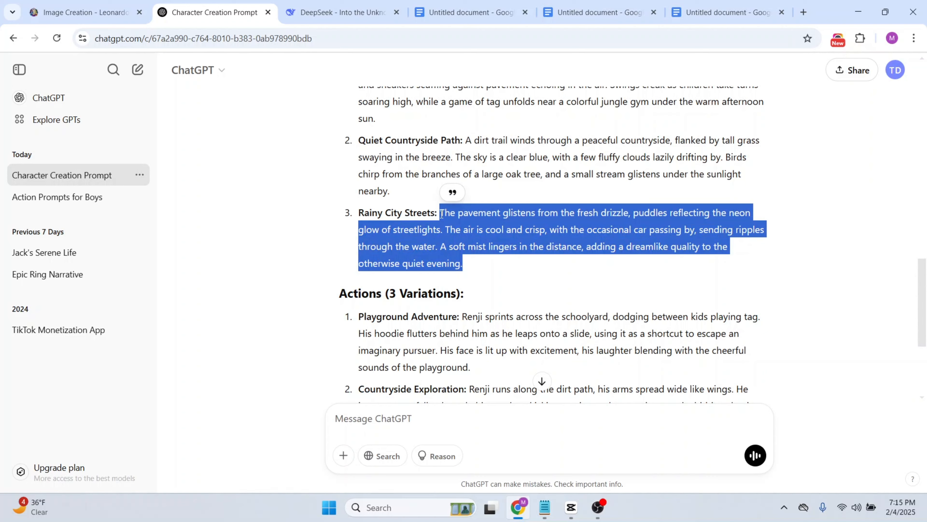
# - Replace the countryside background in Leonardo.Ai's prompt with the copied rainy street description
pyautogui.click(93, 12)
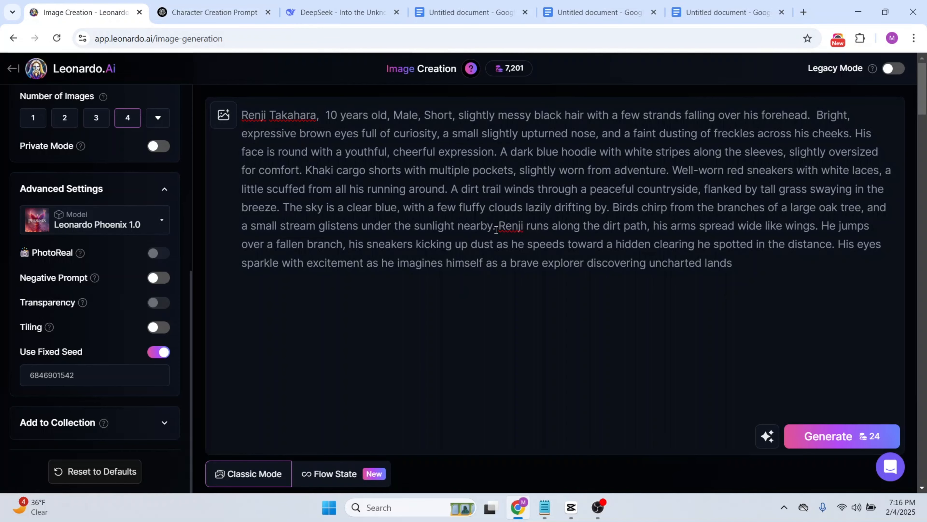
pyautogui.moveTo(496, 230); pyautogui.dragTo(453, 193)
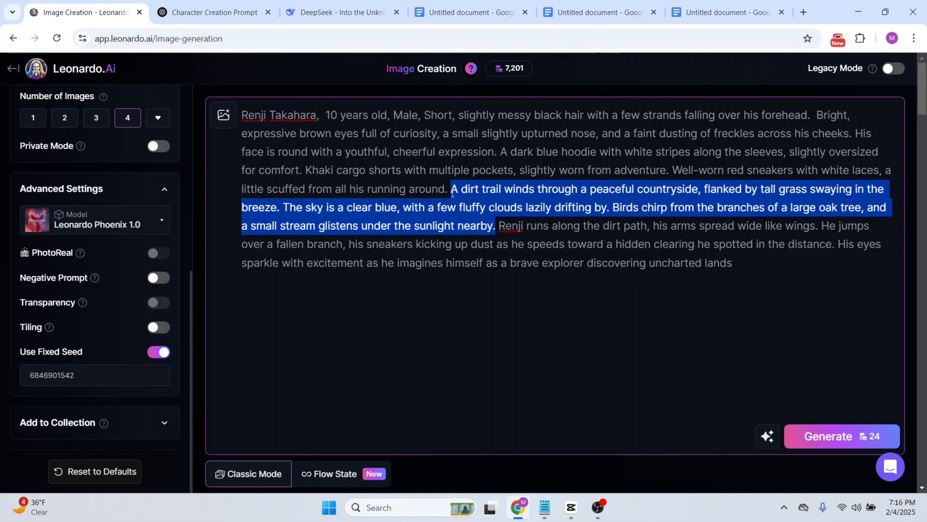
pyautogui.hotkey('ctrl', 'v')
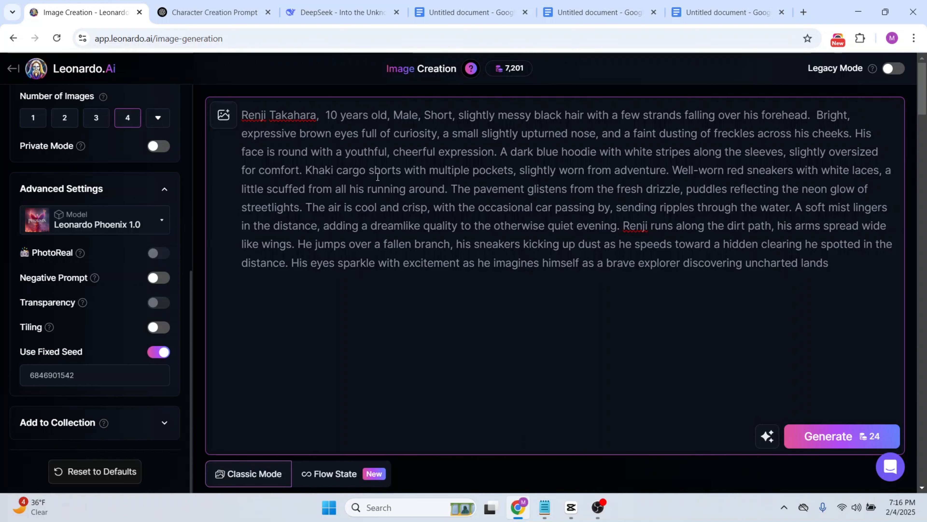
# - Copy the Rainy Day Dash action from ChatGPT and replace the dirt path action in Leonardo.Ai's prompt with it
pyautogui.click(215, 13)
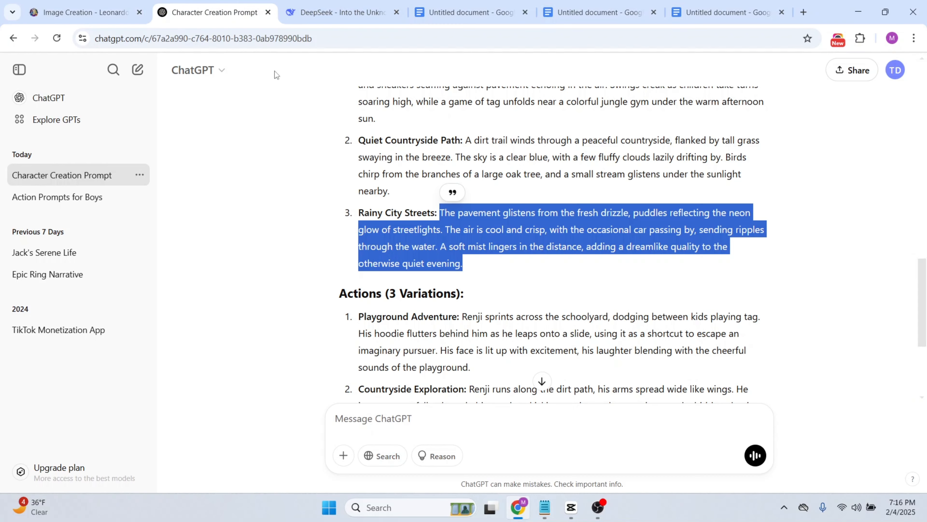
pyautogui.scroll(-2, 501, 264)
pyautogui.scroll(-3, 502, 264)
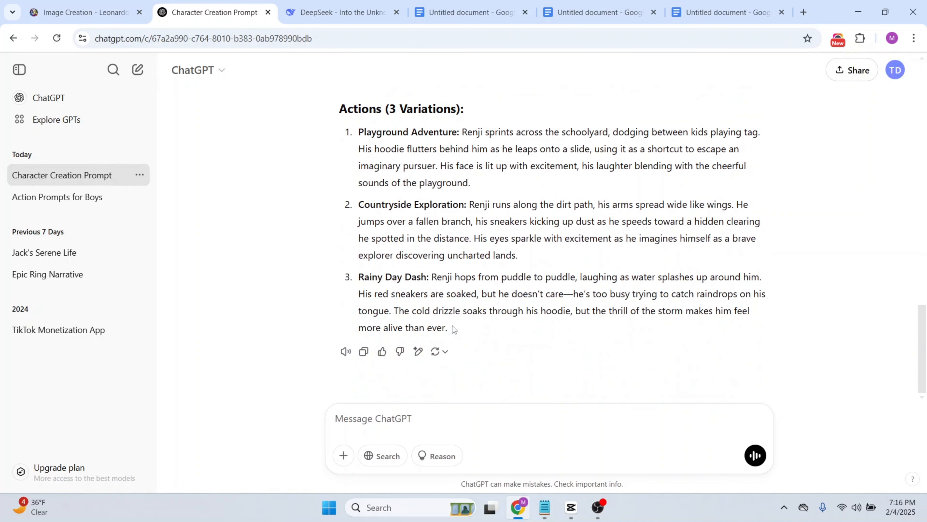
pyautogui.moveTo(453, 330); pyautogui.dragTo(434, 278)
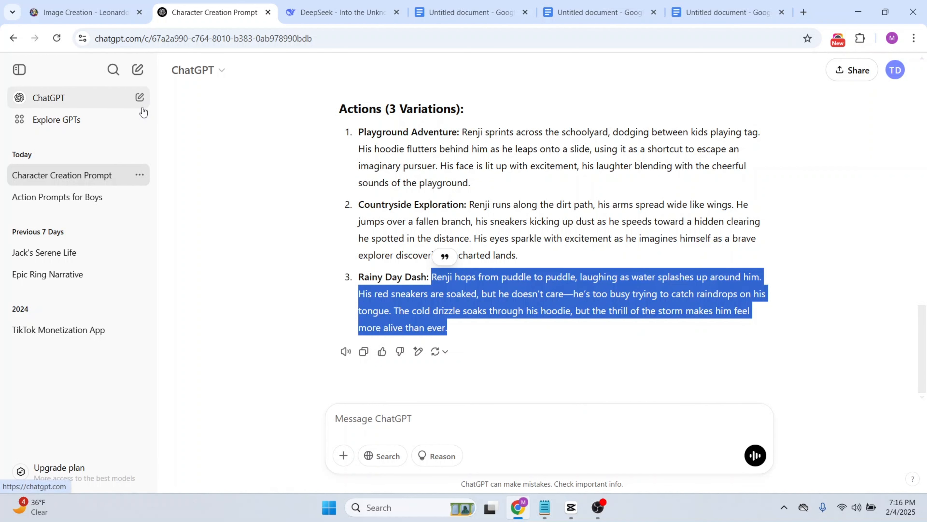
pyautogui.click(80, 12)
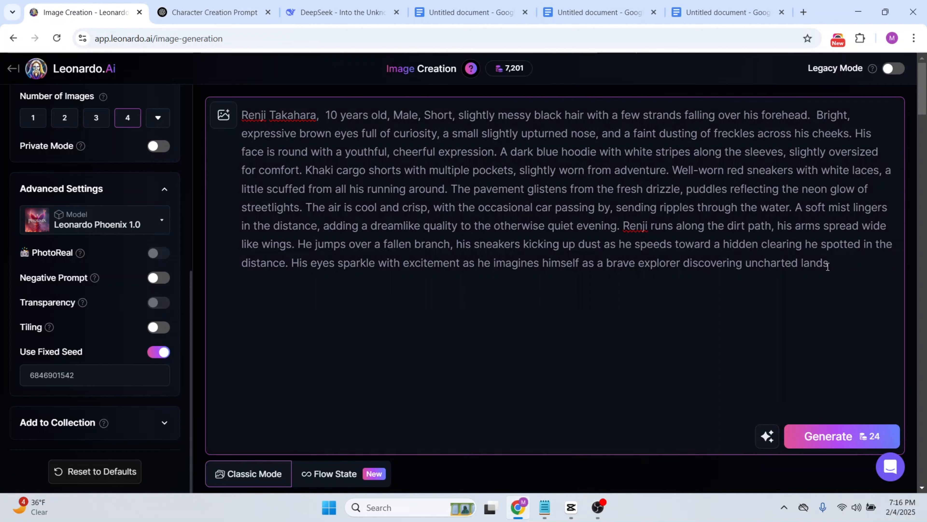
pyautogui.moveTo(820, 265); pyautogui.dragTo(626, 227)
pyautogui.write('Renji hops from puddle to puddle, laughing as water splashes up around him. His red sneakers are soaked, but he doesn’t care—he’s too busy trying to catch raindrops on his tongue. The cold drizzle soaks through his hoodie, but the thrill of the storm makes him feel more alive than ever.')
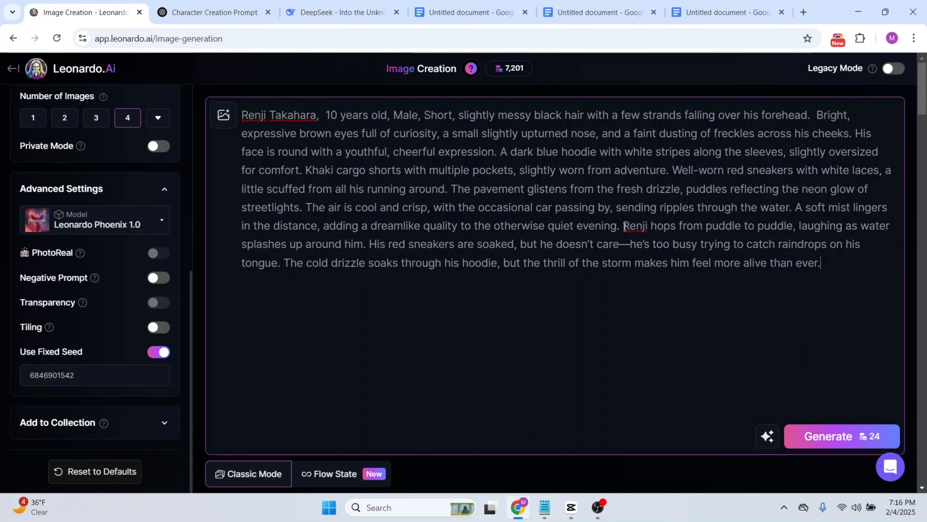
# - Generate four images from the rainy city prompt and compare them with the countryside images
pyautogui.click(816, 437)
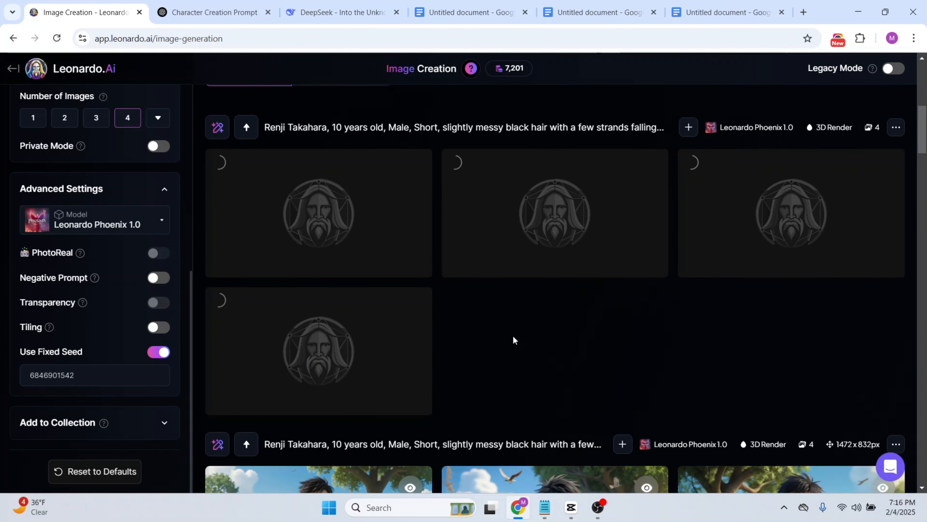
pyautogui.scroll(-1, 514, 339)
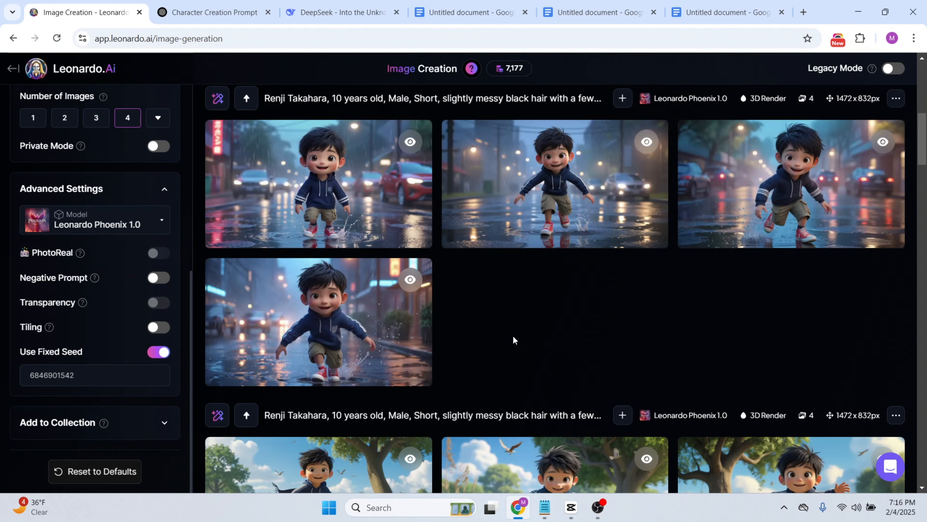
pyautogui.scroll(-3, 514, 340)
pyautogui.scroll(1, 513, 336)
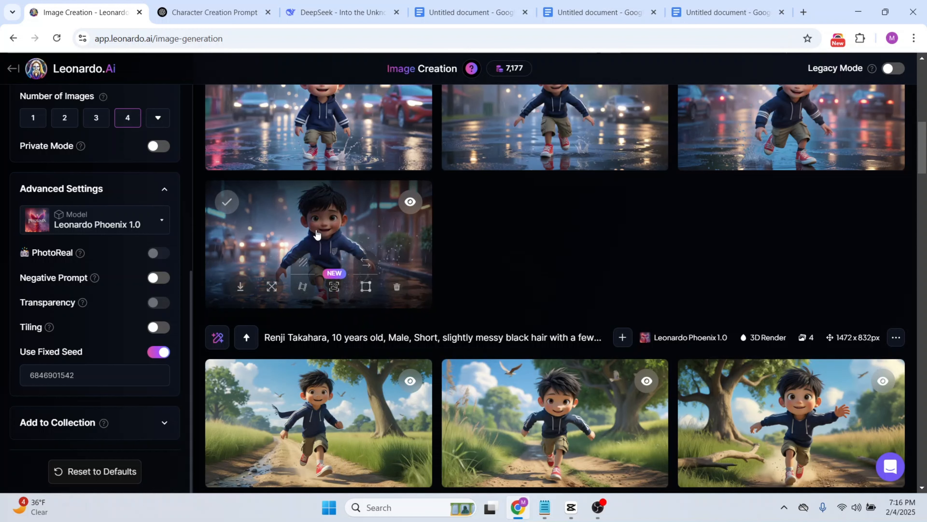
# - Examine the fourth and second rainy street images enlarged, and find the playground images in the generation history
pyautogui.click(430, 252)
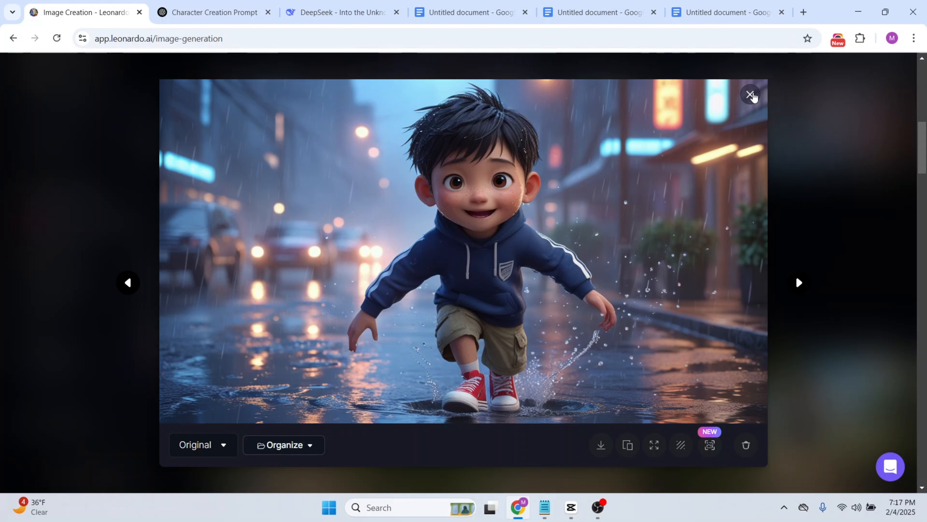
pyautogui.click(751, 95)
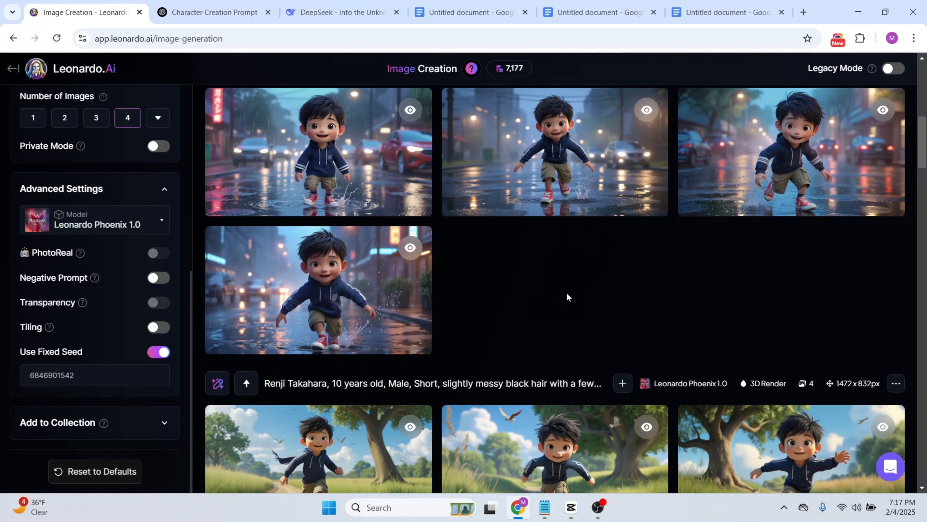
pyautogui.click(552, 150)
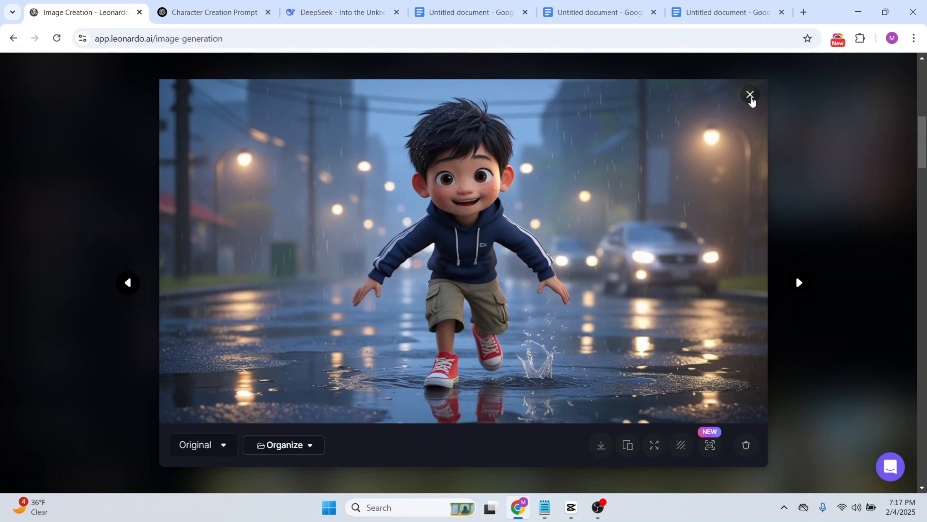
pyautogui.click(750, 95)
pyautogui.scroll(-10, 629, 269)
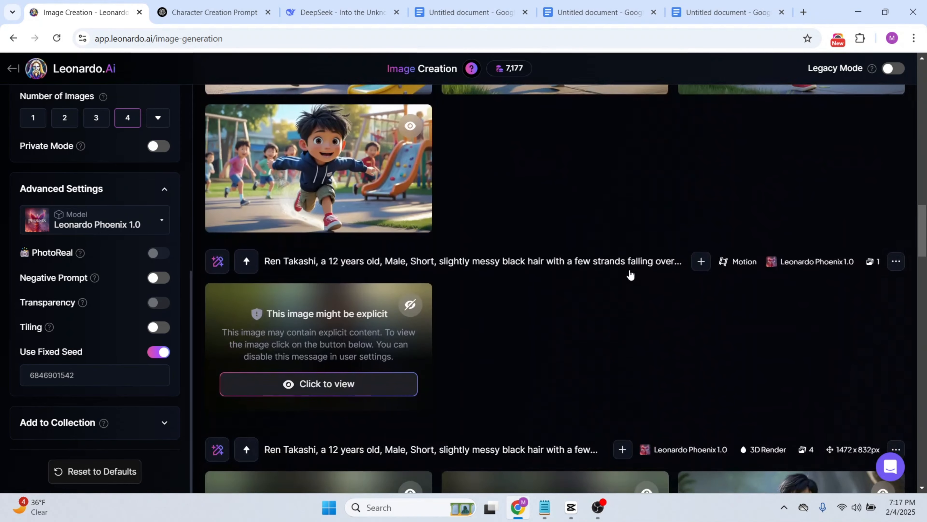
pyautogui.scroll(5, 631, 275)
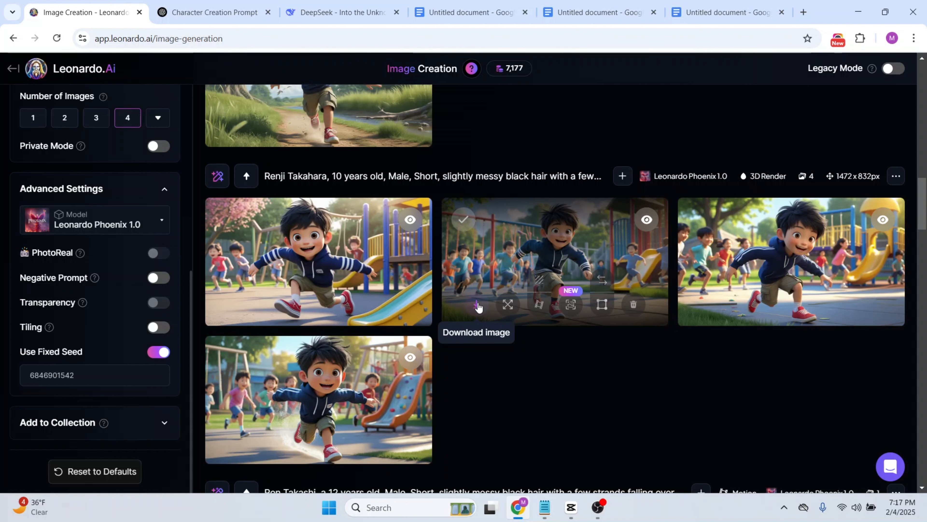
# - Compare the playground, countryside and rainy street images in the generation history for character consistency
pyautogui.scroll(5, 524, 263)
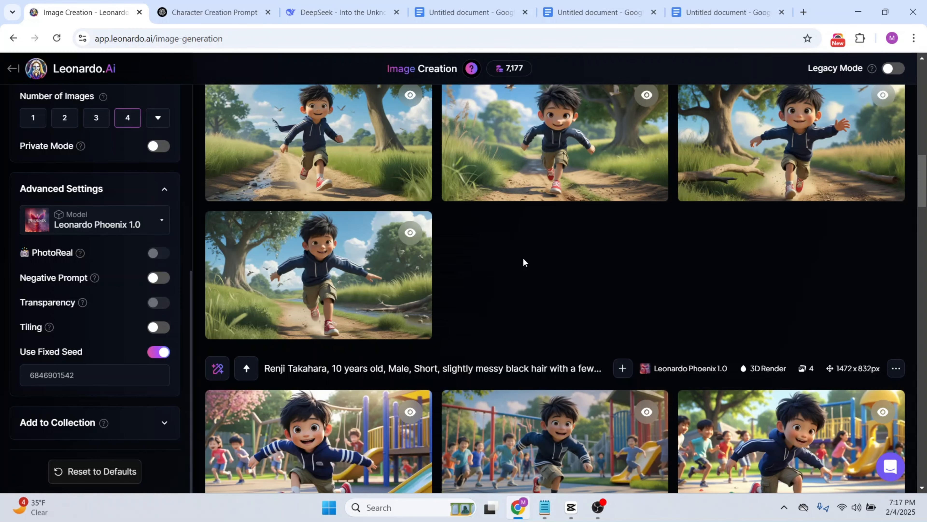
pyautogui.moveTo(318, 272)
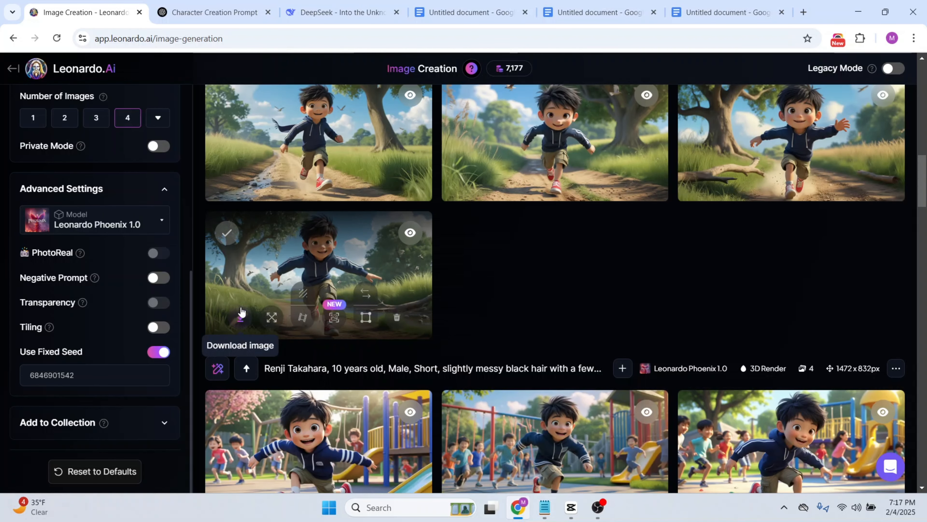
pyautogui.scroll(10, 538, 138)
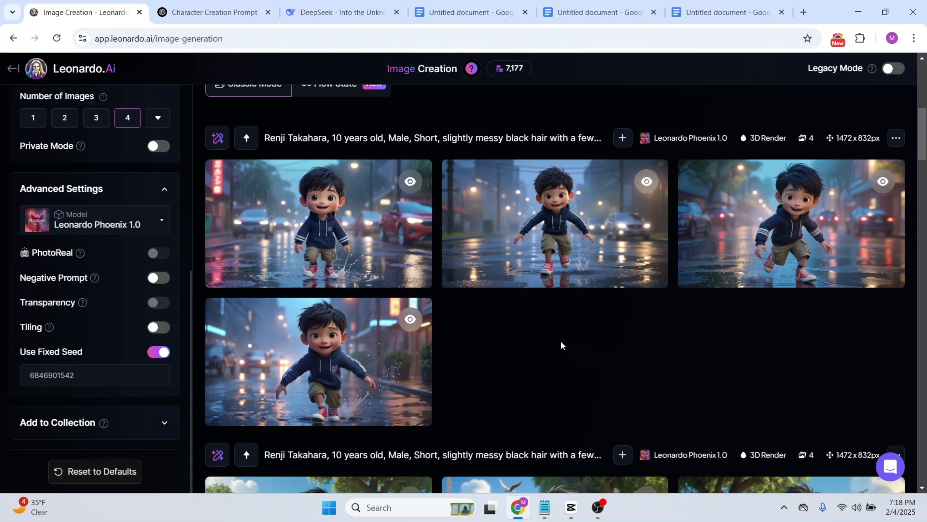
pyautogui.scroll(10, 561, 341)
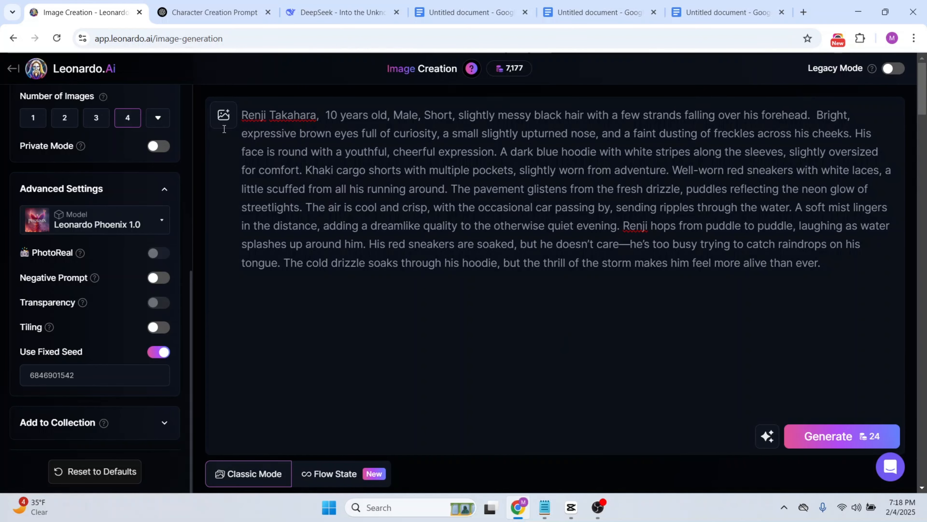
# - Review the prompt's three parts in turn: the character description, the rainy street background and the puddle-hopping action
pyautogui.moveTo(242, 116); pyautogui.dragTo(446, 190)
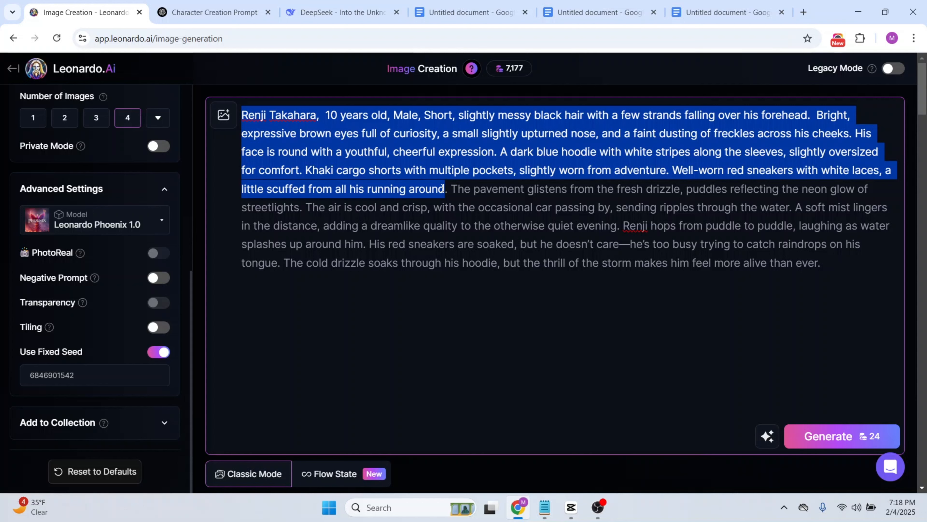
pyautogui.click(505, 293)
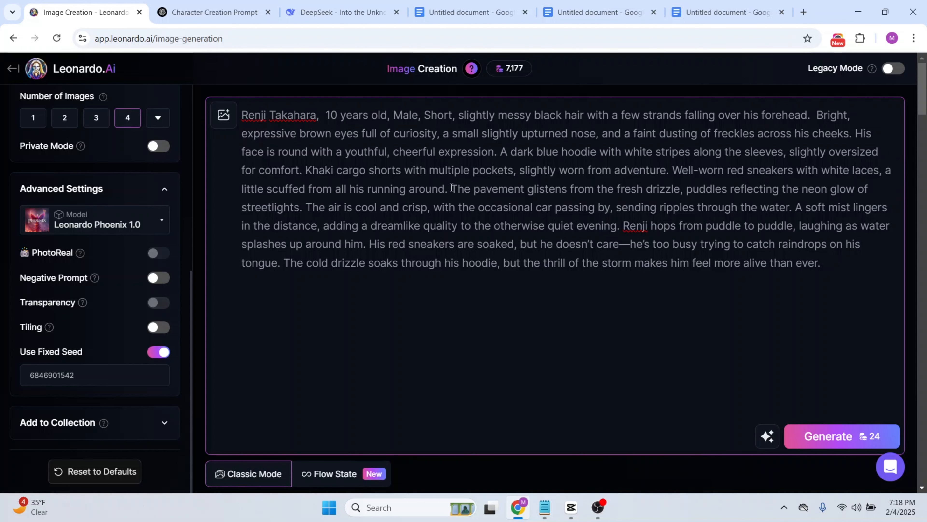
pyautogui.moveTo(477, 190); pyautogui.dragTo(610, 222)
pyautogui.click(608, 294)
pyautogui.moveTo(623, 224); pyautogui.dragTo(824, 269)
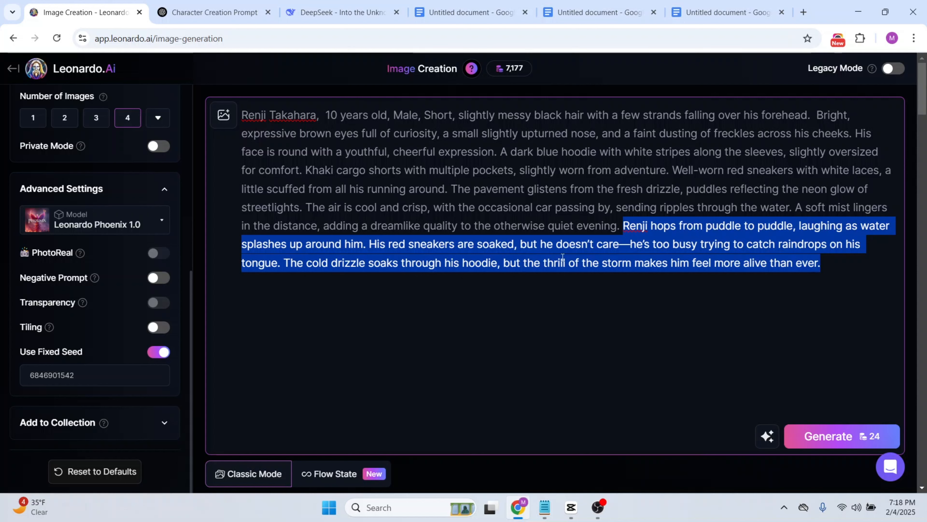
pyautogui.click(531, 353)
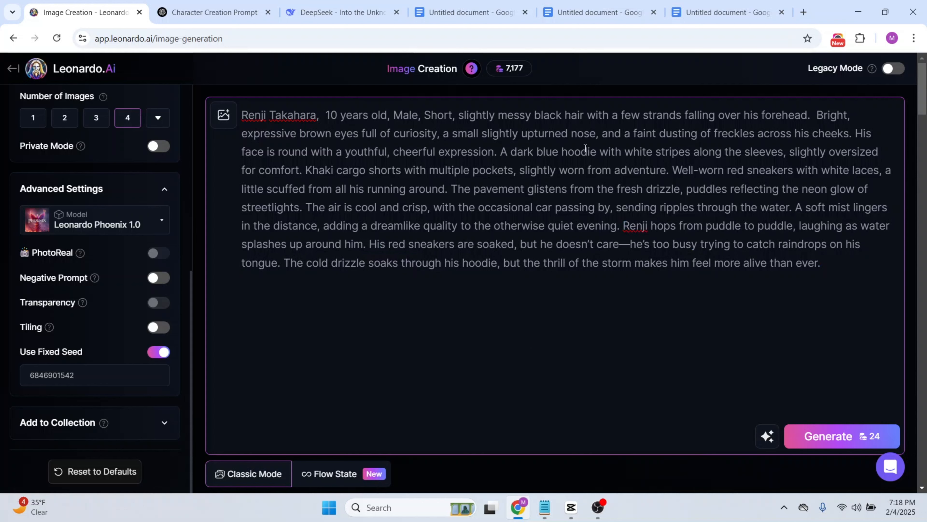
# - Change the hoodie in the prompt's outfit description to dark red with yellow stripes
pyautogui.doubleClick(548, 153)
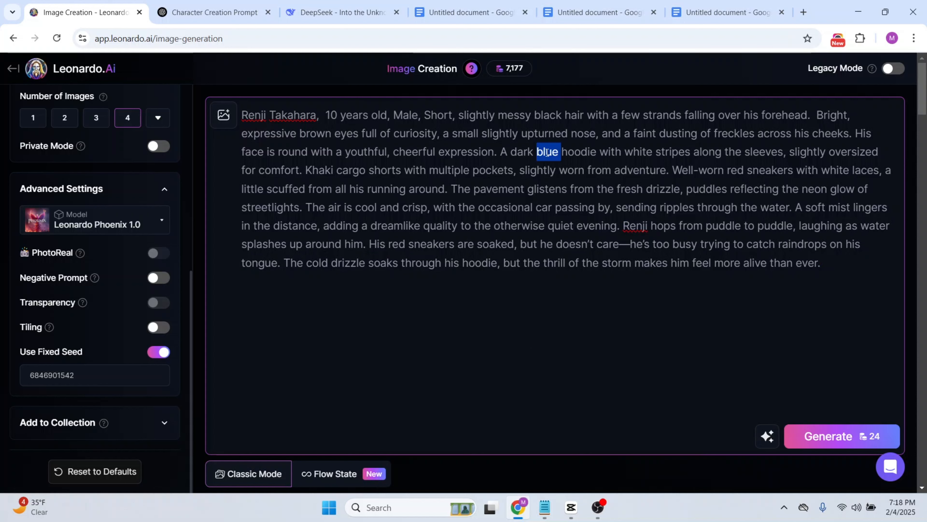
pyautogui.write('red')
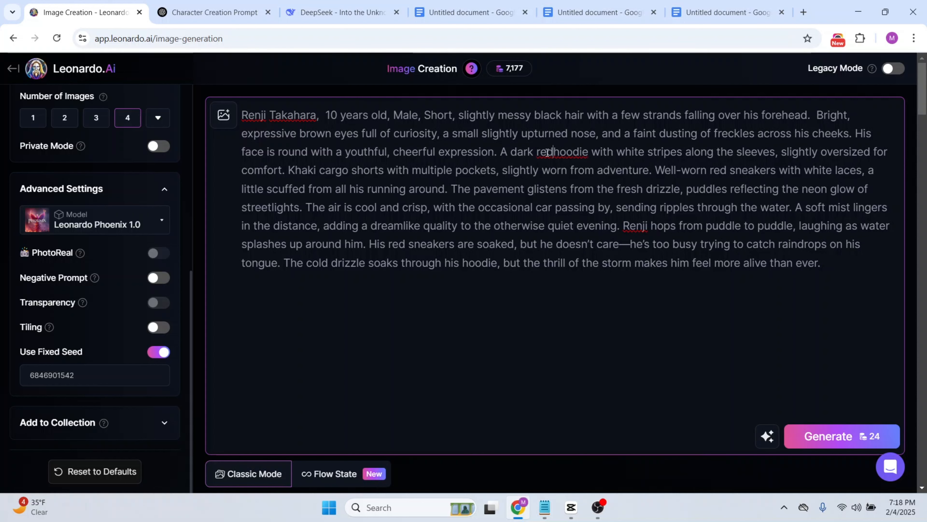
pyautogui.doubleClick(636, 153)
pyautogui.write('ye')
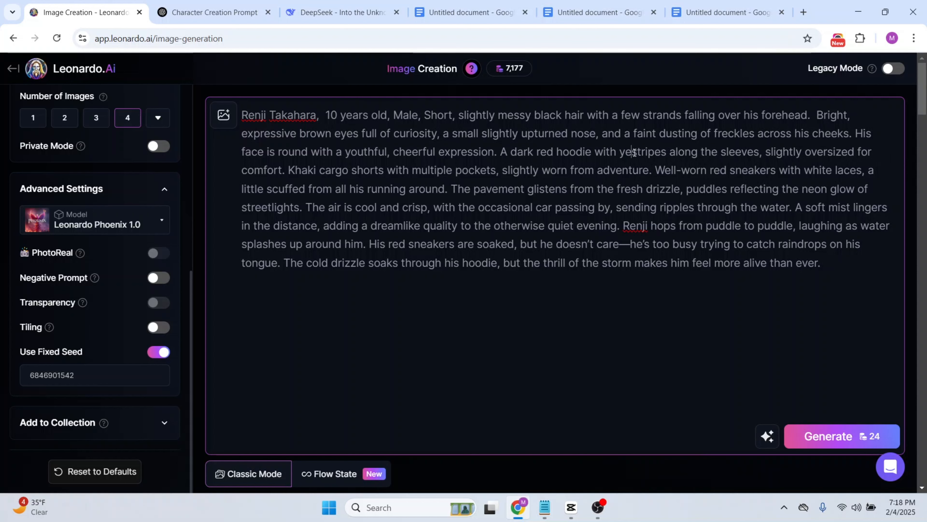
pyautogui.write('llow')
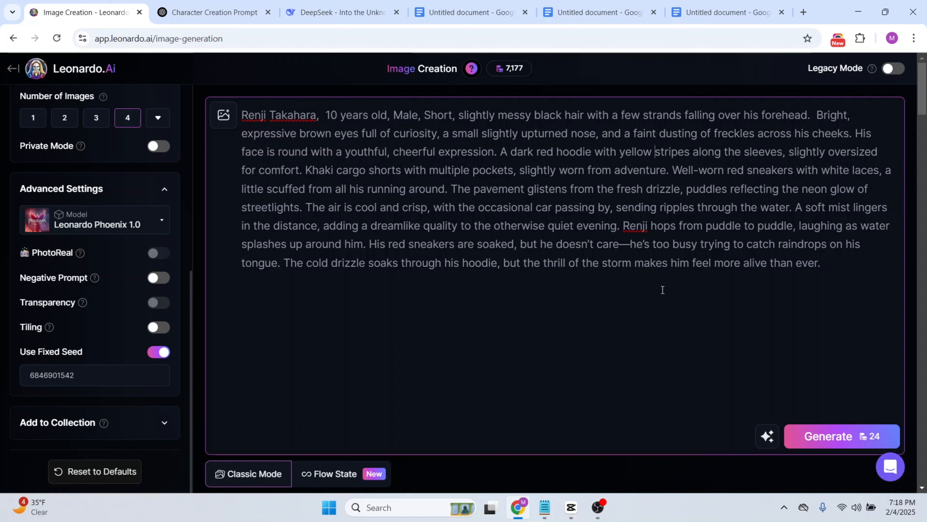
# - Generate four images from the rainy city prompt with the red hoodie and bring the new results into view
pyautogui.scroll(-3, 663, 289)
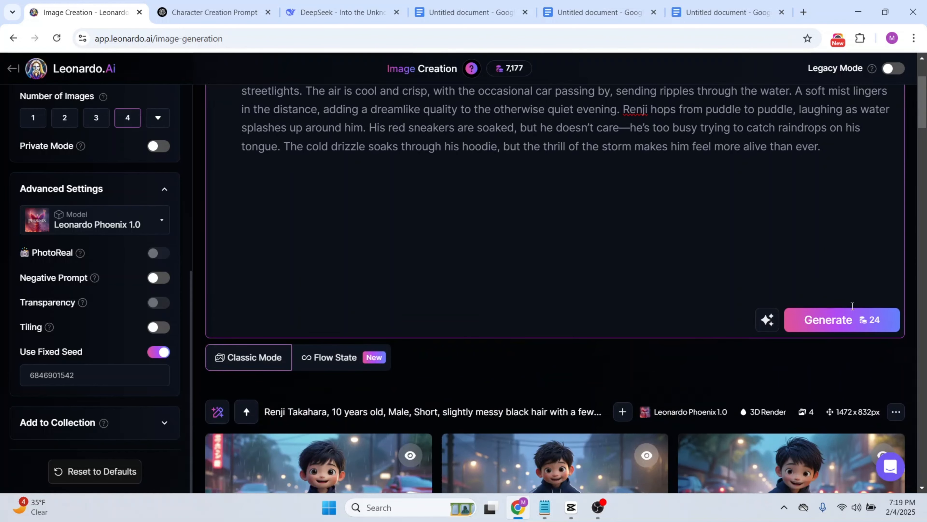
pyautogui.click(815, 318)
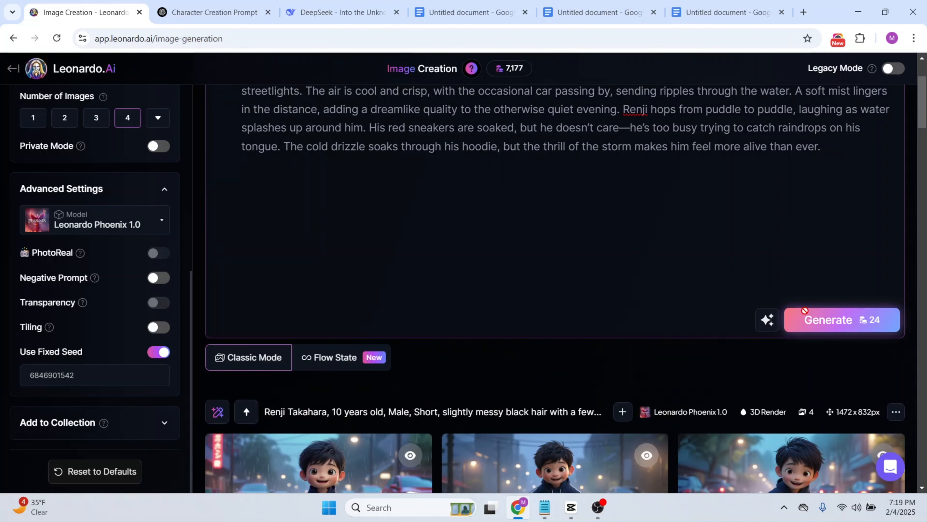
pyautogui.scroll(-6, 613, 232)
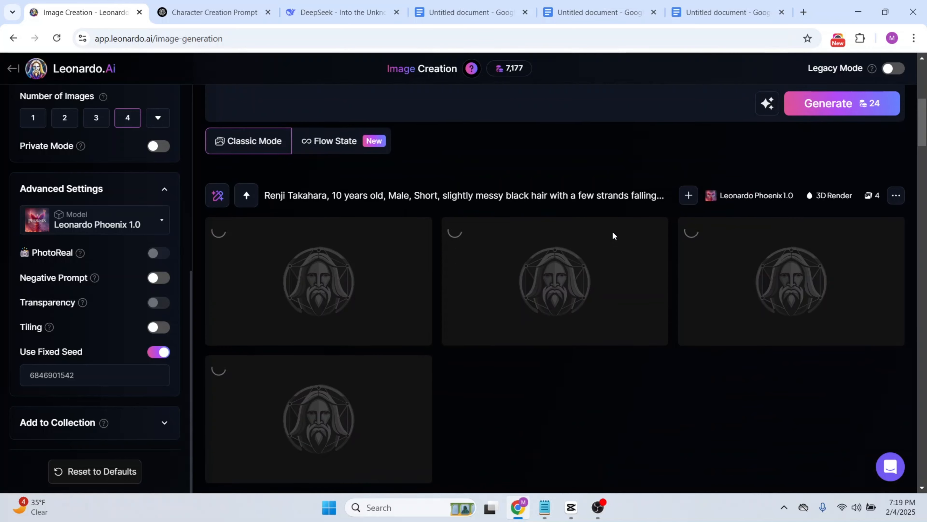
pyautogui.scroll(-1, 613, 232)
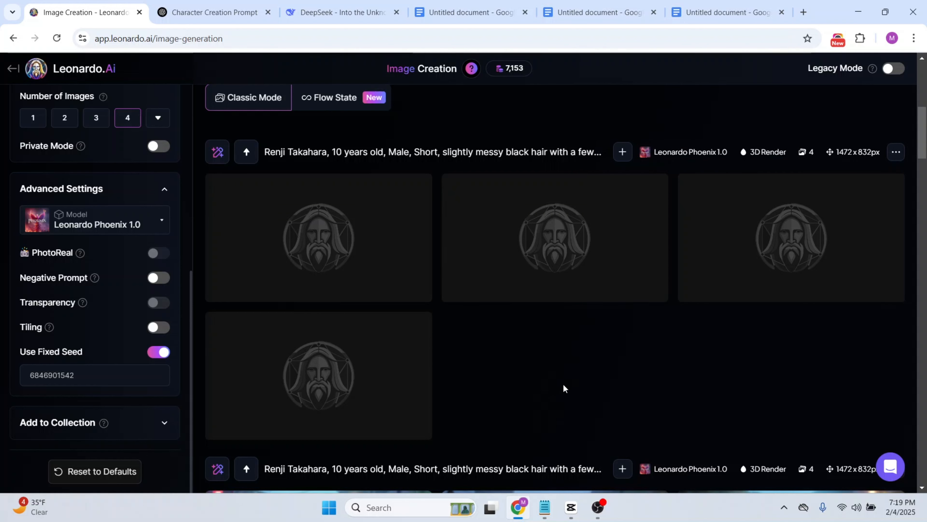
pyautogui.scroll(-2, 532, 361)
# - Compare the new red-hoodie rainy street images with the earlier blue-hoodie ones, and check the prompt again
pyautogui.moveTo(393, 306)
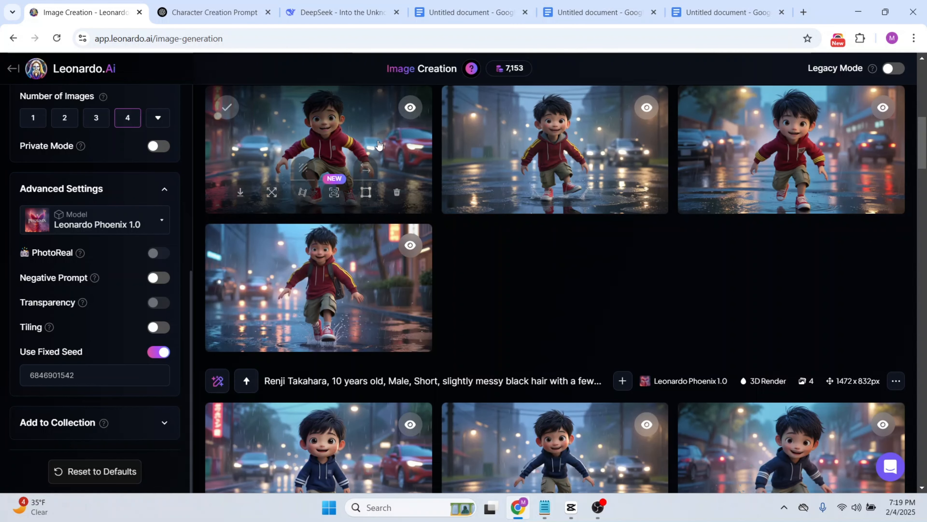
pyautogui.scroll(-1, 348, 154)
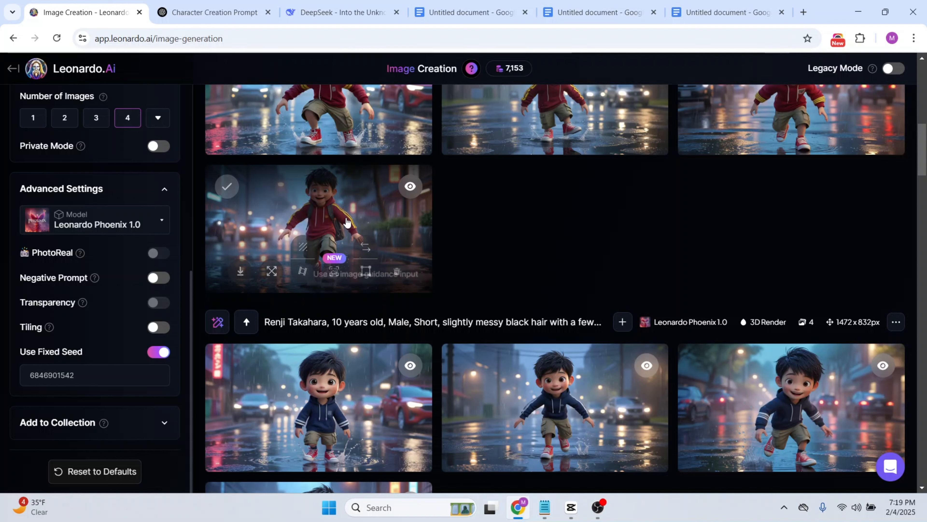
pyautogui.scroll(3, 512, 229)
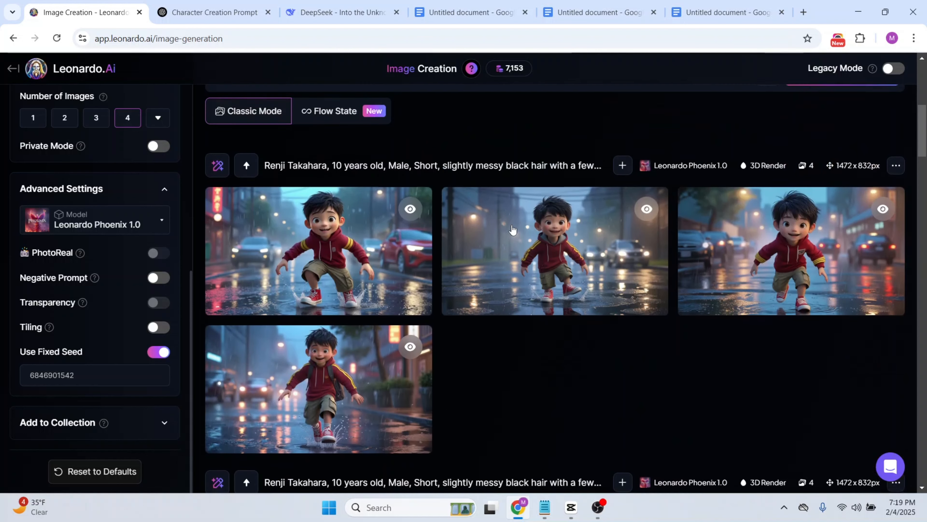
pyautogui.scroll(-5, 511, 229)
pyautogui.scroll(5, 512, 228)
pyautogui.scroll(-3, 511, 229)
pyautogui.scroll(4, 511, 228)
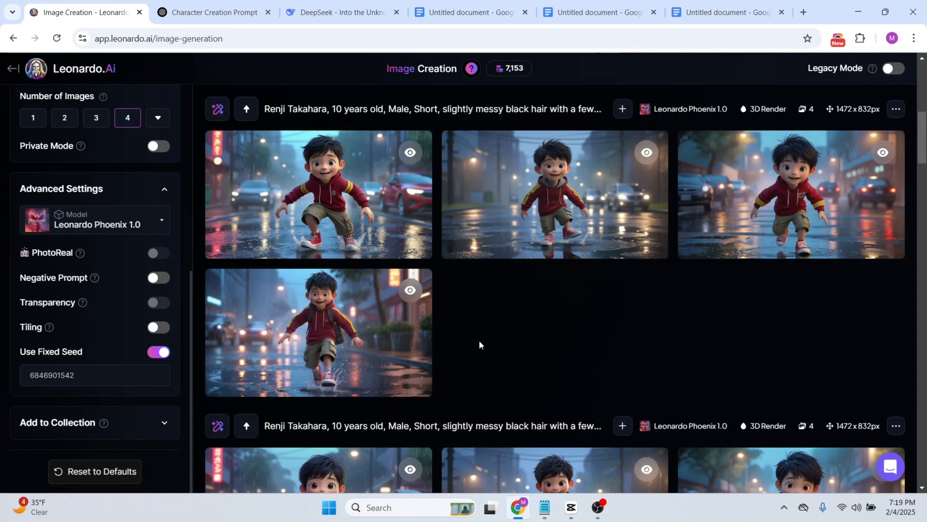
pyautogui.scroll(-3, 479, 342)
pyautogui.scroll(9, 479, 342)
pyautogui.scroll(5, 479, 340)
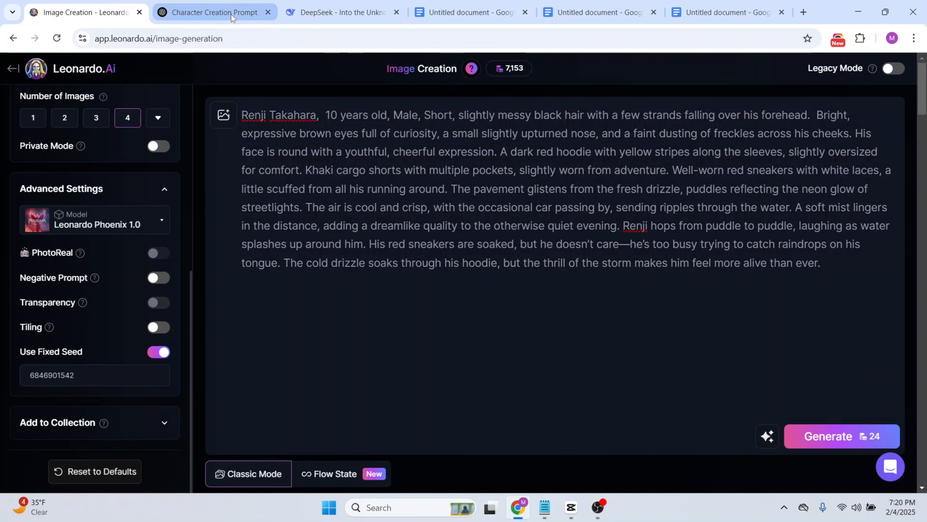
# - Switch to ChatGPT and copy the original request for a consistent 10-year-old male character prompt from the start of the conversation
pyautogui.click(210, 12)
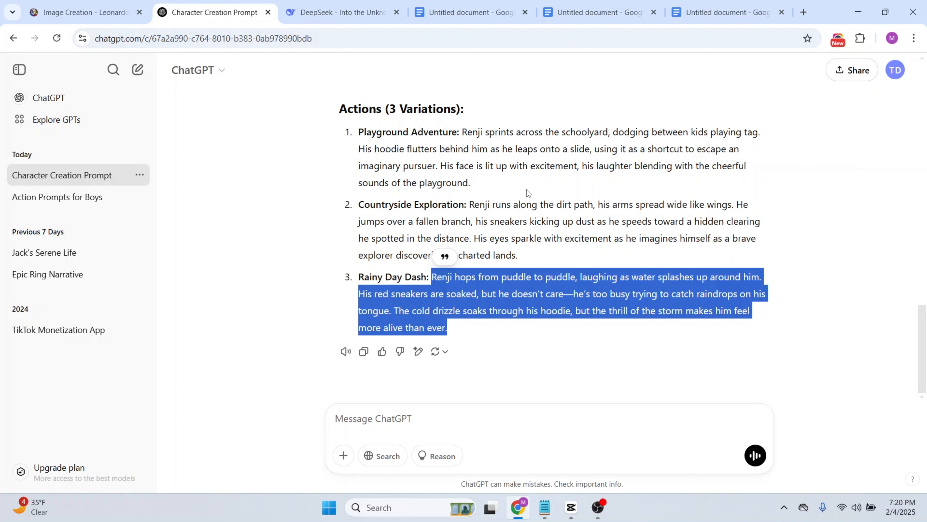
pyautogui.scroll(3, 527, 190)
pyautogui.scroll(-3, 527, 189)
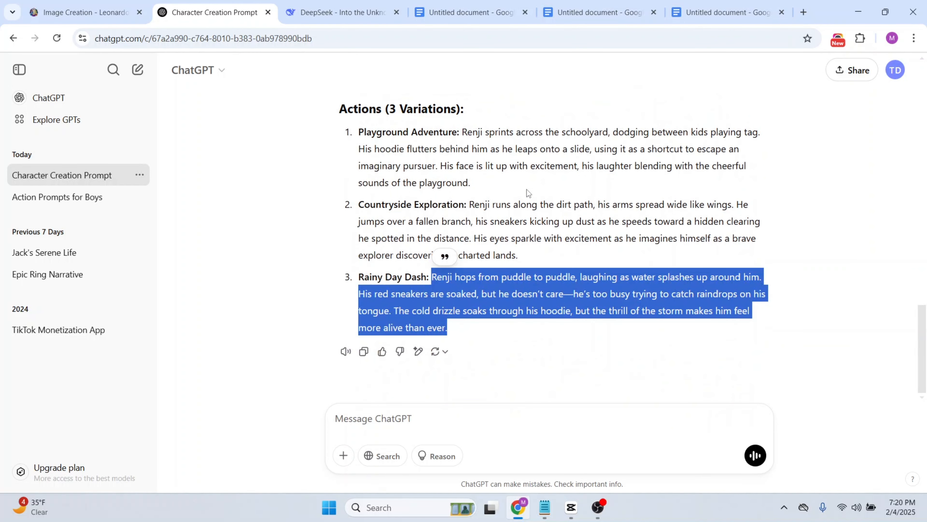
pyautogui.click(505, 338)
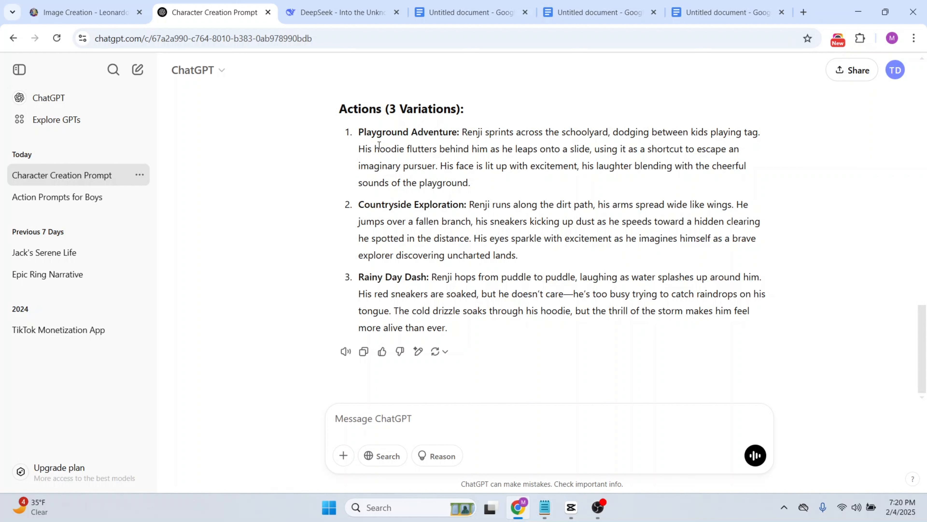
pyautogui.scroll(5, 450, 120)
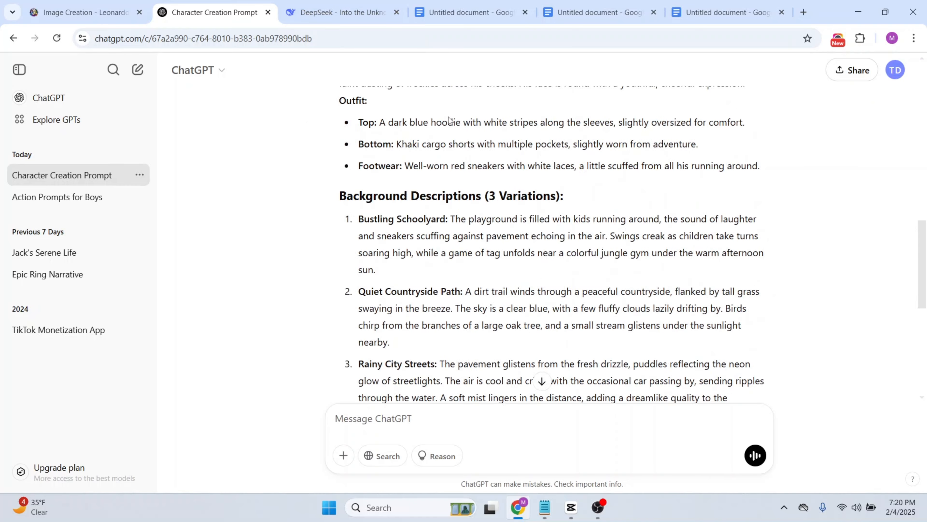
pyautogui.scroll(5, 450, 121)
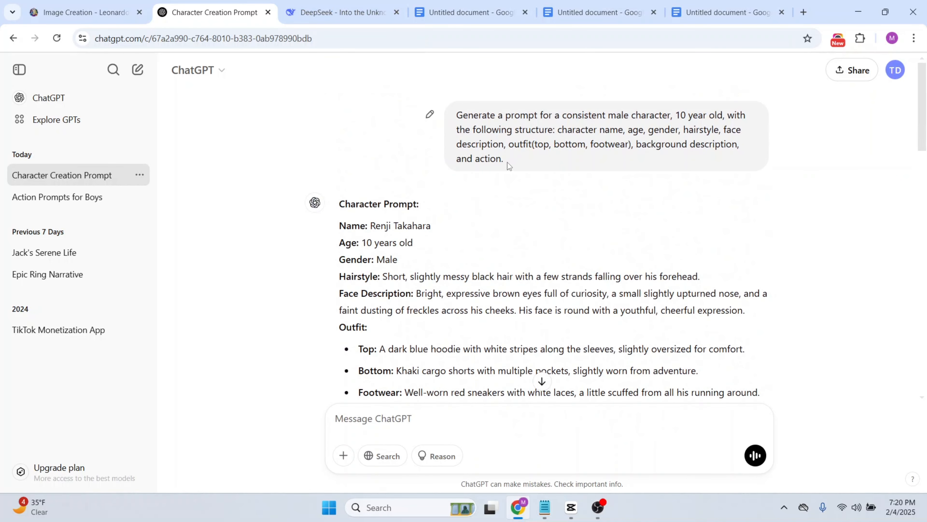
pyautogui.moveTo(507, 162); pyautogui.dragTo(457, 120)
pyautogui.hotkey('ctrl', 'c')
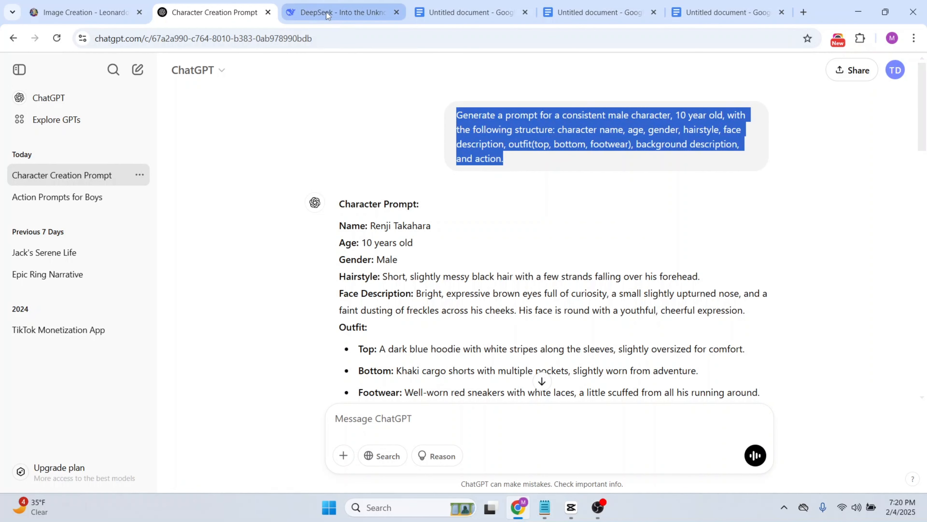
# - Switch to DeepSeek and paste the copied character prompt request into its message
pyautogui.click(365, 13)
pyautogui.click(360, 261)
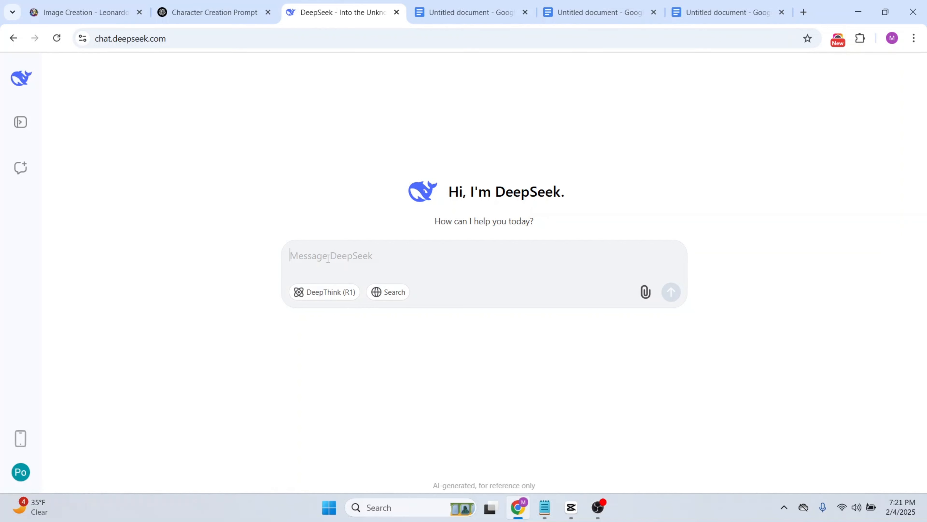
pyautogui.hotkey('ctrl', 'v')
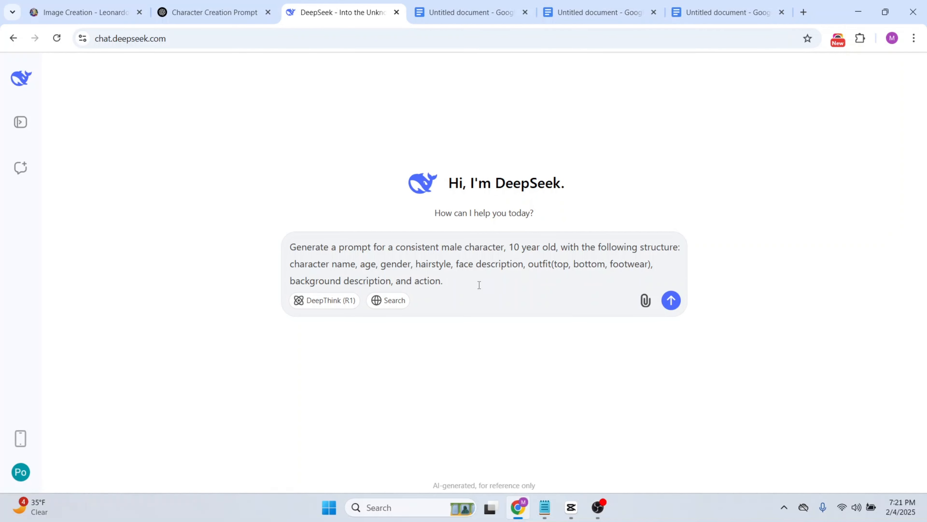